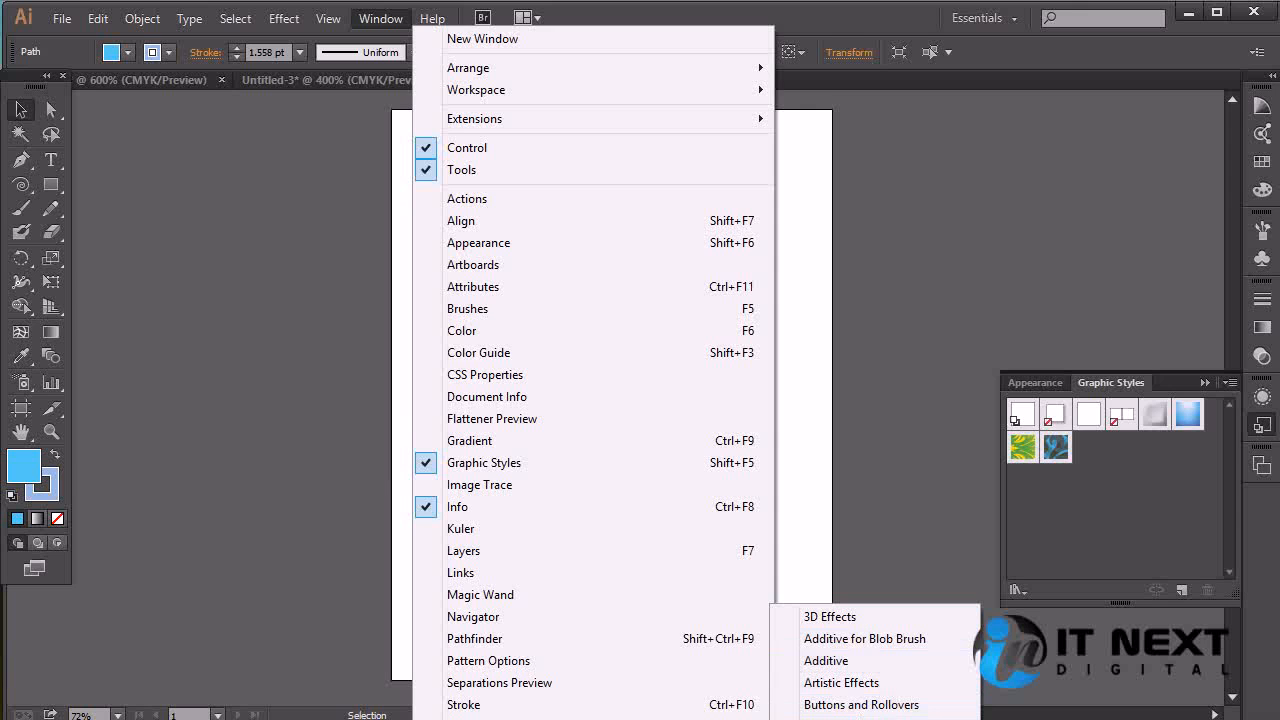
- Open the Neon Effects graphic style library, enlarge it to view all its styles, and close it
{"action": "left_click", "coordinate": [850, 719]}
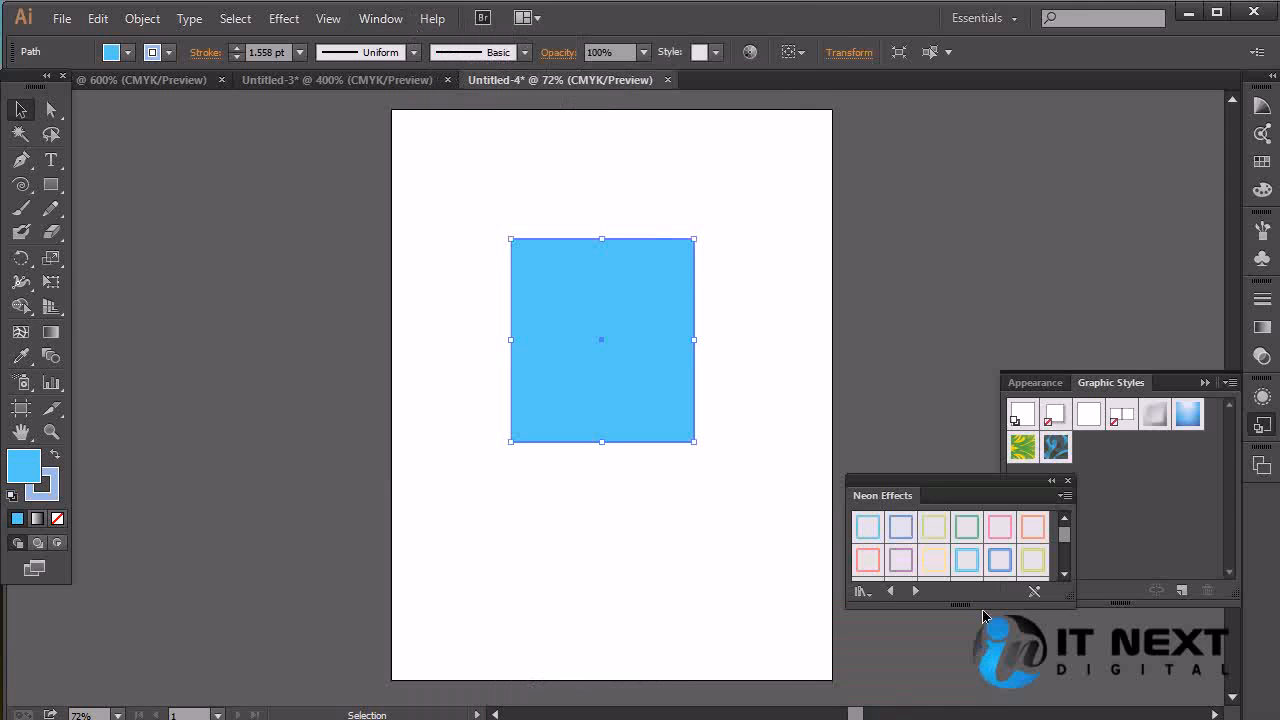
{"action": "left_click_drag", "start_coordinate": [1063, 594], "coordinate": [1150, 719]}
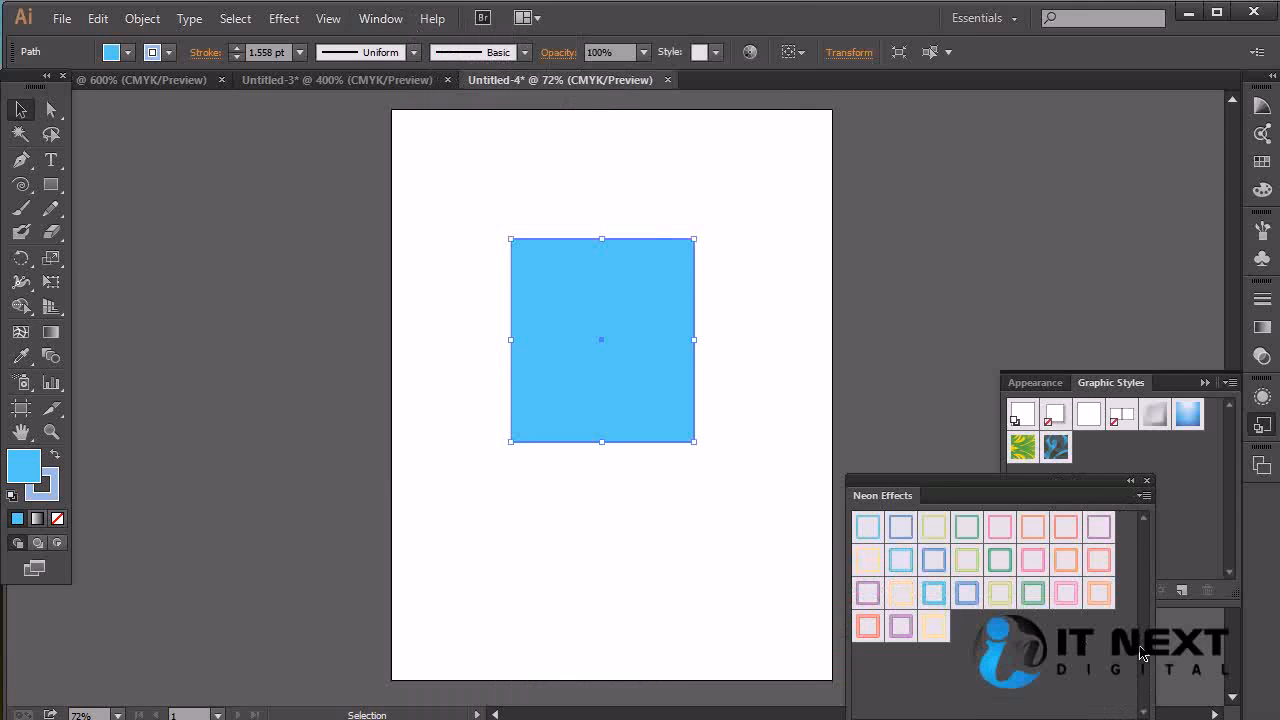
{"action": "left_click", "coordinate": [1146, 482]}
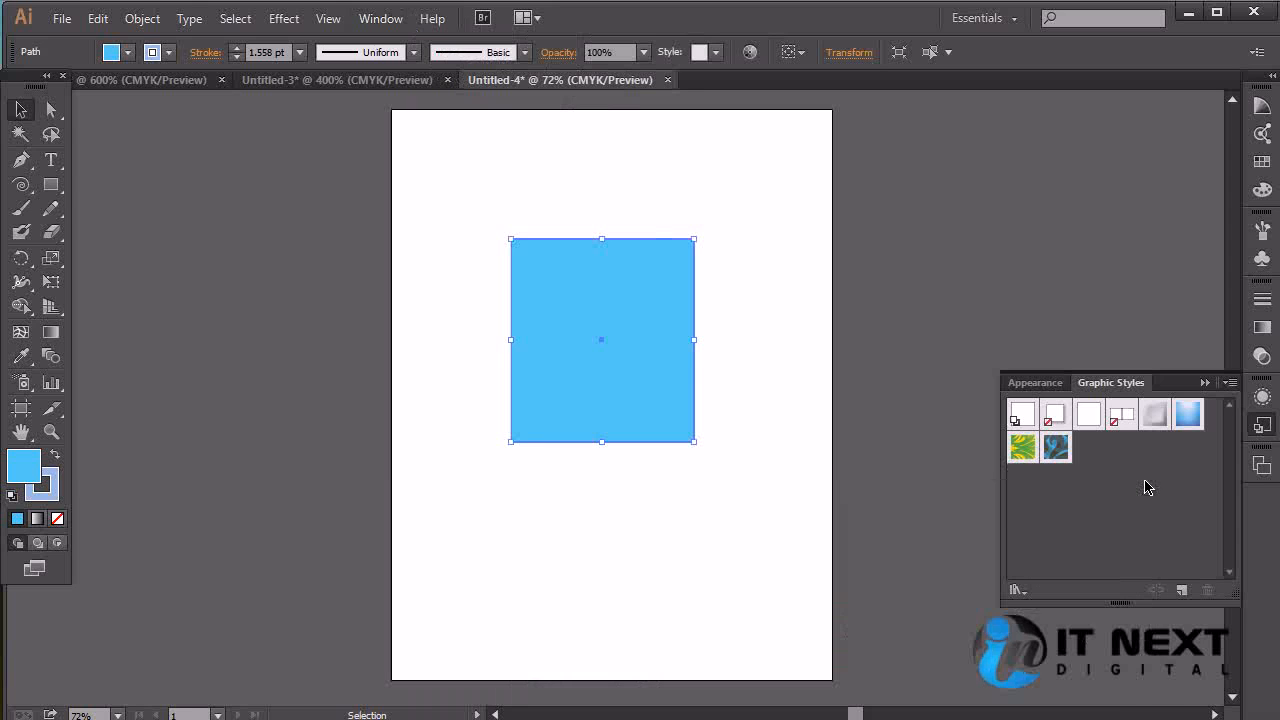
- Apply the Bevel Soft graphic style to the blue square
{"action": "left_click", "coordinate": [1261, 430]}
{"action": "left_click", "coordinate": [1262, 430]}
{"action": "left_click", "coordinate": [1153, 421]}
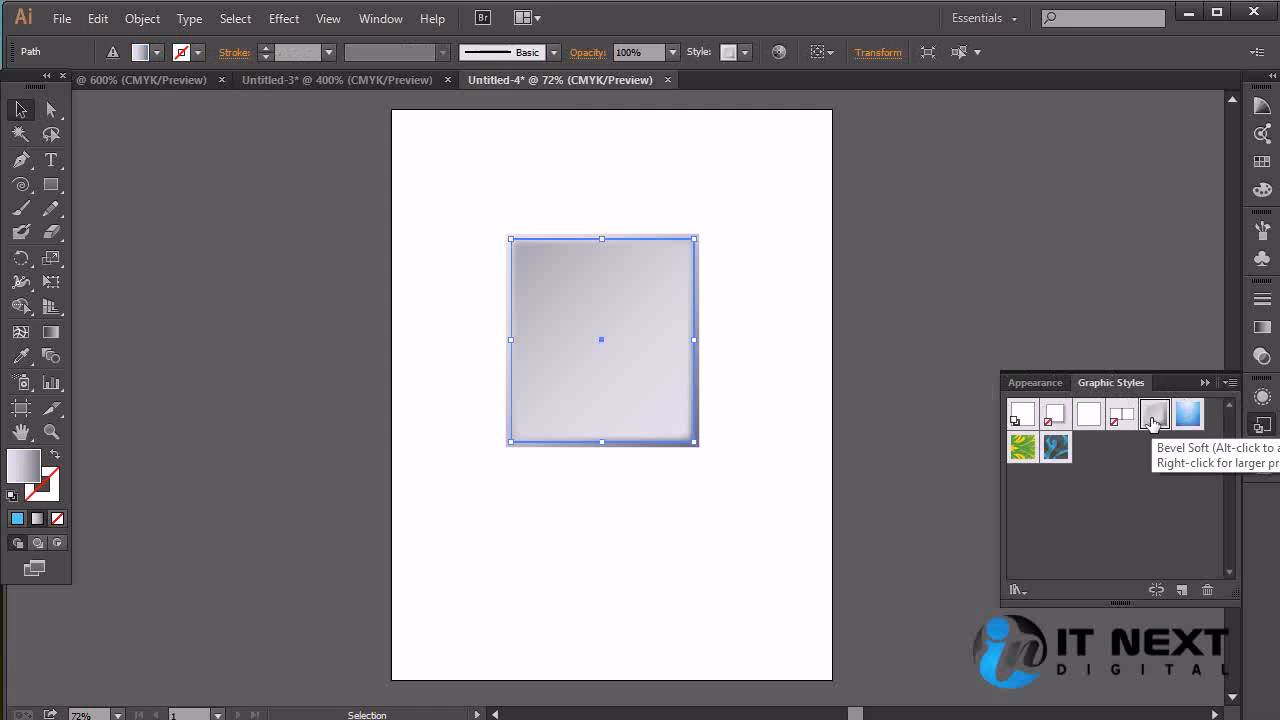
{"action": "left_click", "coordinate": [726, 305]}
{"action": "left_click", "coordinate": [589, 375]}
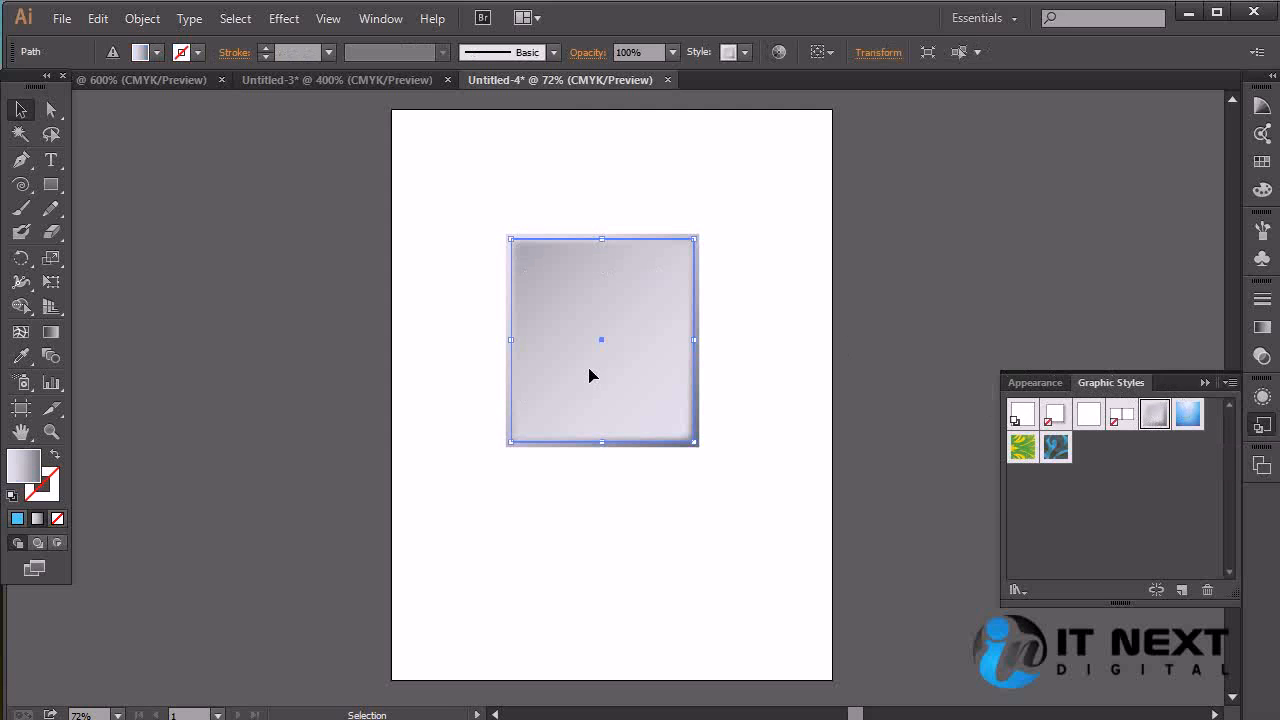
- Inspect the styled square's appearance attributes, hiding and restoring the Feather effect on its upper fill
{"action": "left_click", "coordinate": [1262, 397]}
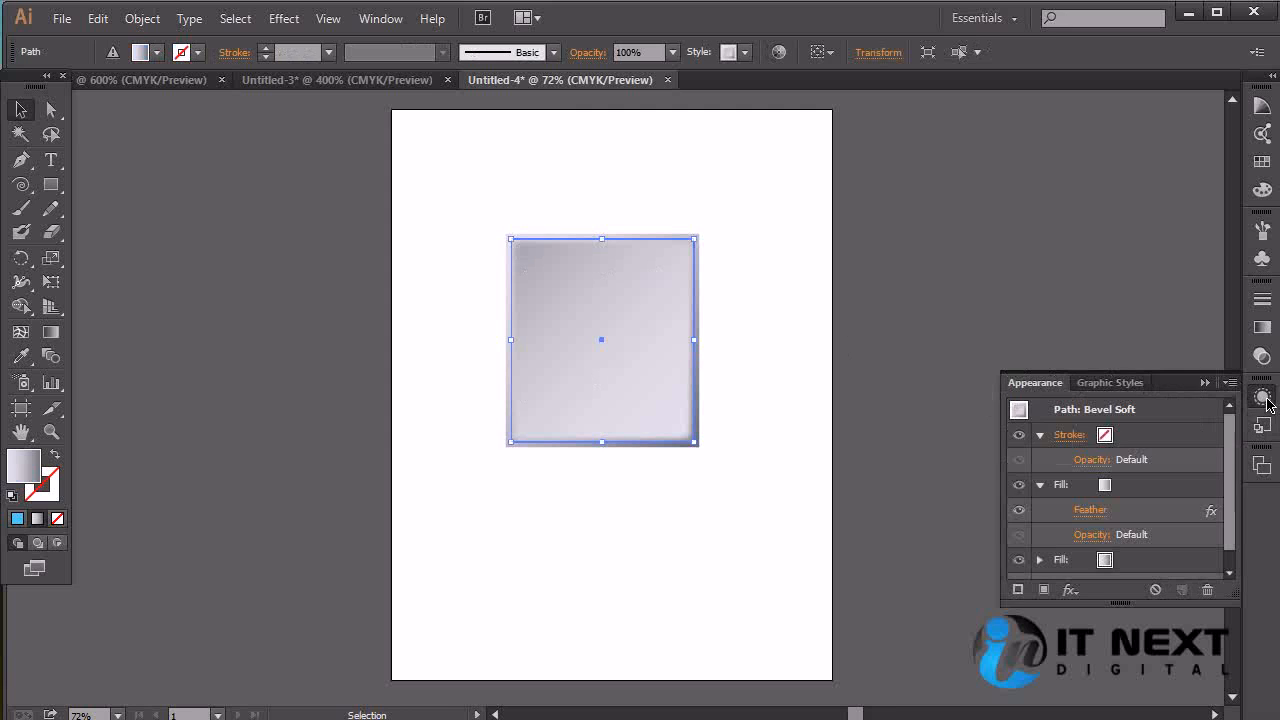
{"action": "scroll", "coordinate": [1236, 507], "scroll_direction": "down", "scroll_amount": 1}
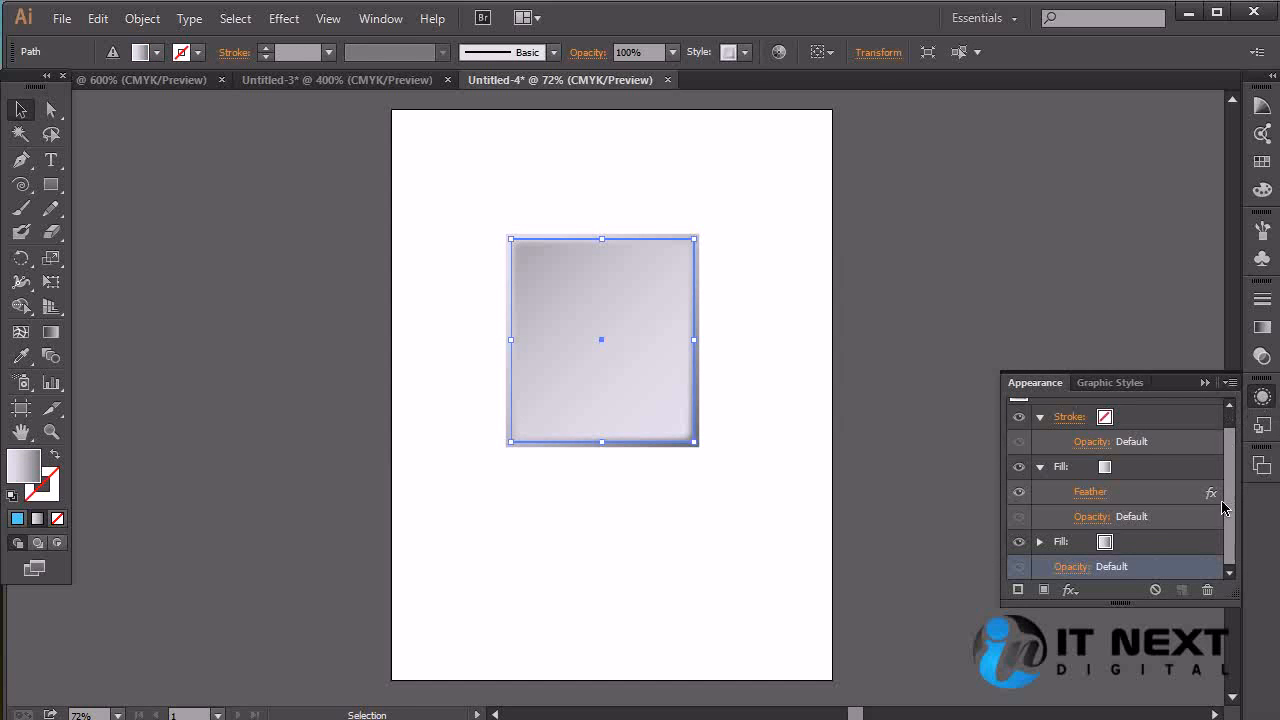
{"action": "left_click", "coordinate": [1021, 500]}
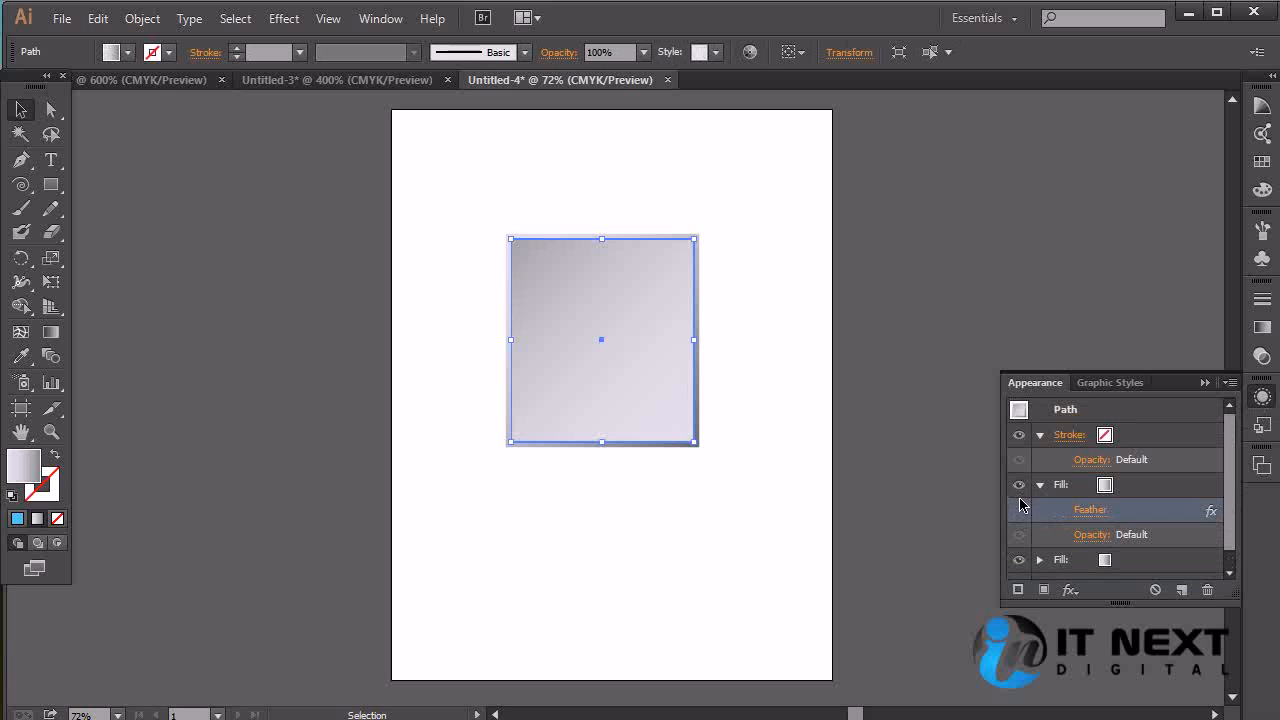
{"action": "left_click", "coordinate": [1021, 511]}
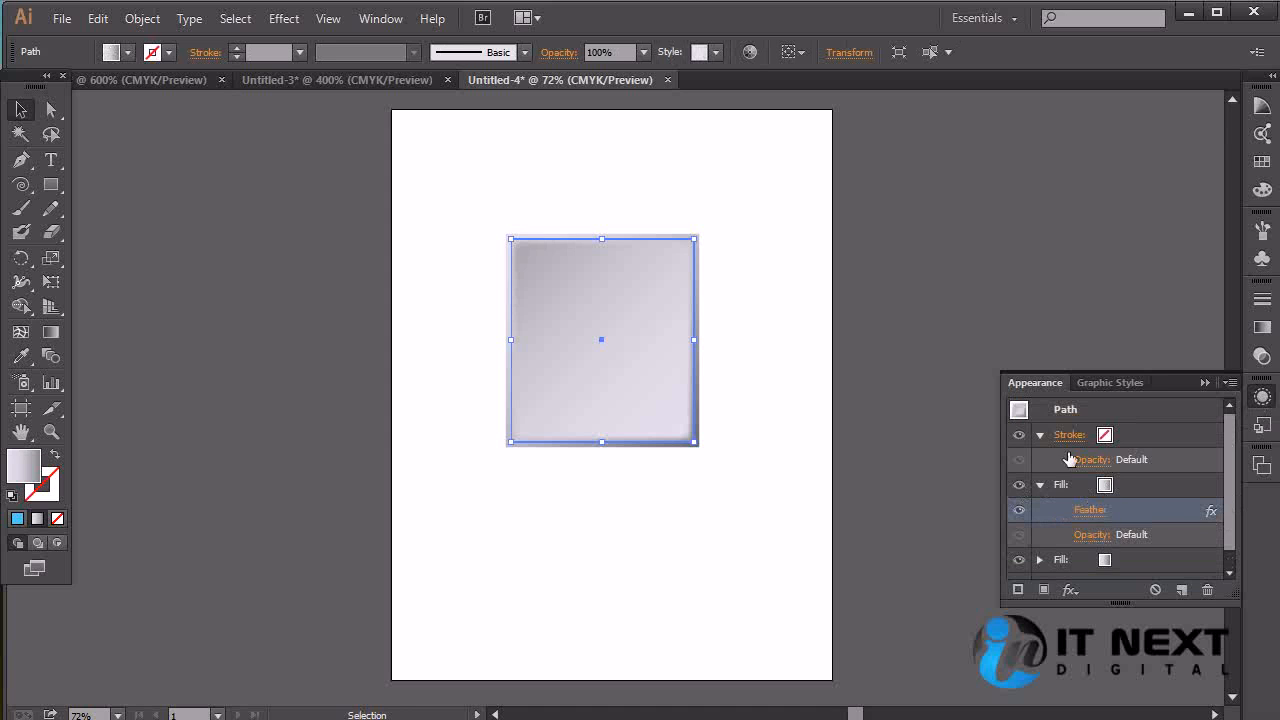
- Reselect the square and apply the yellow-and-green Foliage_GS graphic style to it
{"action": "left_click", "coordinate": [788, 340]}
{"action": "left_click", "coordinate": [620, 354]}
{"action": "left_click", "coordinate": [837, 357]}
{"action": "left_click", "coordinate": [650, 372]}
{"action": "left_click", "coordinate": [1262, 427]}
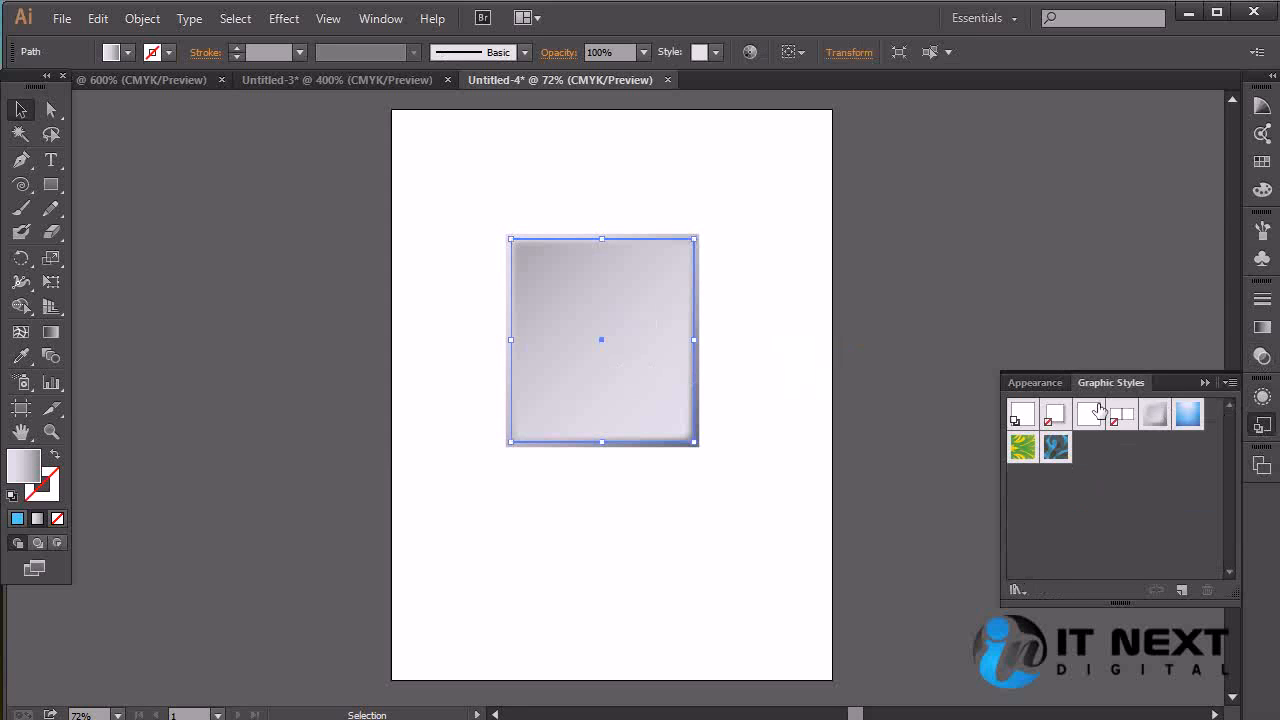
{"action": "left_click", "coordinate": [1021, 450]}
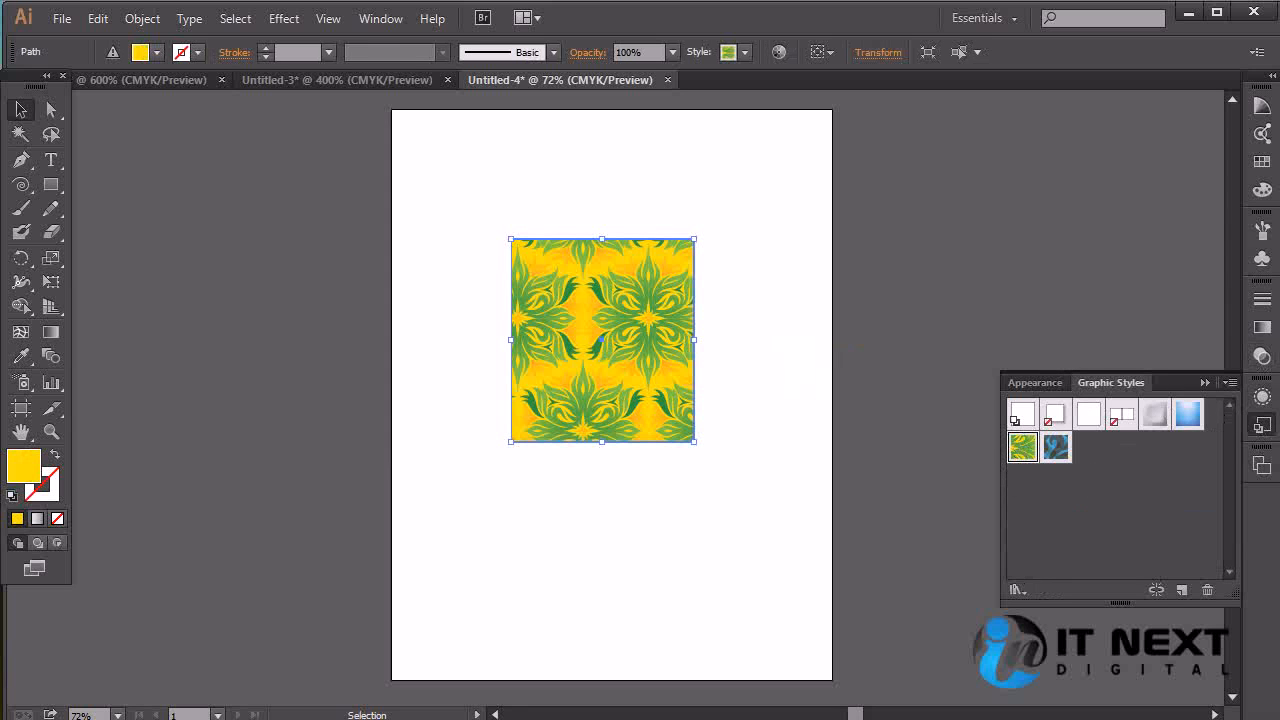
- Examine the Foliage_GS square's appearance attributes and the swatch choices for its pattern fill
{"action": "left_click", "coordinate": [1262, 400]}
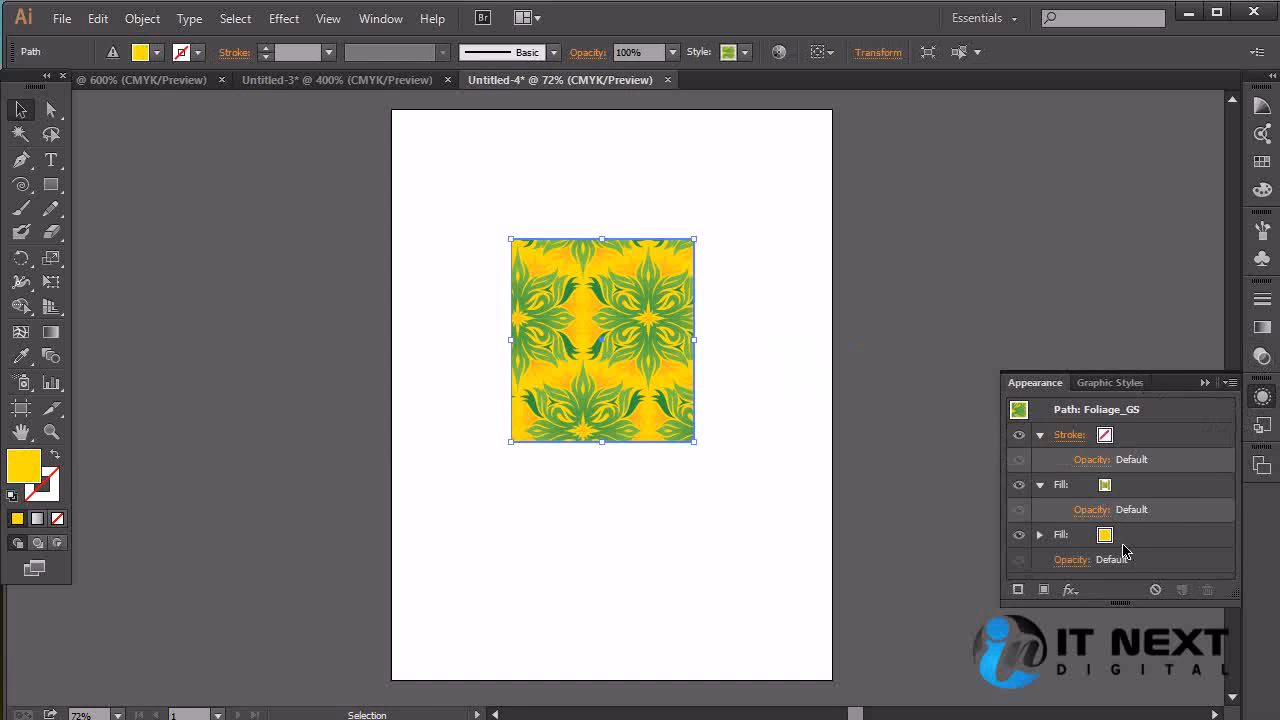
{"action": "left_click", "coordinate": [1105, 487]}
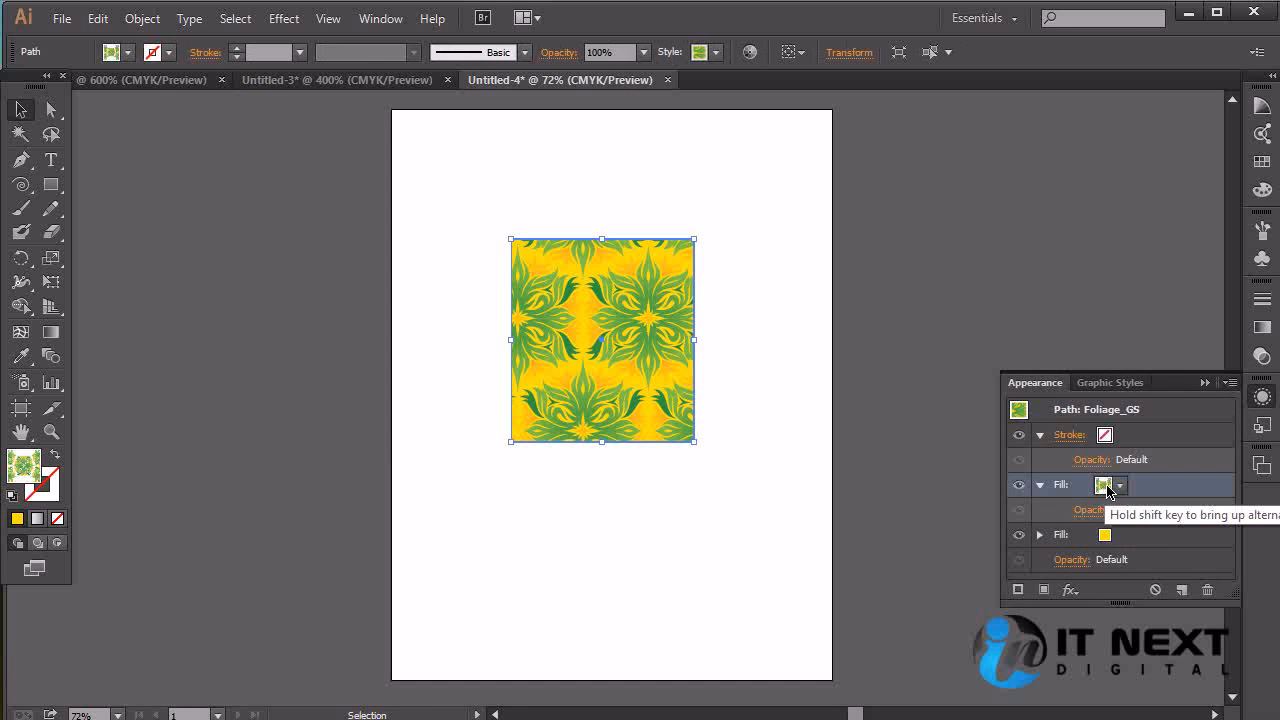
{"action": "left_click", "coordinate": [1104, 486]}
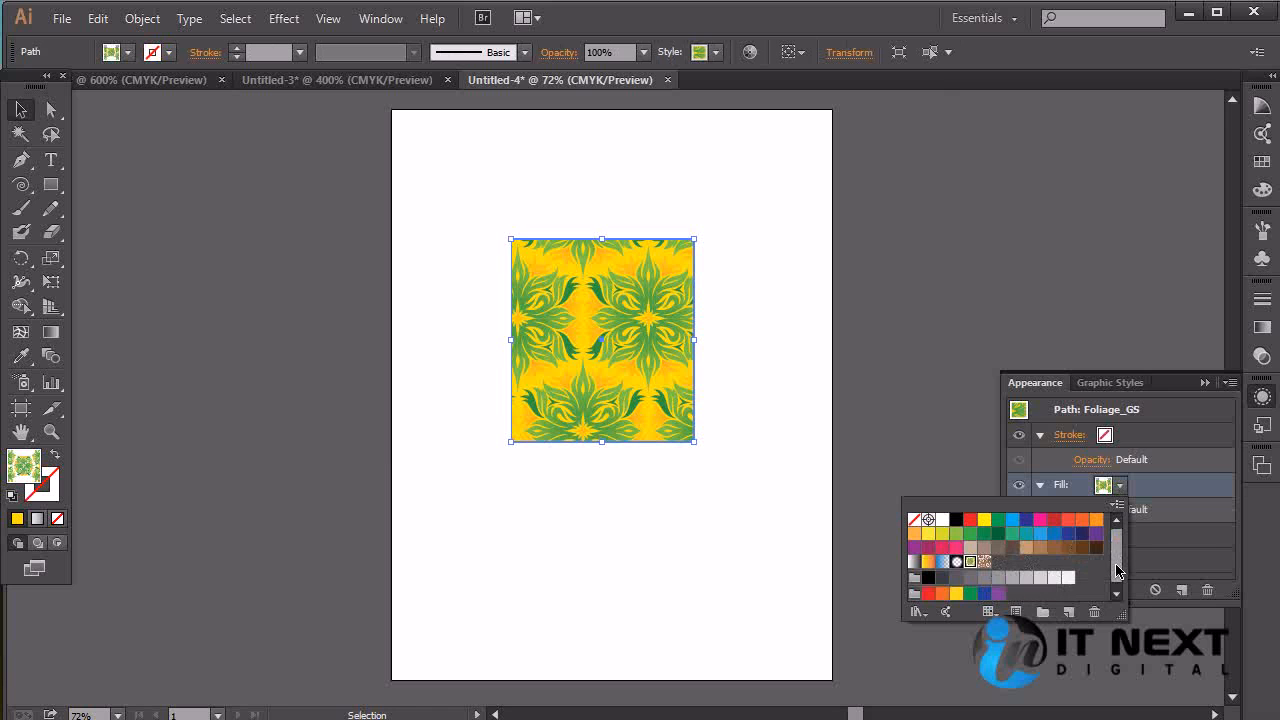
{"action": "left_click", "coordinate": [1186, 552]}
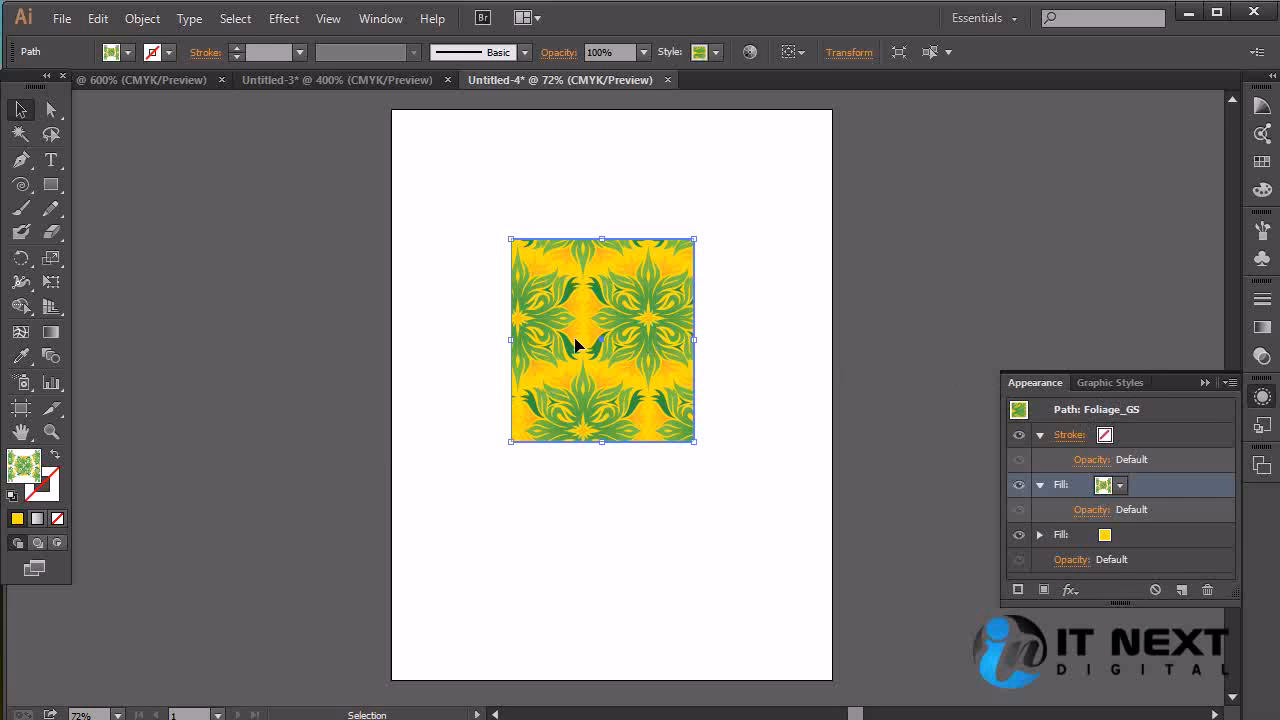
- Delete the foliage-patterned square and add the text "itnext" on the empty artboard
{"action": "key", "text": "Delete"}
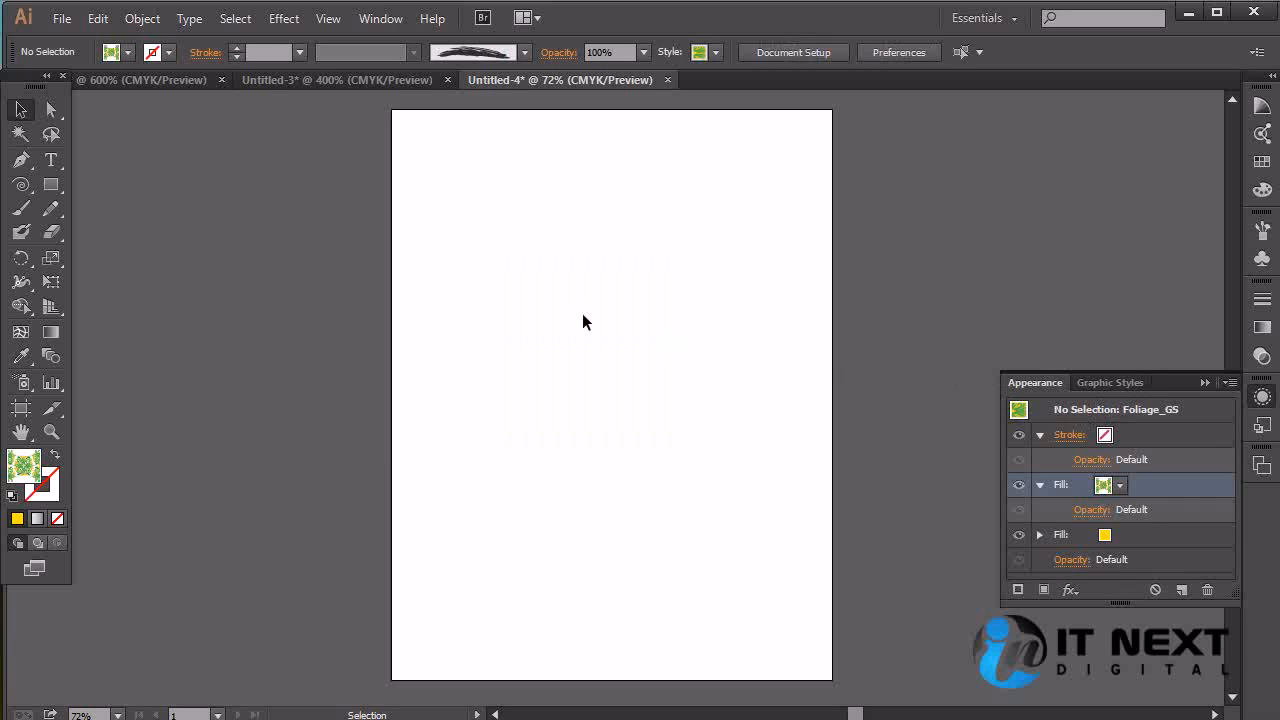
{"action": "key", "text": "t"}
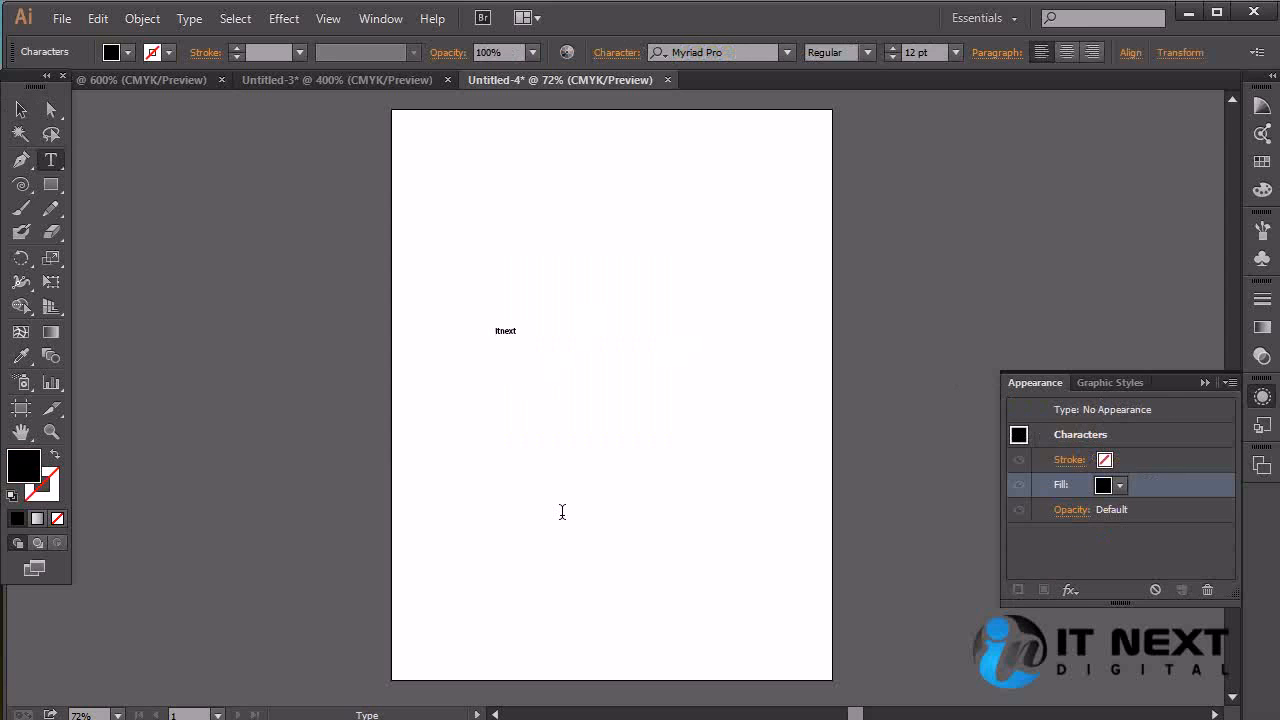
{"action": "left_click", "coordinate": [21, 110]}
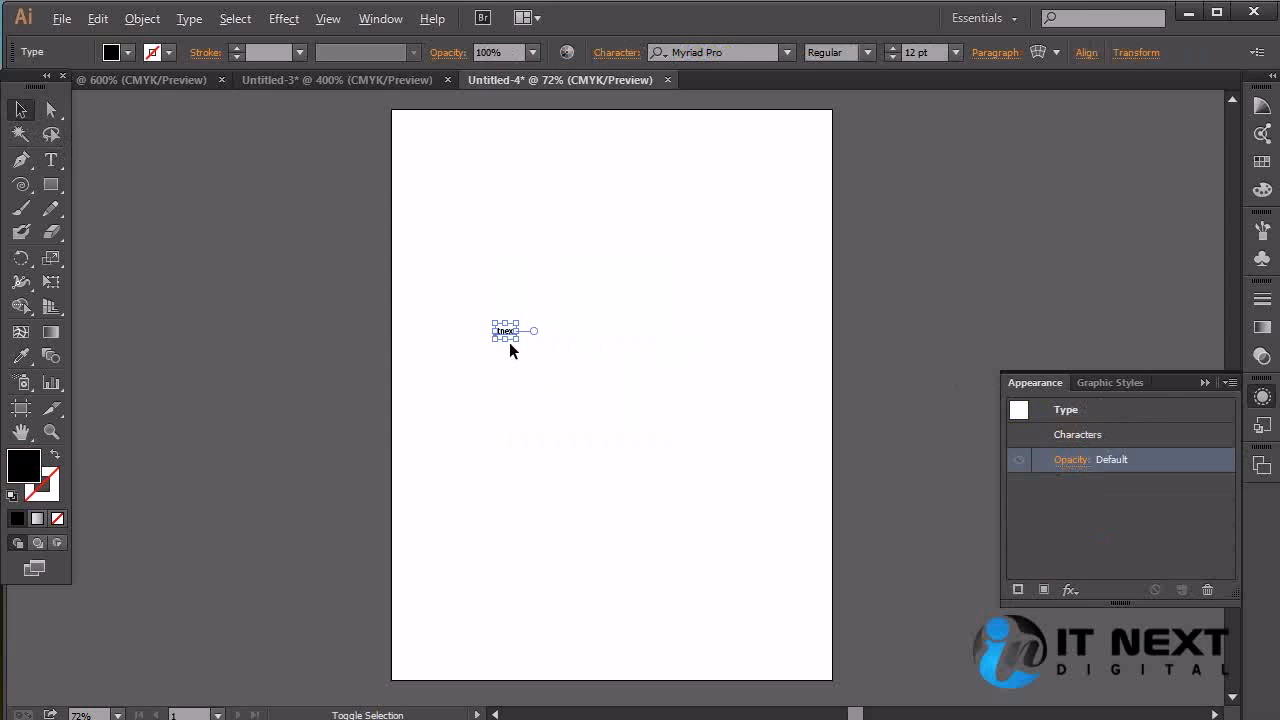
- Scale the "itnext" text up to about 181.5 pt and position it across the upper middle of the artboard
{"action": "left_click_drag", "start_coordinate": [518, 342], "coordinate": [668, 404]}
{"action": "left_click_drag", "start_coordinate": [601, 340], "coordinate": [693, 348]}
{"action": "left_click", "coordinate": [880, 393]}
{"action": "left_click", "coordinate": [671, 363]}
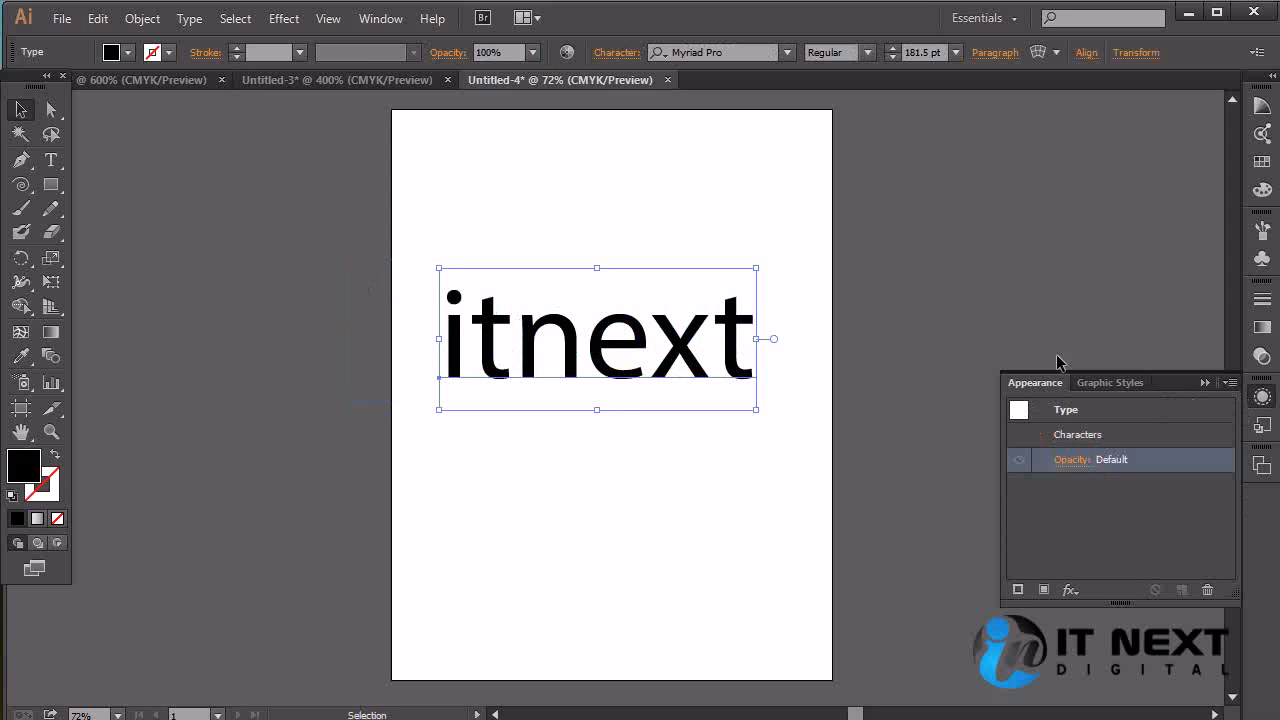
- Open the 3D Effects graphic style library, enlarge it to show all its styles, and place it clear of the appearance attributes
{"action": "left_click", "coordinate": [286, 20]}
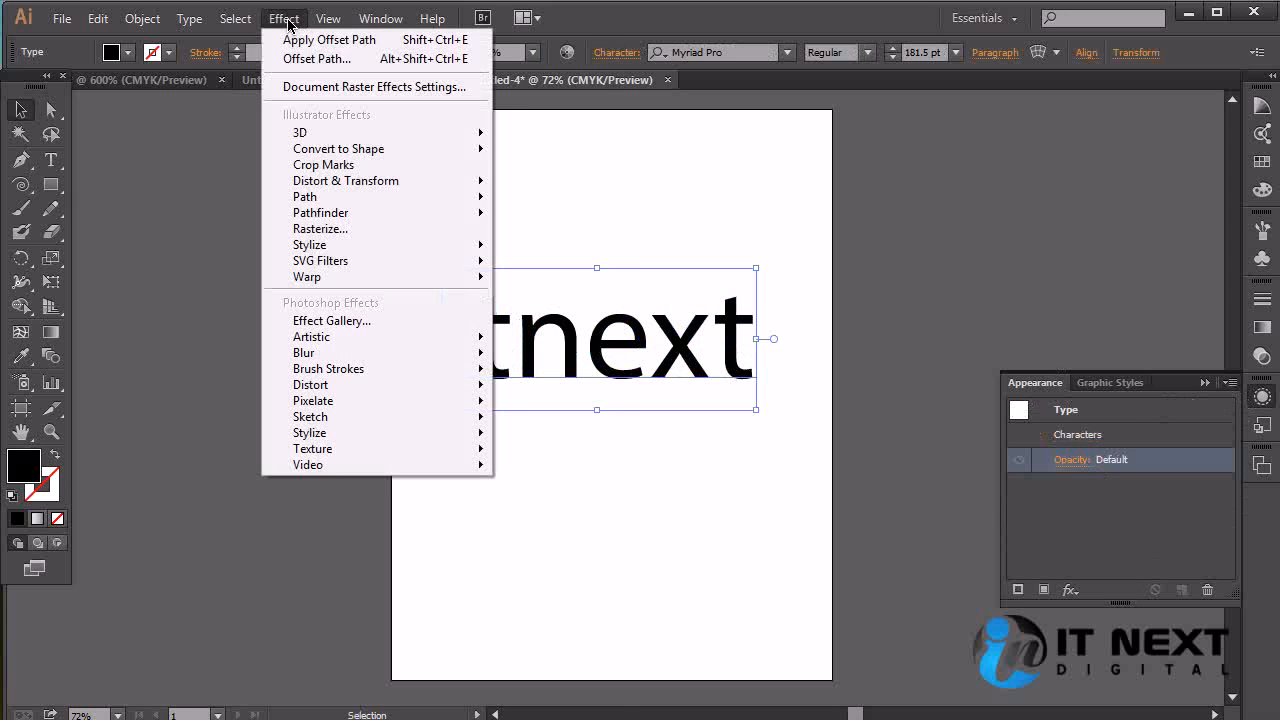
{"action": "mouse_move", "coordinate": [387, 24]}
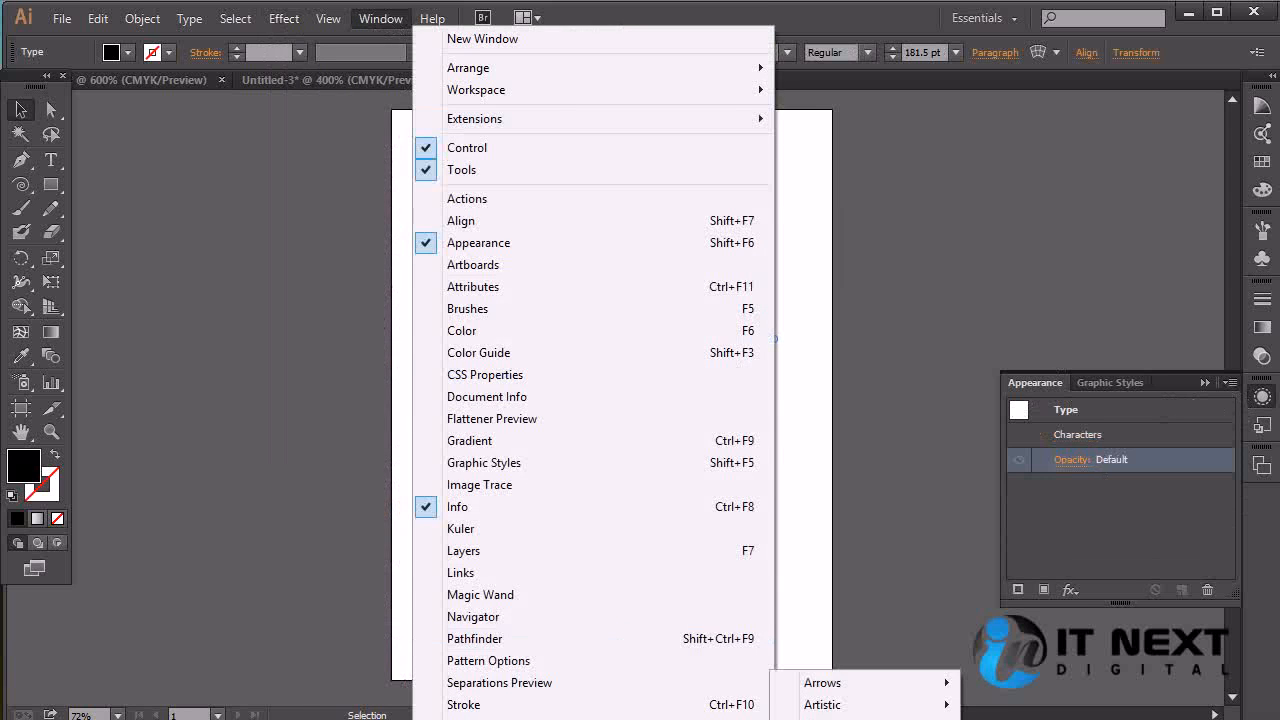
{"action": "mouse_move", "coordinate": [540, 719]}
{"action": "left_click", "coordinate": [829, 616]}
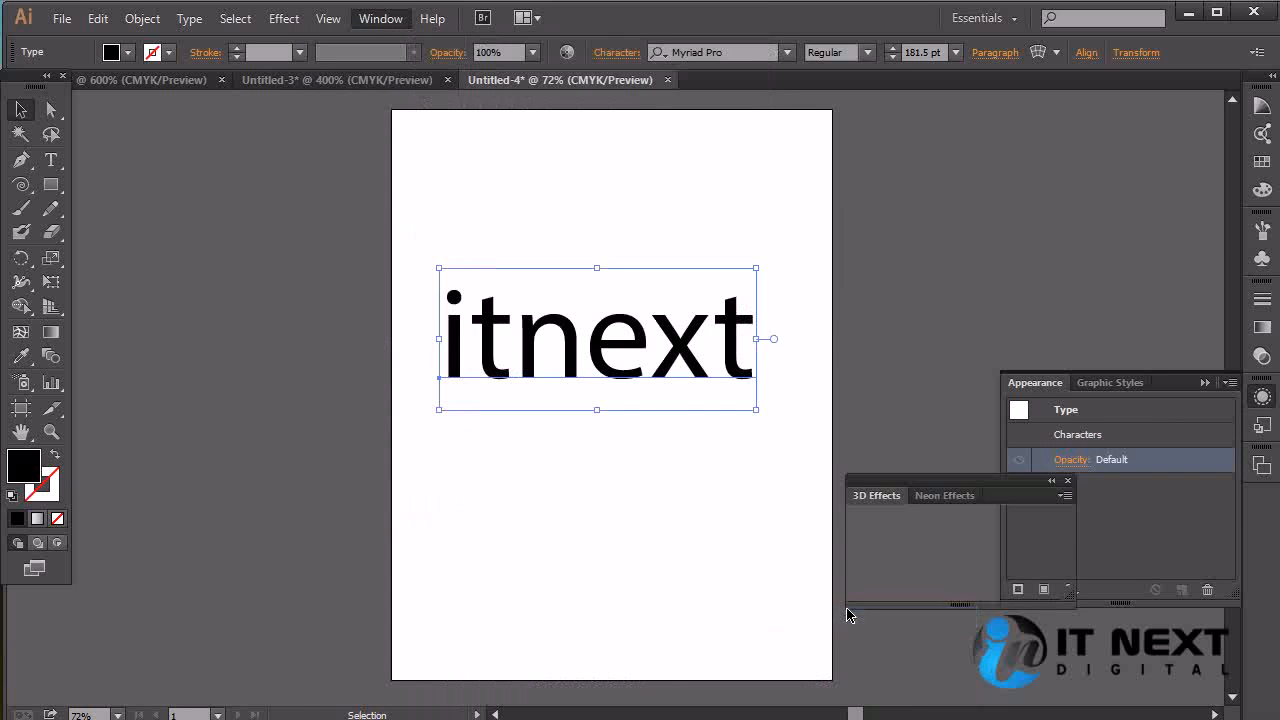
{"action": "left_click_drag", "start_coordinate": [1069, 597], "coordinate": [1074, 694]}
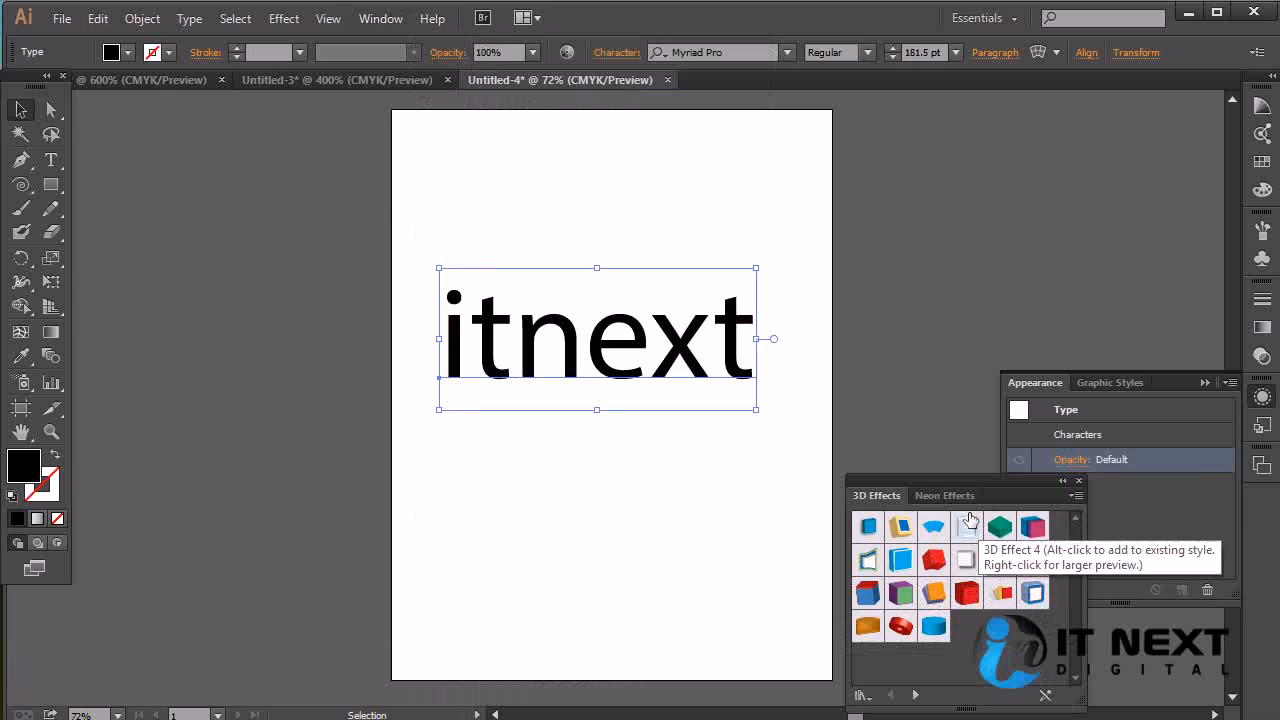
{"action": "left_click_drag", "start_coordinate": [963, 483], "coordinate": [841, 492]}
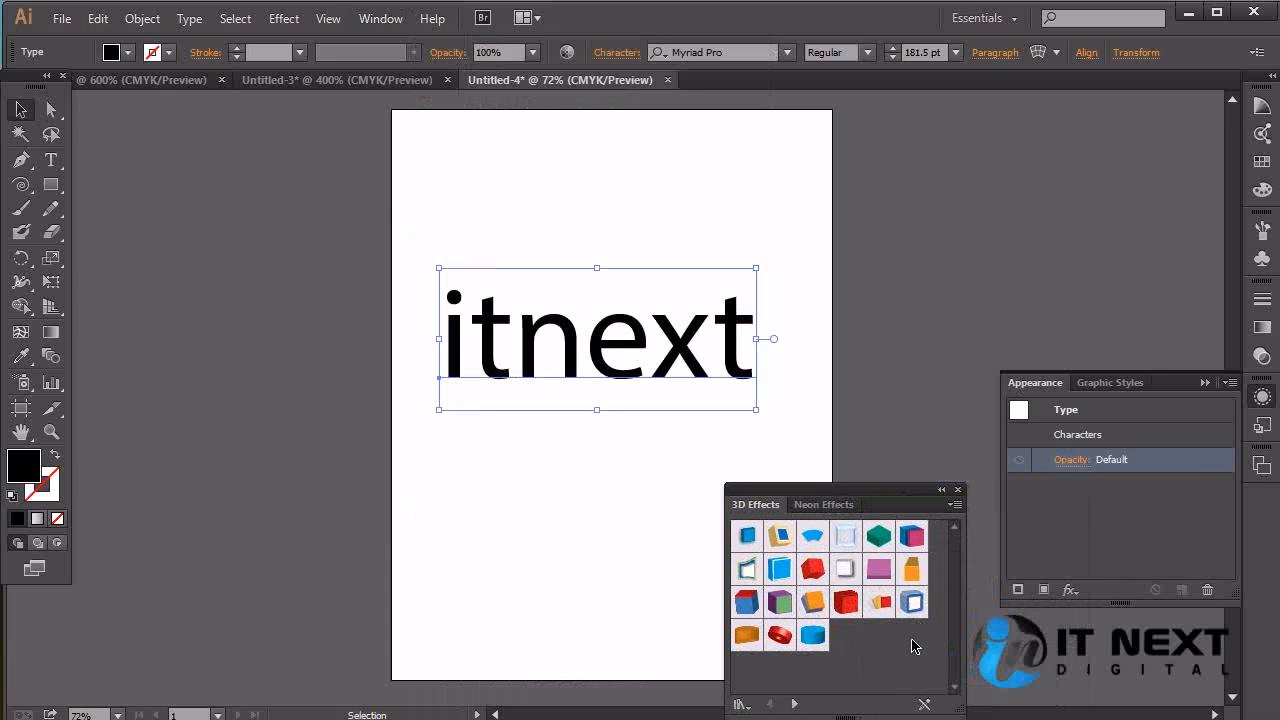
- Try the 3D Effect 17 graphic style on the "itnext" text, review its attributes, and replace it with 3D Effect 18
{"action": "left_click", "coordinate": [880, 603]}
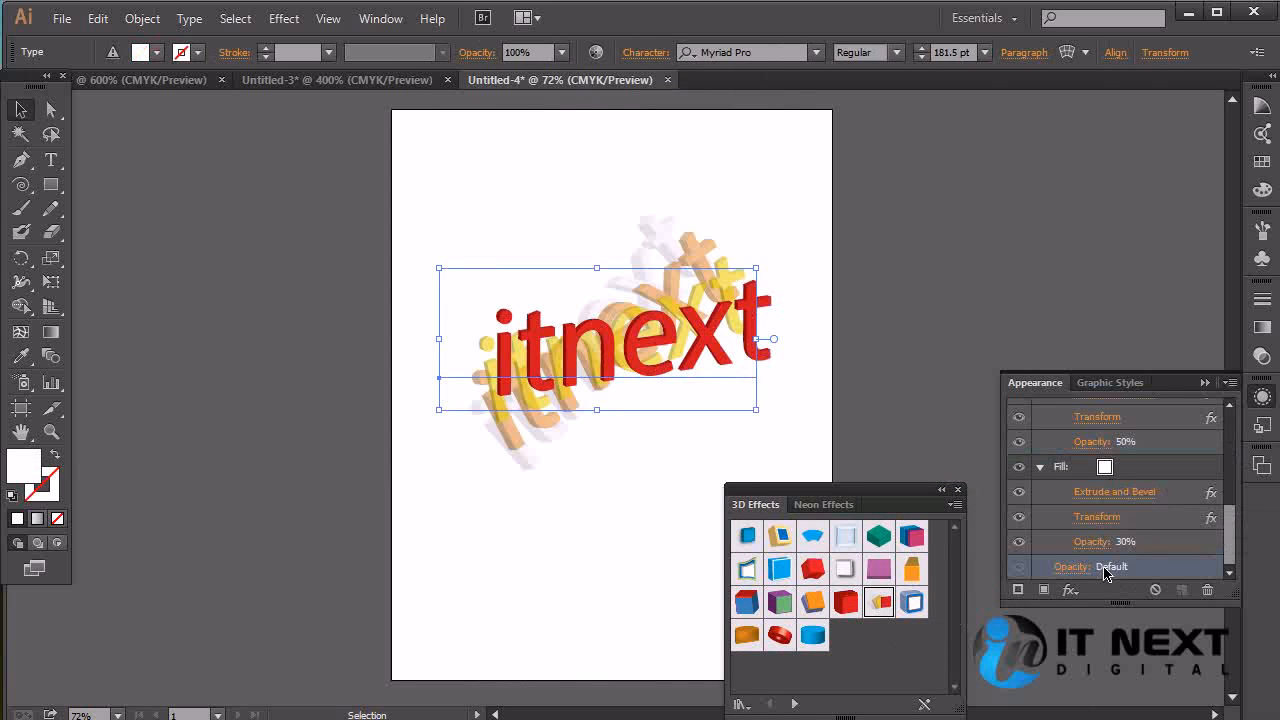
{"action": "left_click_drag", "start_coordinate": [1226, 531], "coordinate": [1223, 423]}
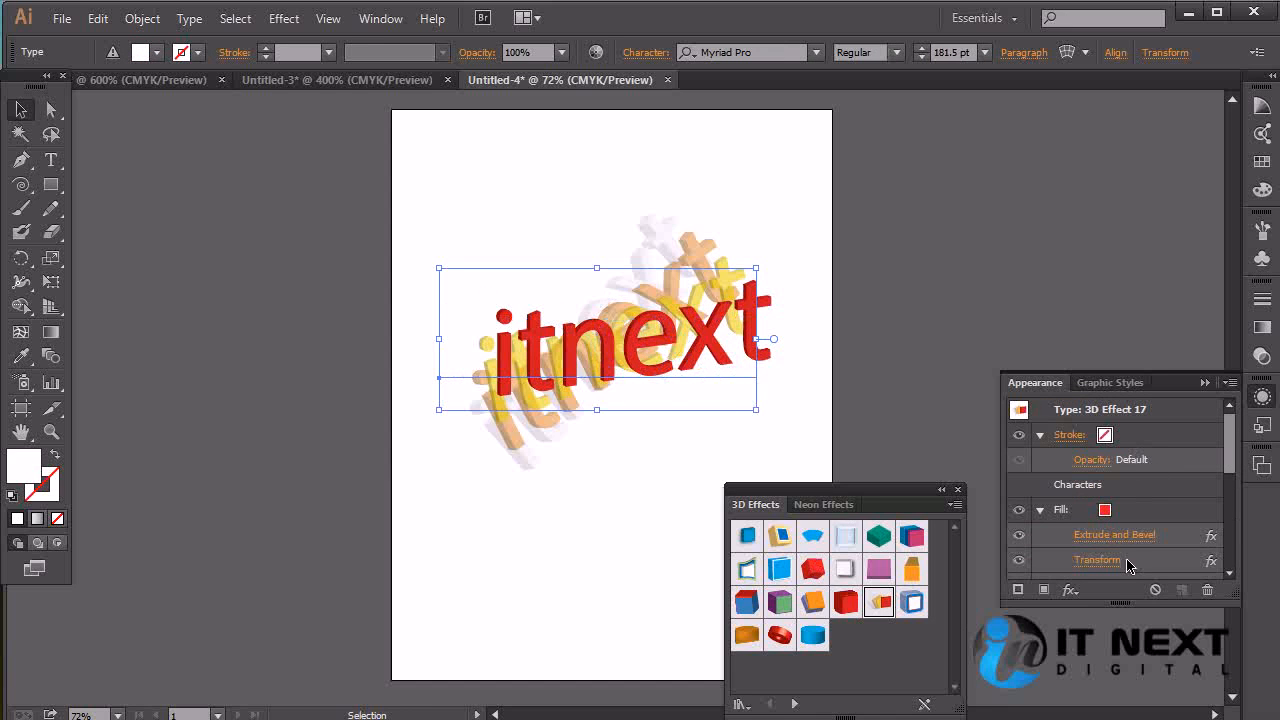
{"action": "left_click", "coordinate": [913, 602]}
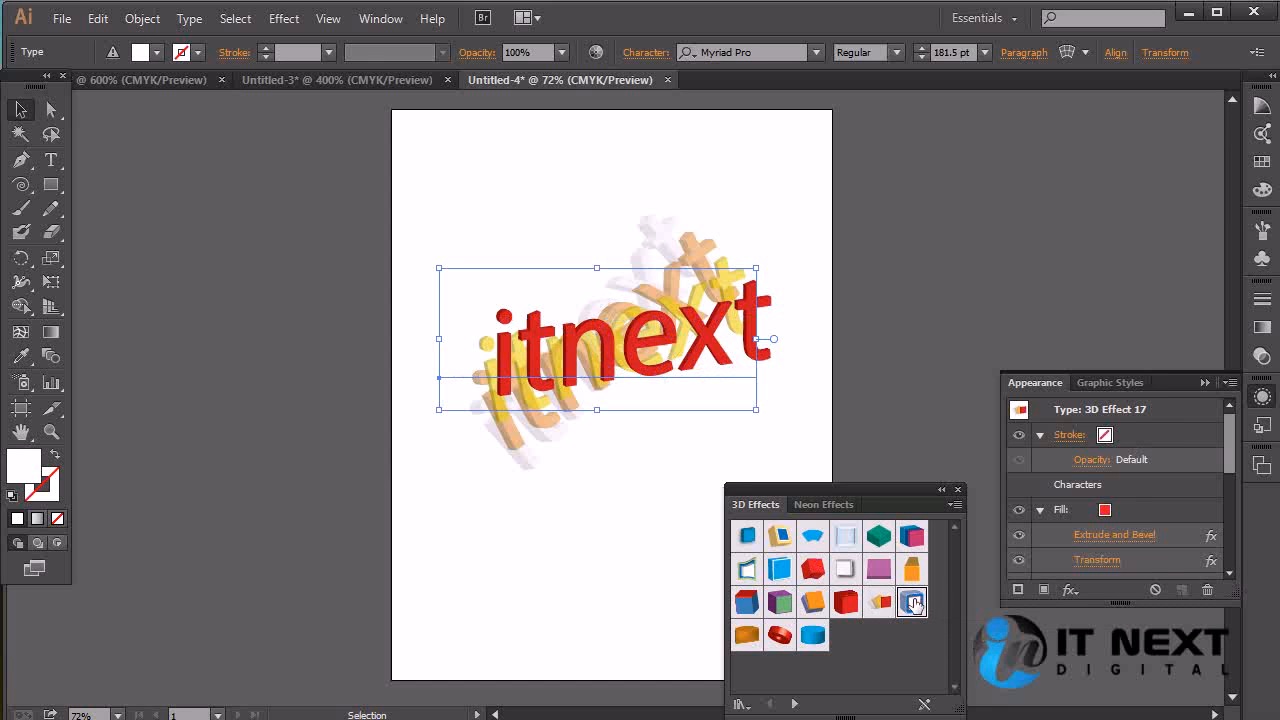
{"action": "left_click", "coordinate": [925, 403]}
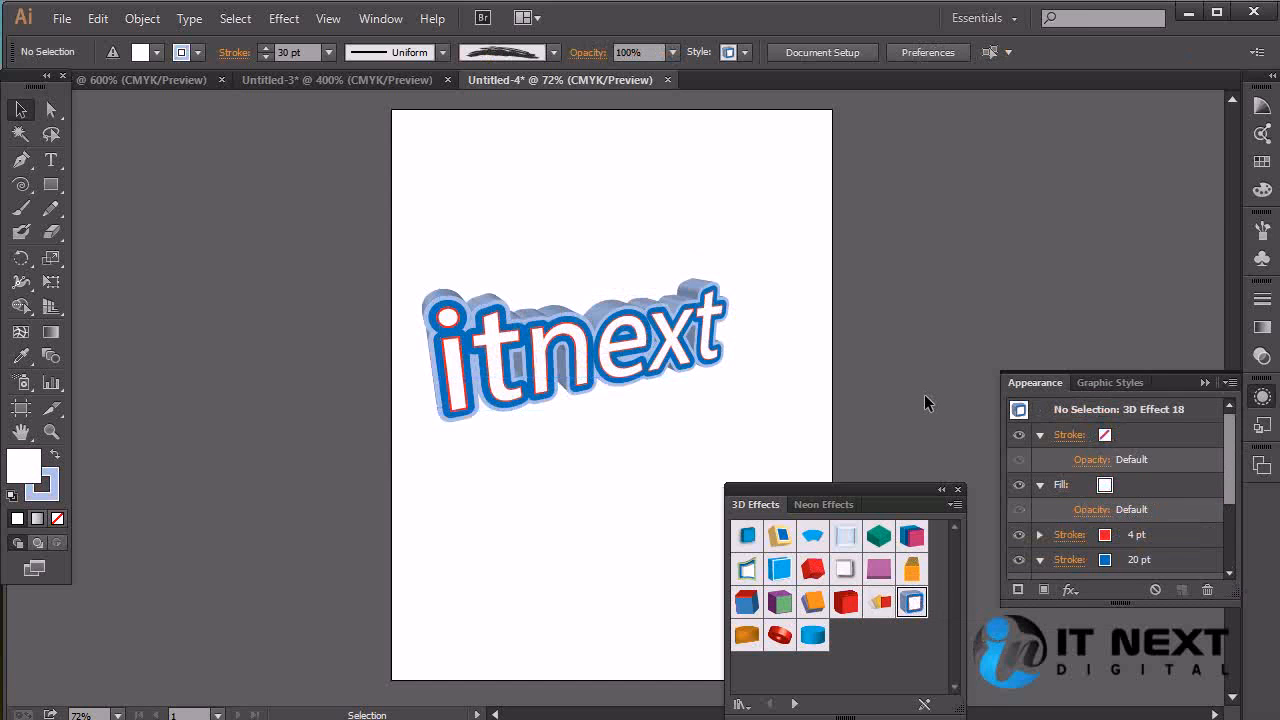
{"action": "left_click", "coordinate": [663, 348]}
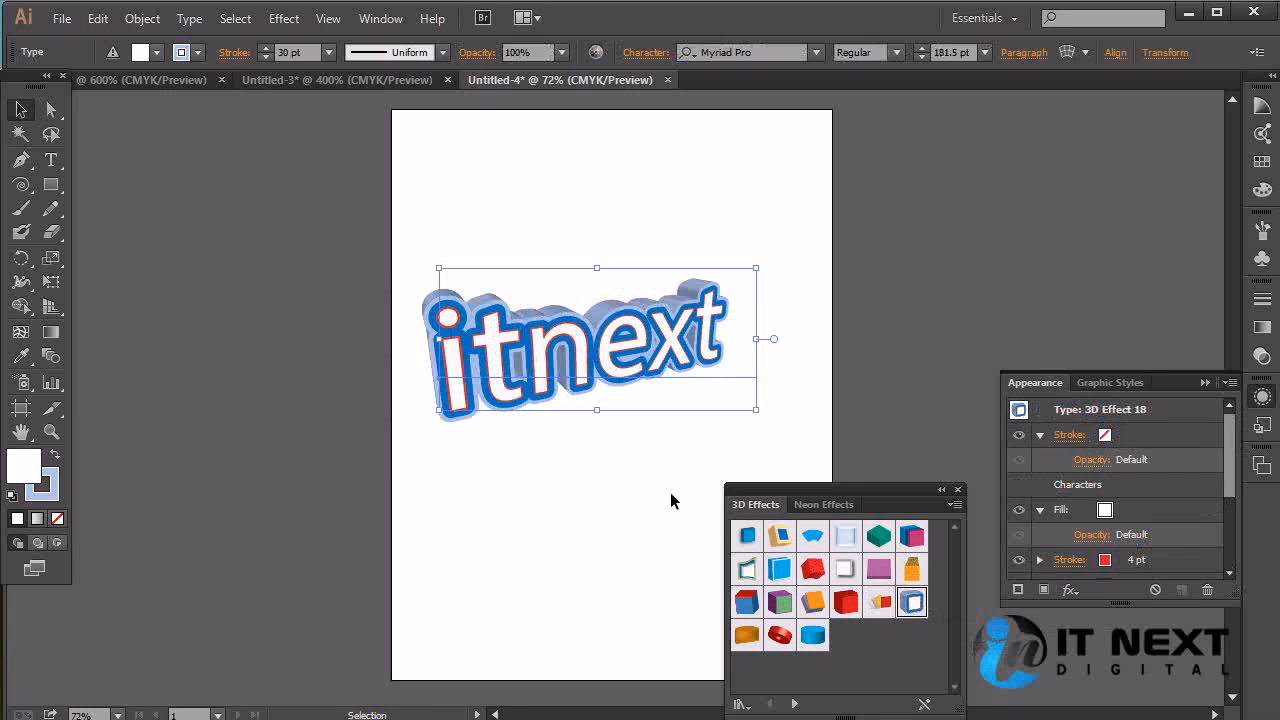
- Try the blue-and-white, green, blue-and-red and 3D Effect 2 graphic styles in turn on the "itnext" text
{"action": "left_click", "coordinate": [778, 572]}
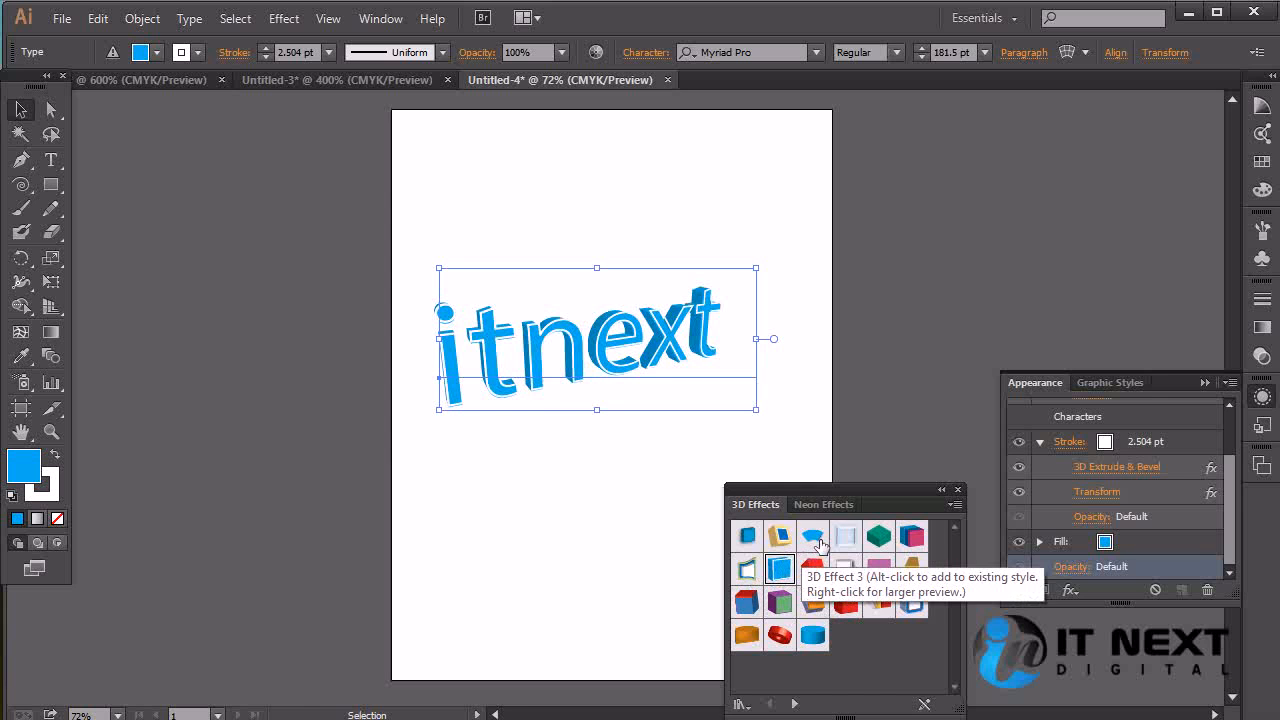
{"action": "left_click", "coordinate": [879, 538]}
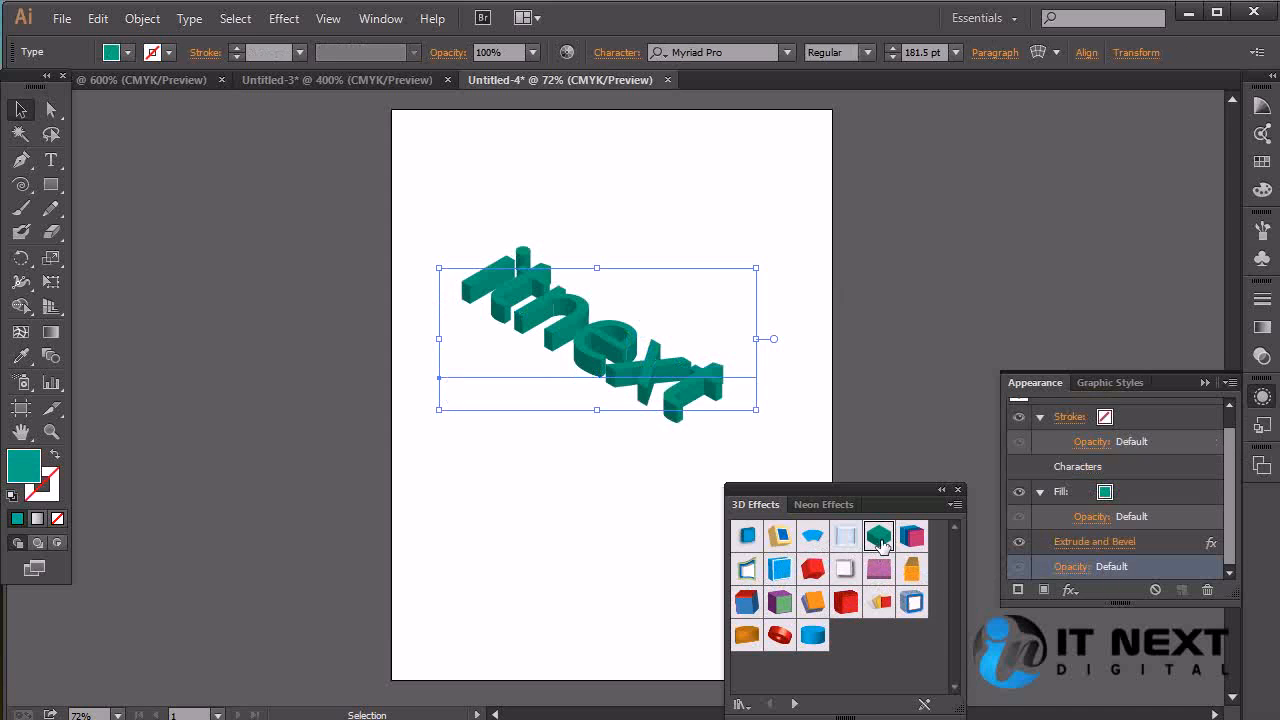
{"action": "left_click", "coordinate": [747, 601]}
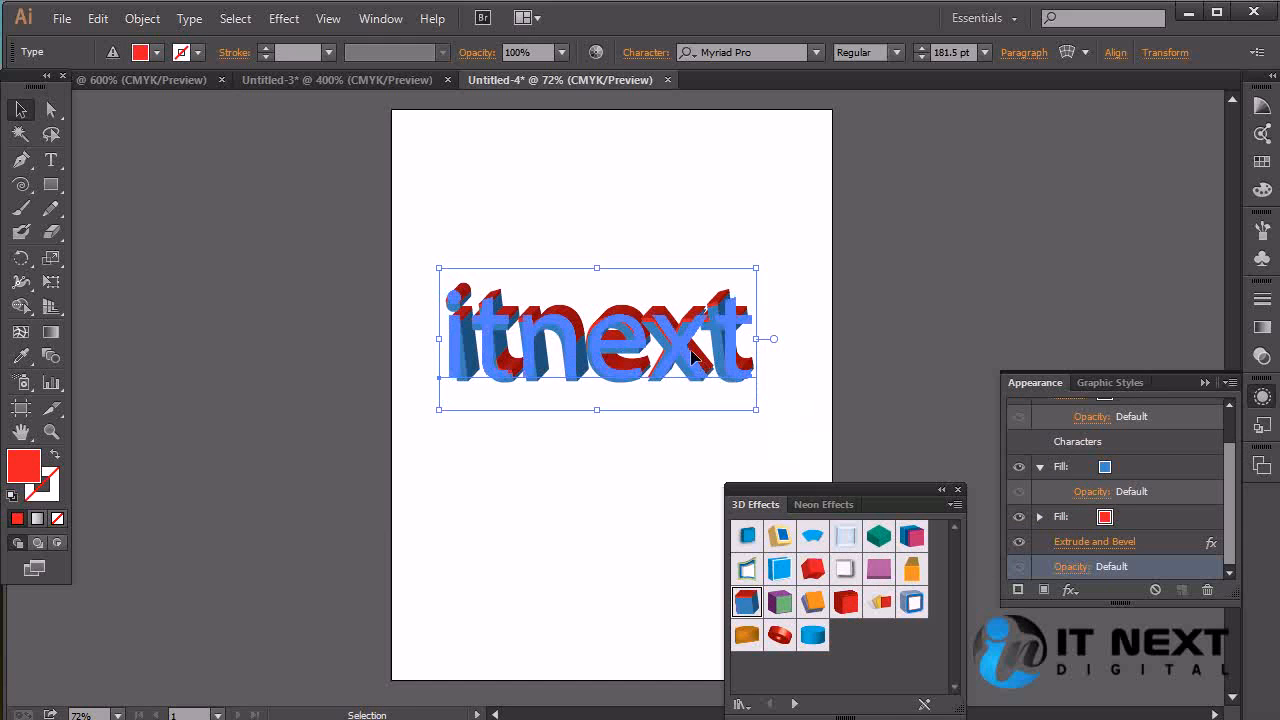
{"action": "left_click", "coordinate": [782, 537]}
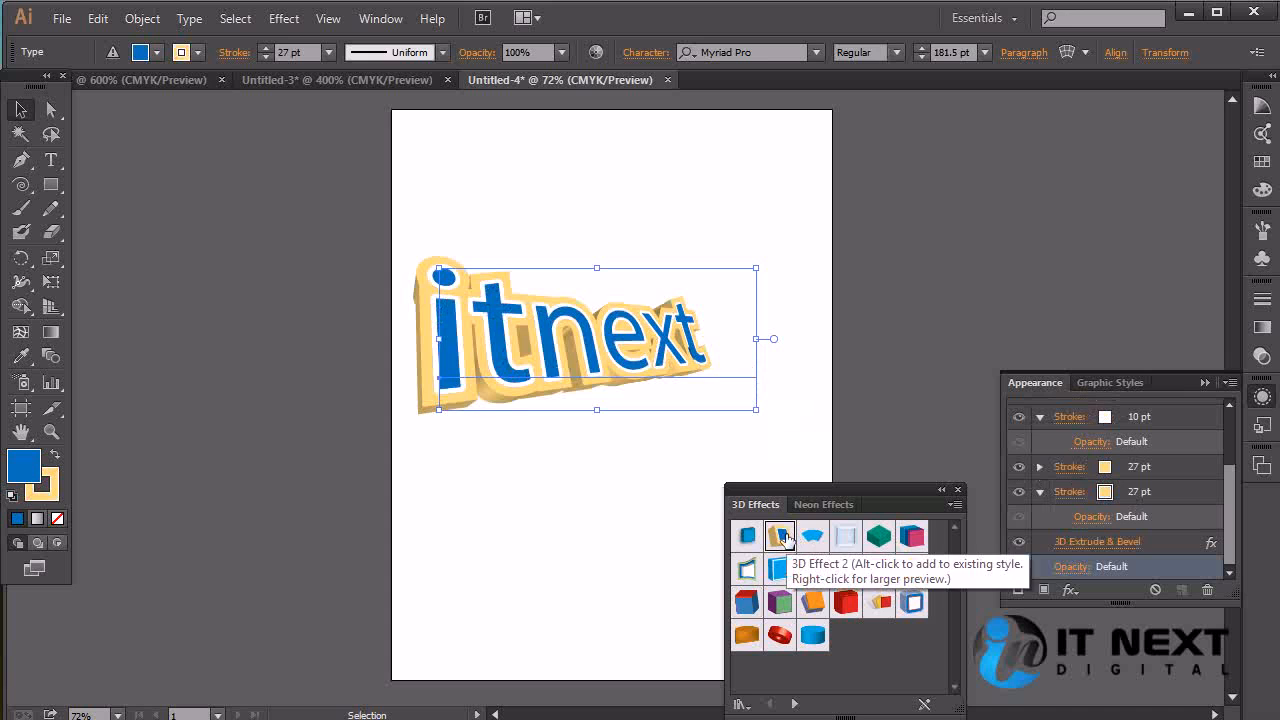
- Reselect the "itnext" text and apply the 3D Effect 1 graphic style to it
{"action": "left_click", "coordinate": [802, 371]}
{"action": "left_click", "coordinate": [682, 368]}
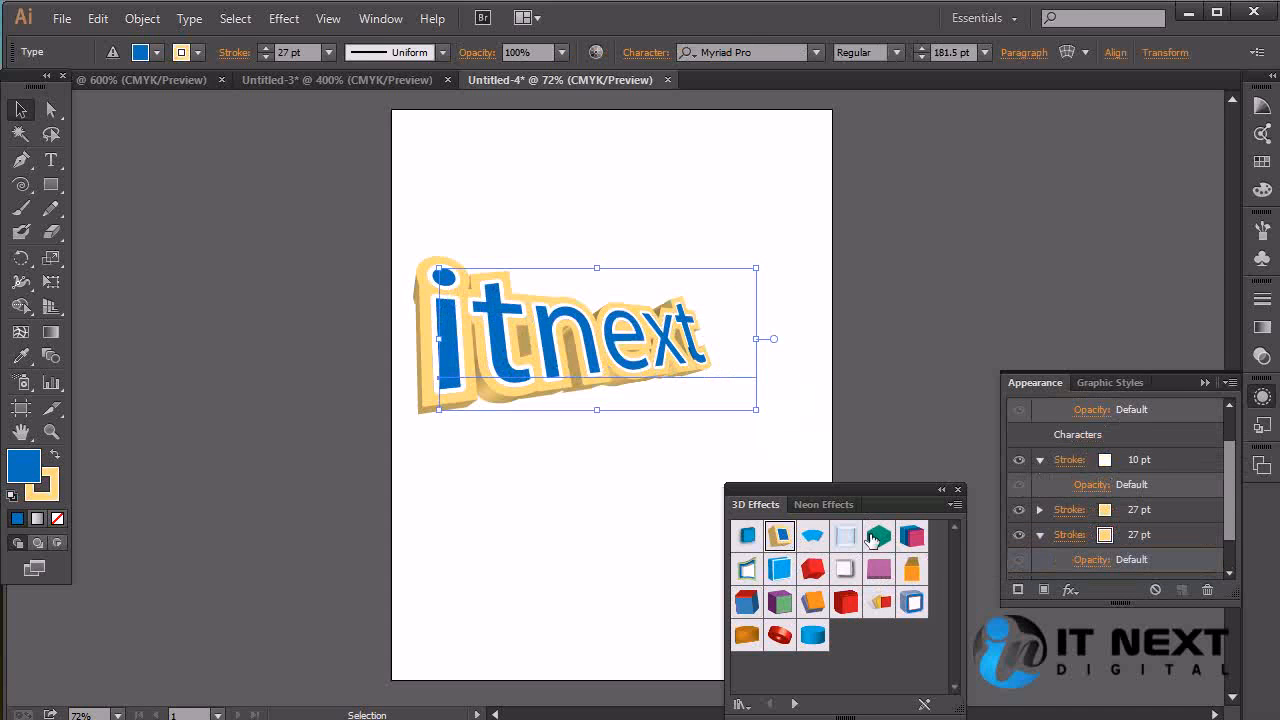
{"action": "left_click", "coordinate": [745, 537]}
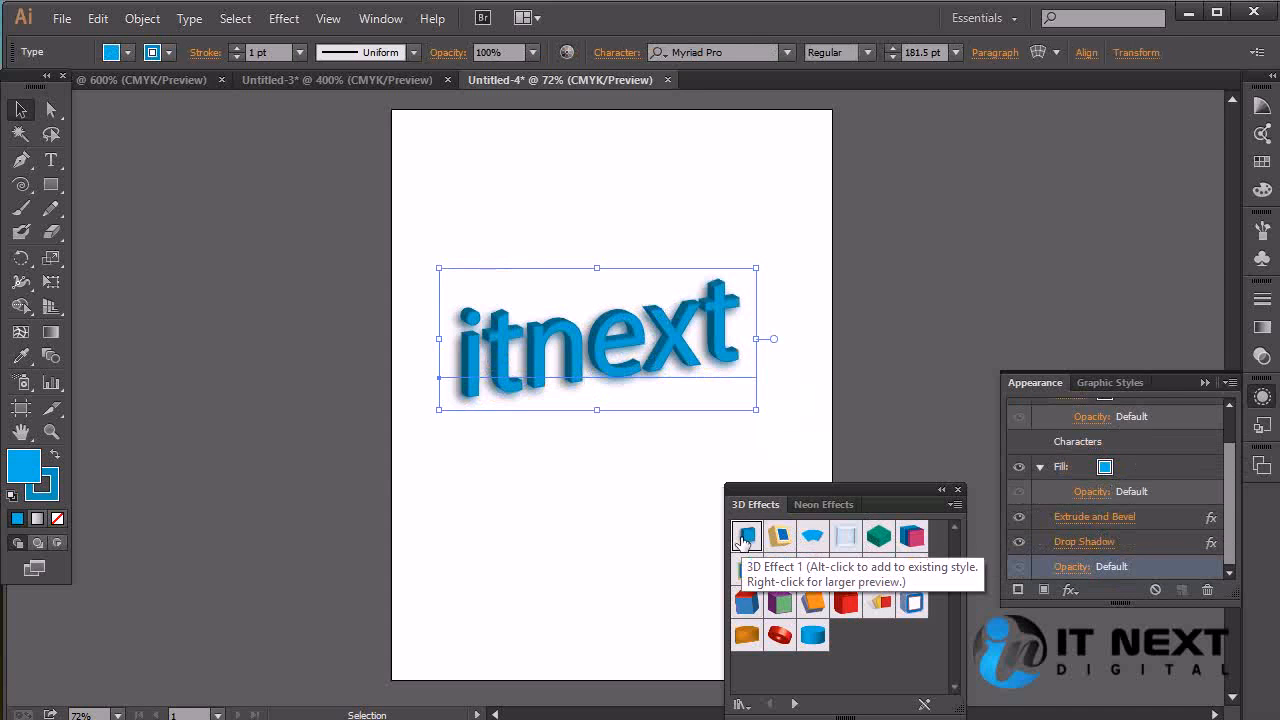
- Edit the Extrude and Bevel effect of the text's 3D Effect 1 style, rotating it to a flatter, more frontal view
{"action": "left_click", "coordinate": [745, 537]}
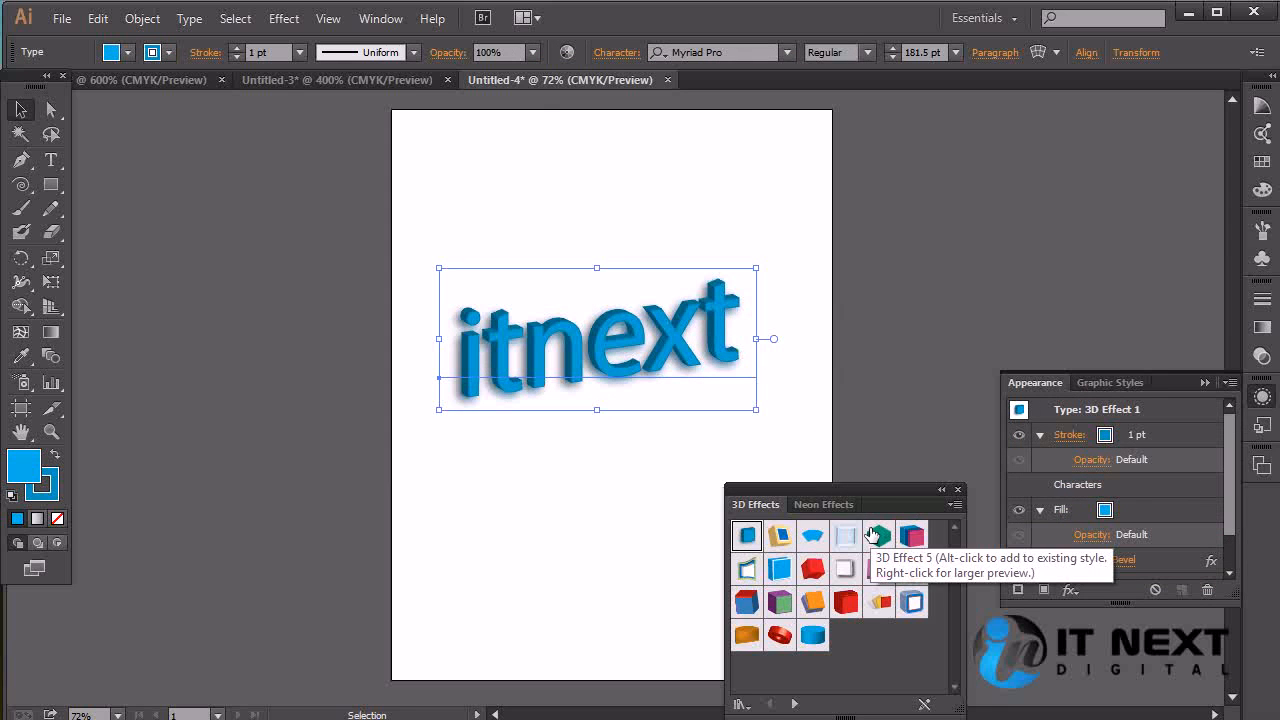
{"action": "scroll", "coordinate": [1168, 562], "scroll_direction": "down", "scroll_amount": 2}
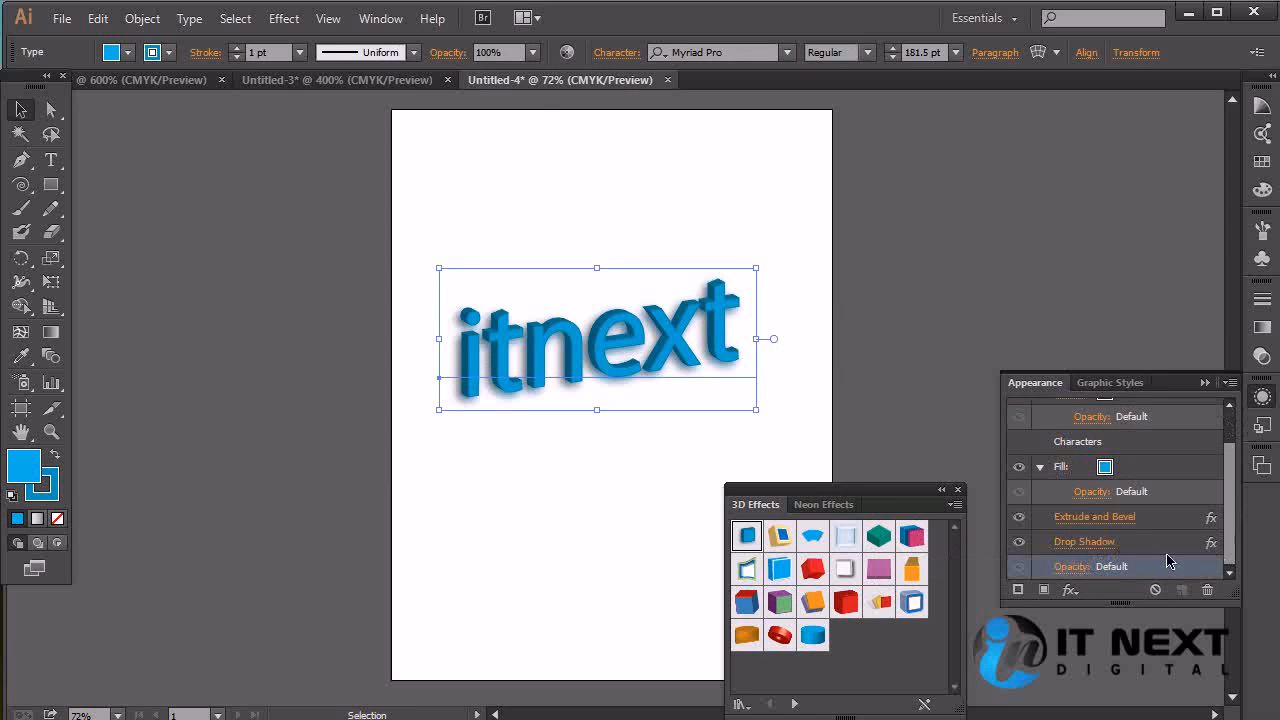
{"action": "left_click", "coordinate": [1112, 517]}
{"action": "left_click_drag", "start_coordinate": [797, 373], "coordinate": [781, 363]}
{"action": "left_click", "coordinate": [1024, 607]}
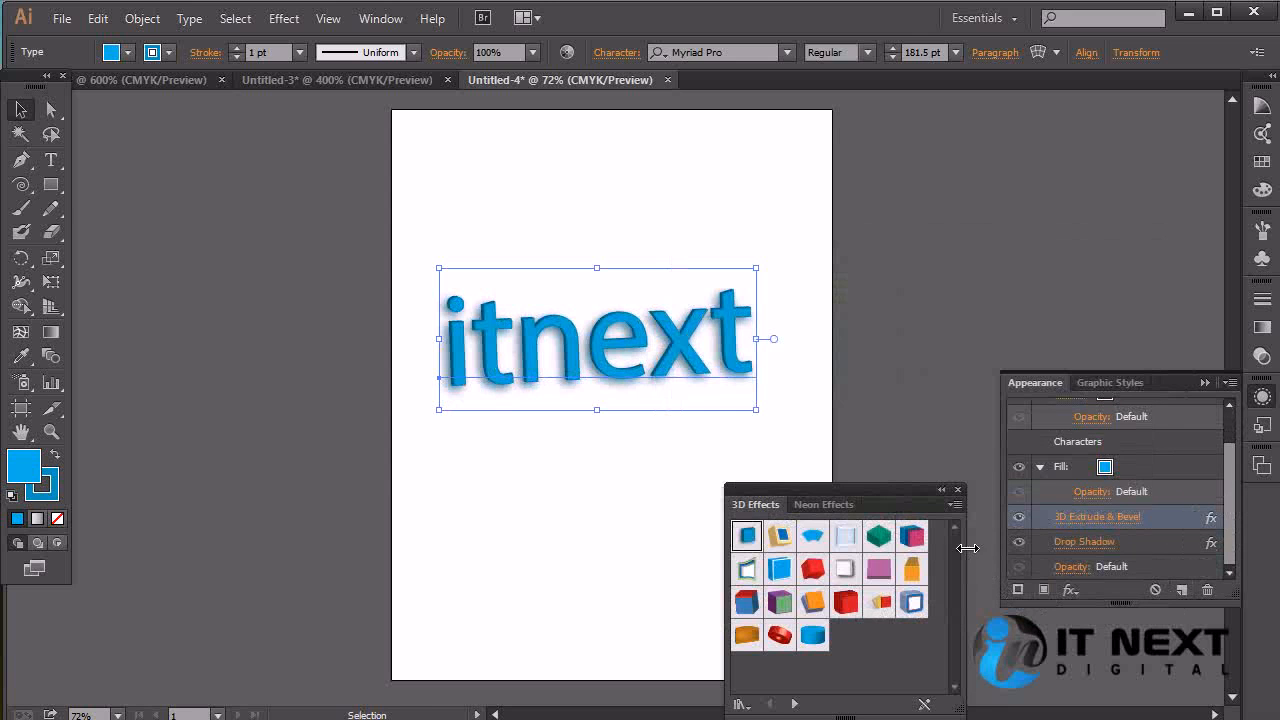
- Open the Neon Effects graphic style library and try its pink, green and salmon neon styles in turn on the "itnext" text
{"action": "left_click", "coordinate": [748, 705]}
{"action": "left_click", "coordinate": [908, 547]}
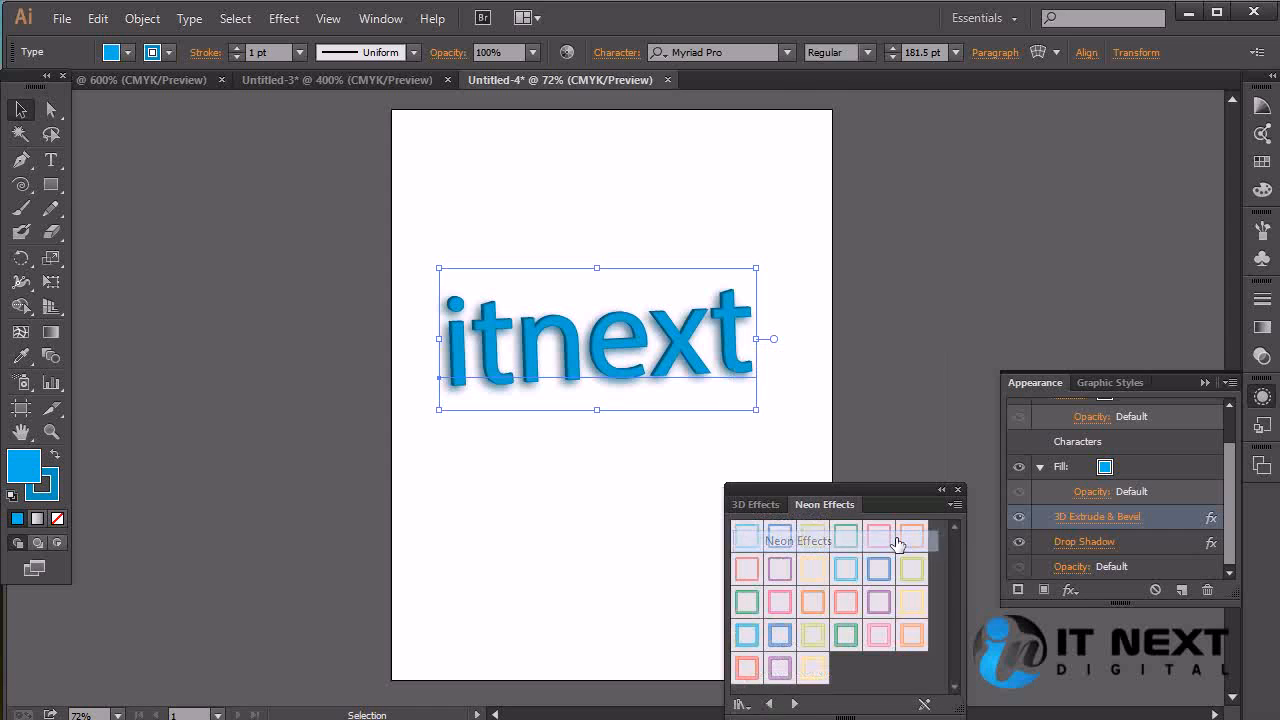
{"action": "left_click", "coordinate": [780, 603]}
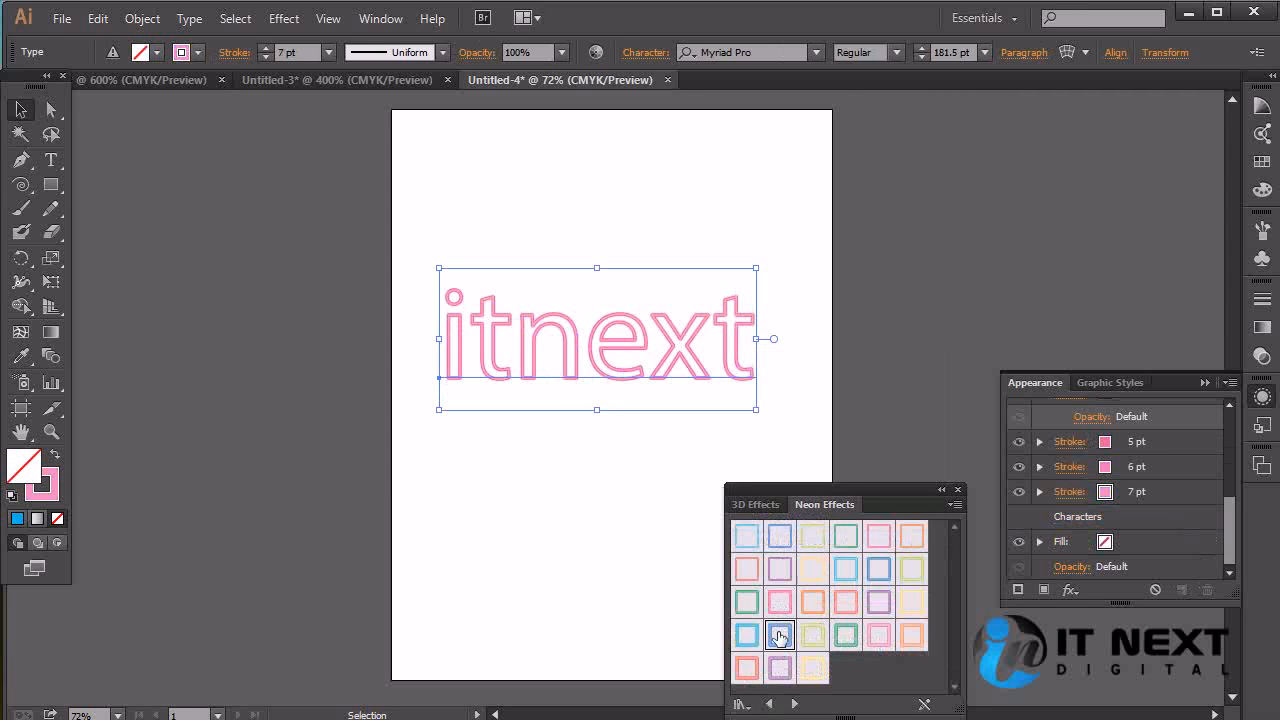
{"action": "left_click", "coordinate": [748, 601]}
{"action": "left_click", "coordinate": [746, 569]}
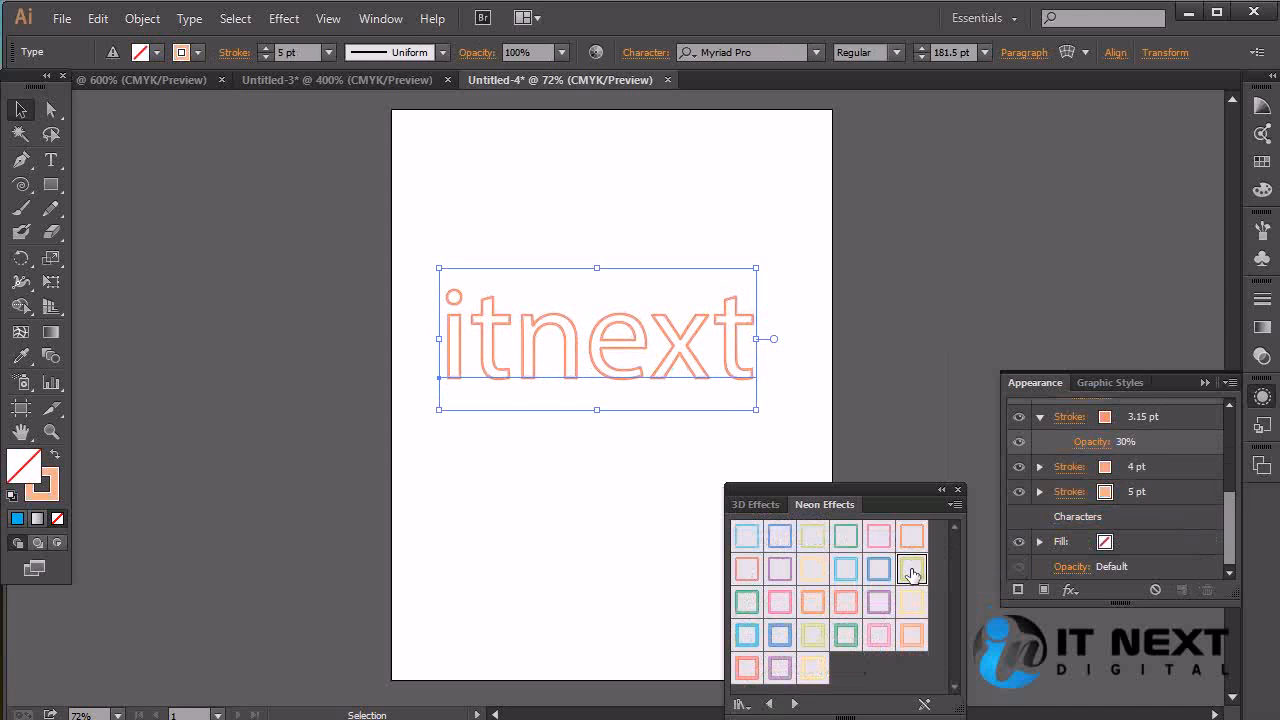
- Try the yellow-green, orange, yellow, purple and red neon styles on the text, ending with the thick light-blue one
{"action": "left_click", "coordinate": [910, 569]}
{"action": "left_click", "coordinate": [908, 630]}
{"action": "left_click", "coordinate": [813, 668]}
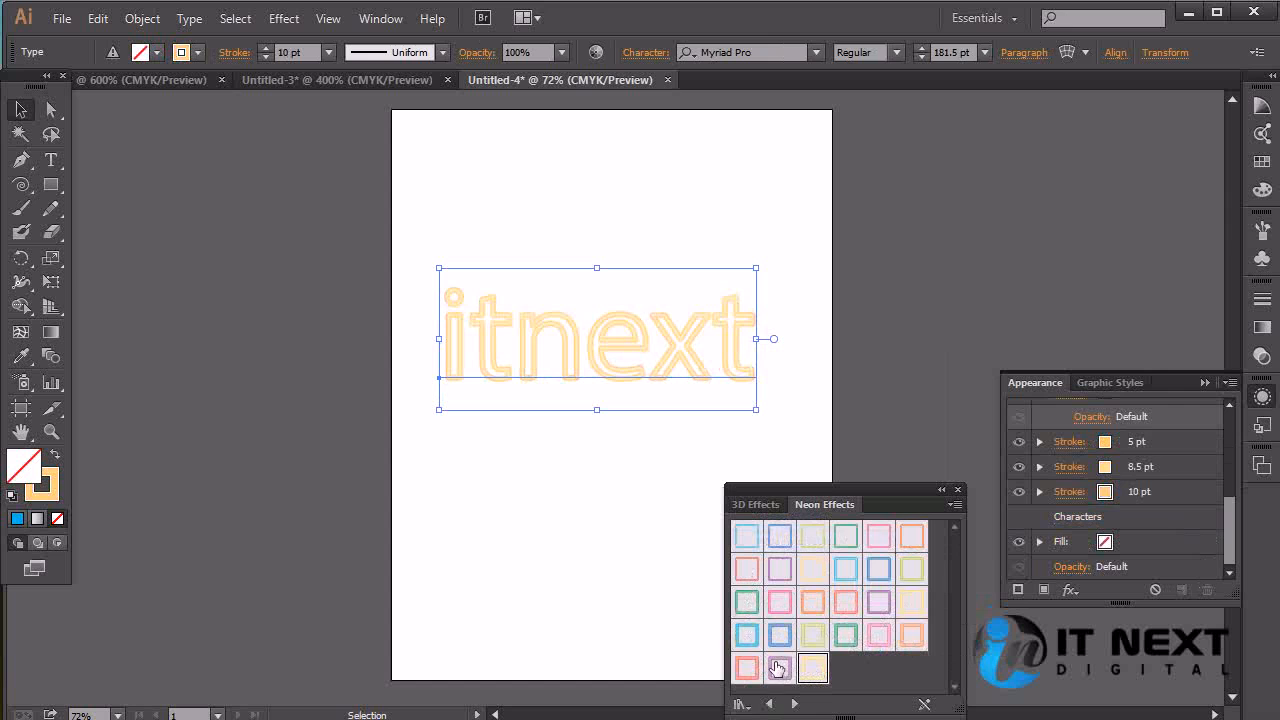
{"action": "left_click", "coordinate": [779, 668]}
{"action": "left_click", "coordinate": [750, 668]}
{"action": "left_click", "coordinate": [747, 632]}
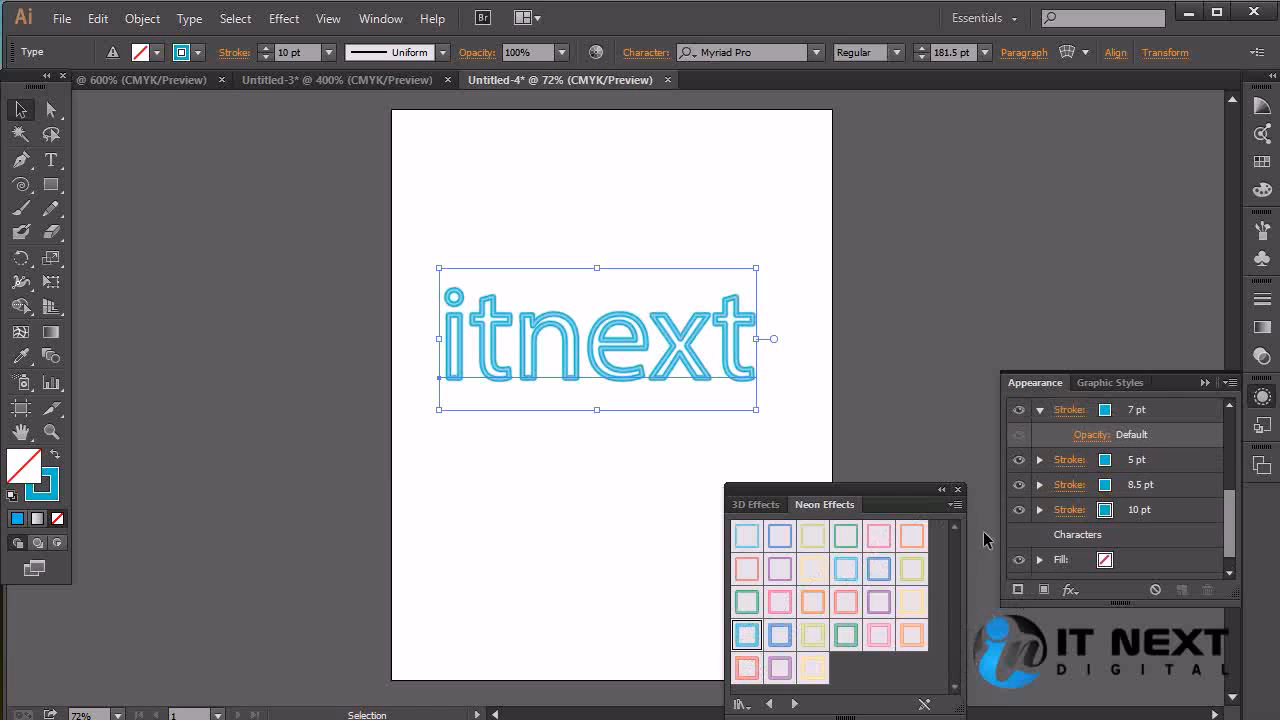
- Compare the default and Drop Shadow graphic styles on the "itnext" text, leaving Drop Shadow applied
{"action": "left_click", "coordinate": [1264, 428]}
{"action": "left_click", "coordinate": [1055, 418]}
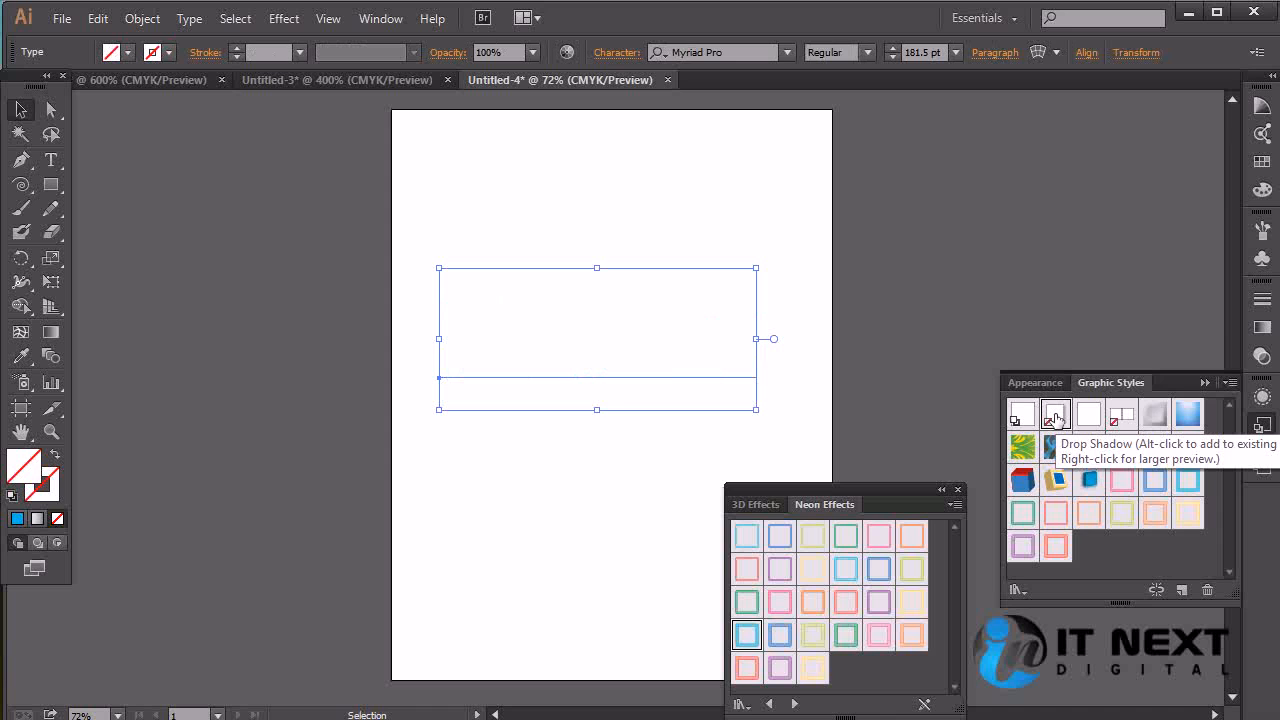
{"action": "left_click", "coordinate": [1024, 416]}
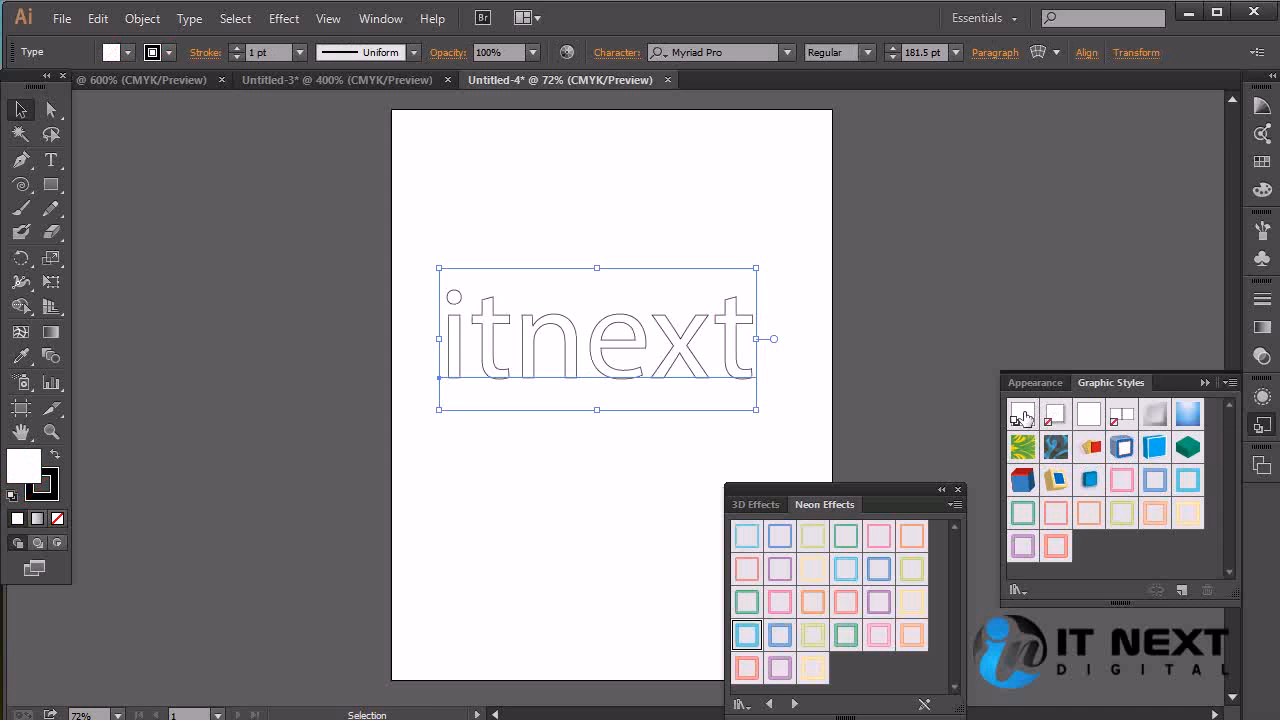
{"action": "left_click", "coordinate": [1043, 418]}
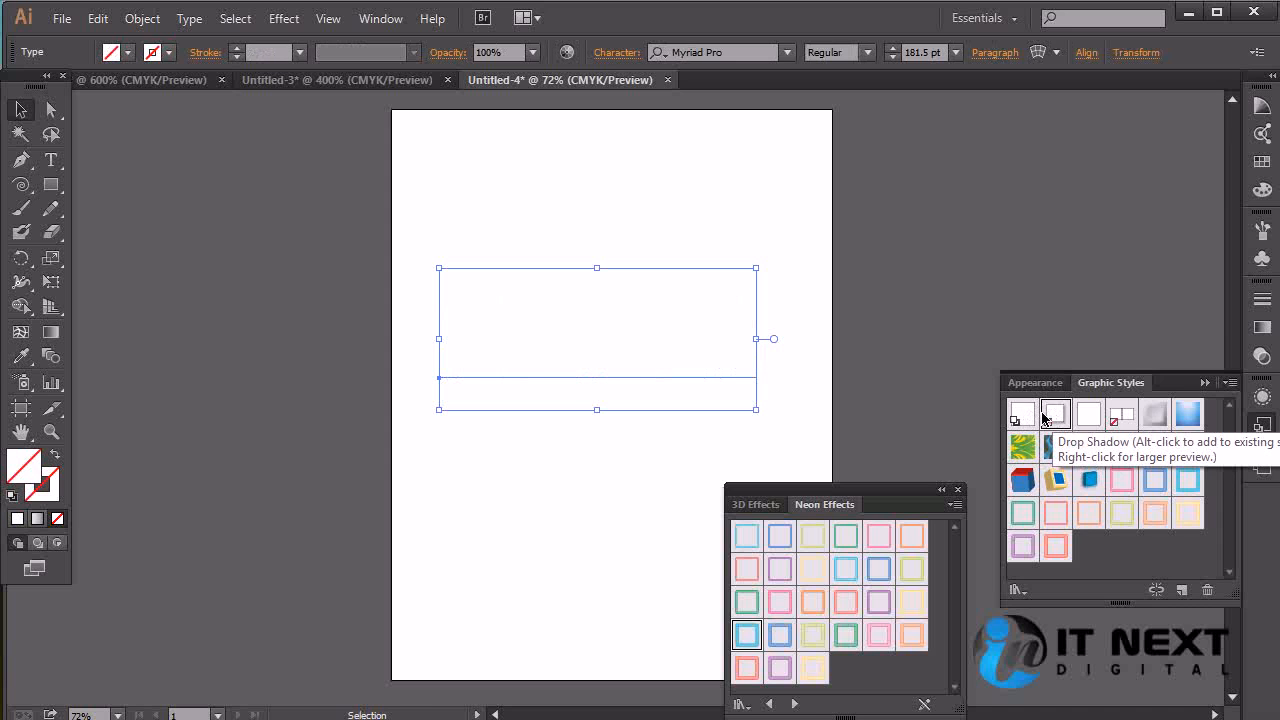
{"action": "left_click", "coordinate": [1024, 417]}
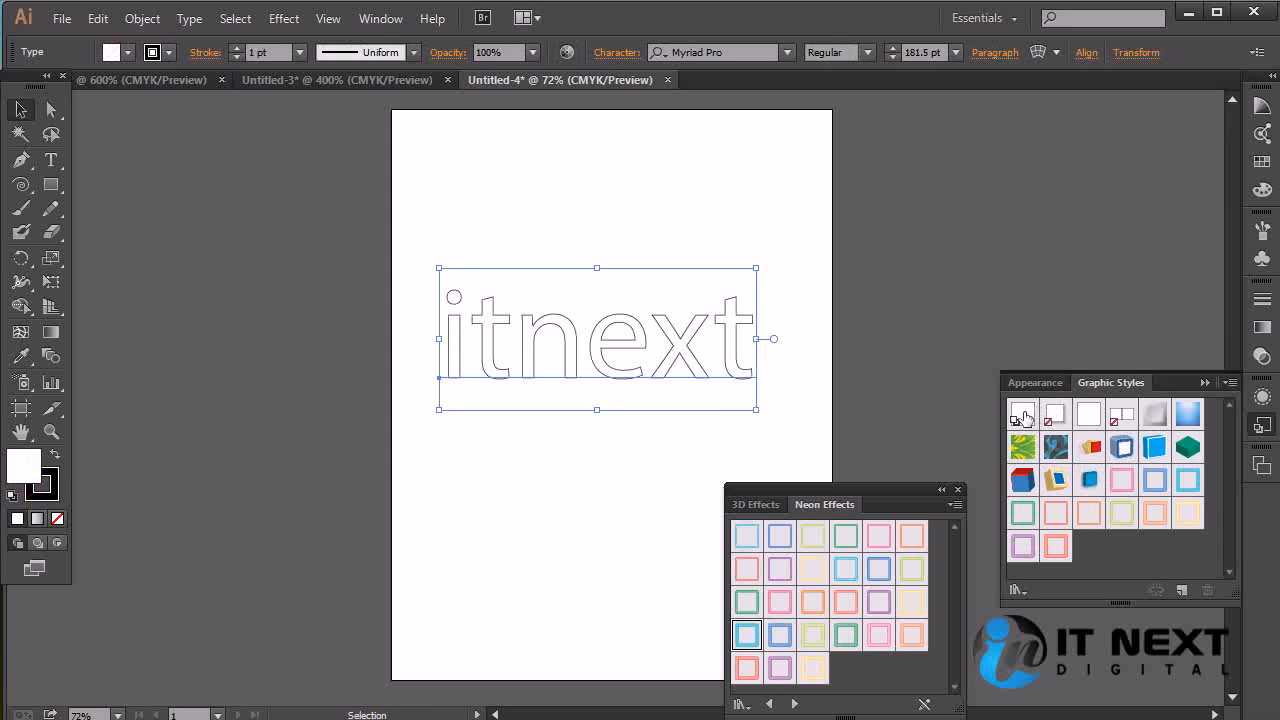
{"action": "left_click", "coordinate": [1086, 418]}
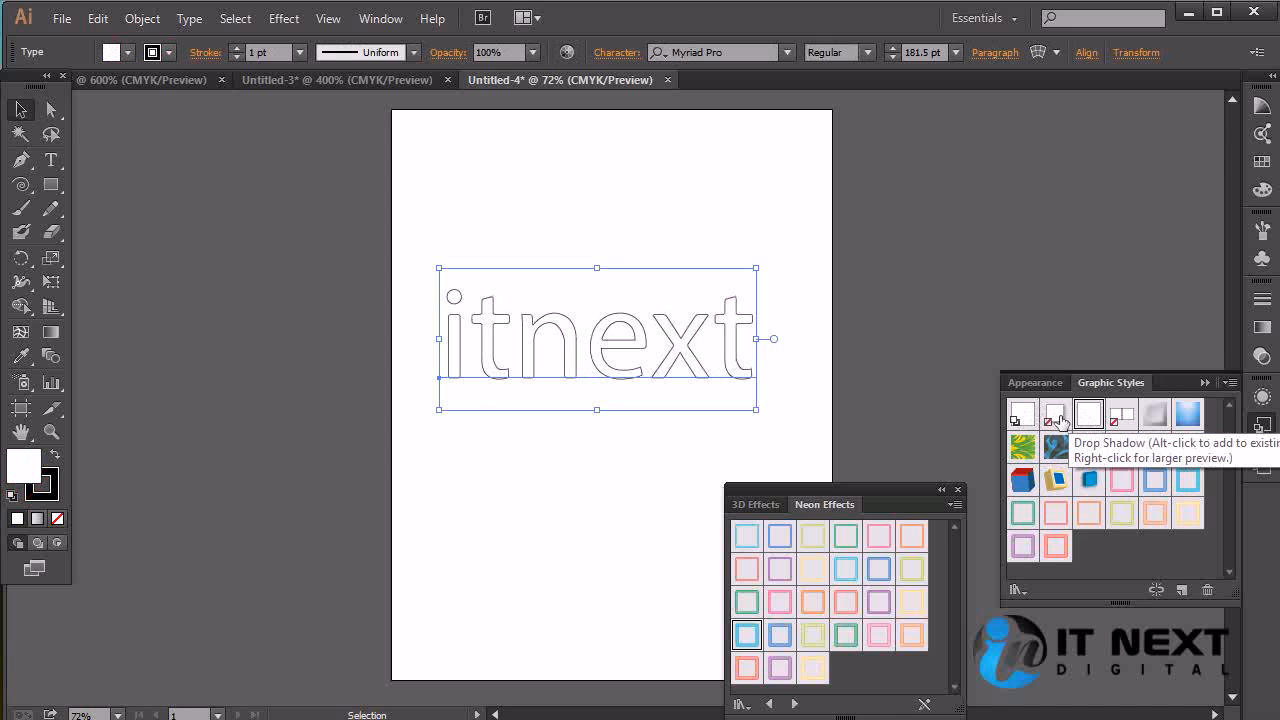
{"action": "left_click", "coordinate": [1050, 420]}
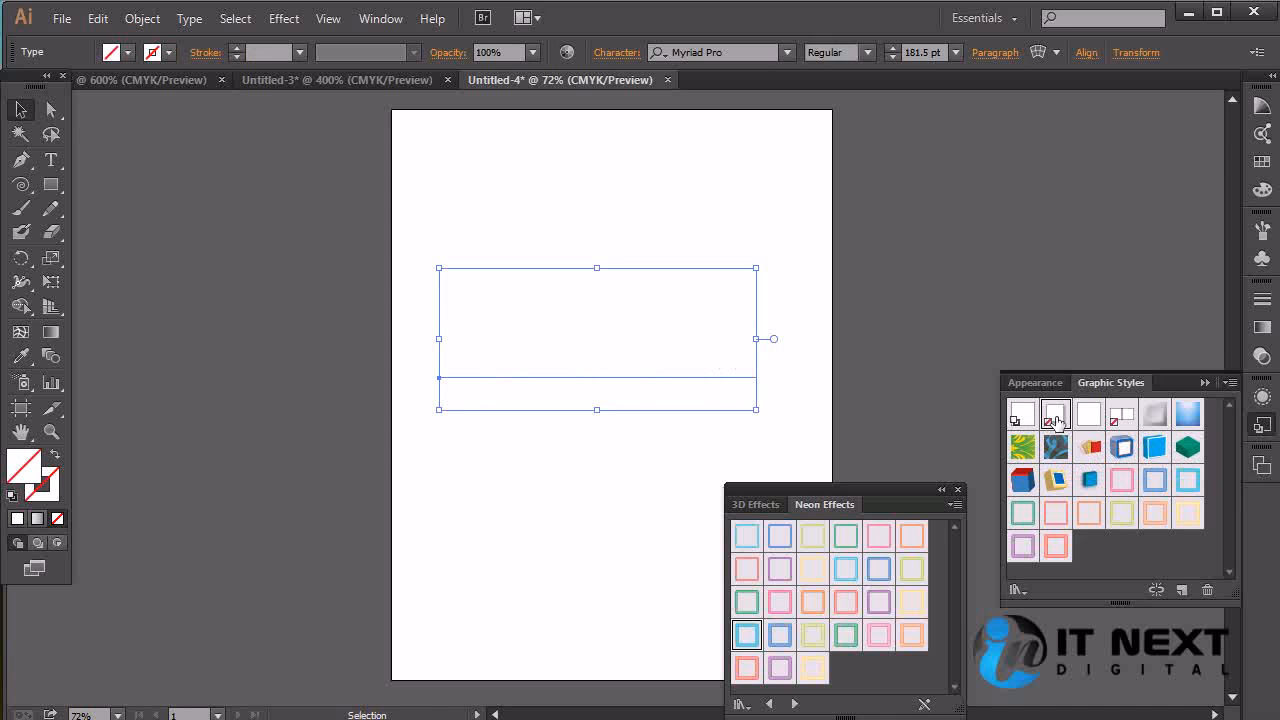
- Fill the "itnext" text with a green from the color spectrum and keep the text object selected
{"action": "left_click", "coordinate": [1262, 188]}
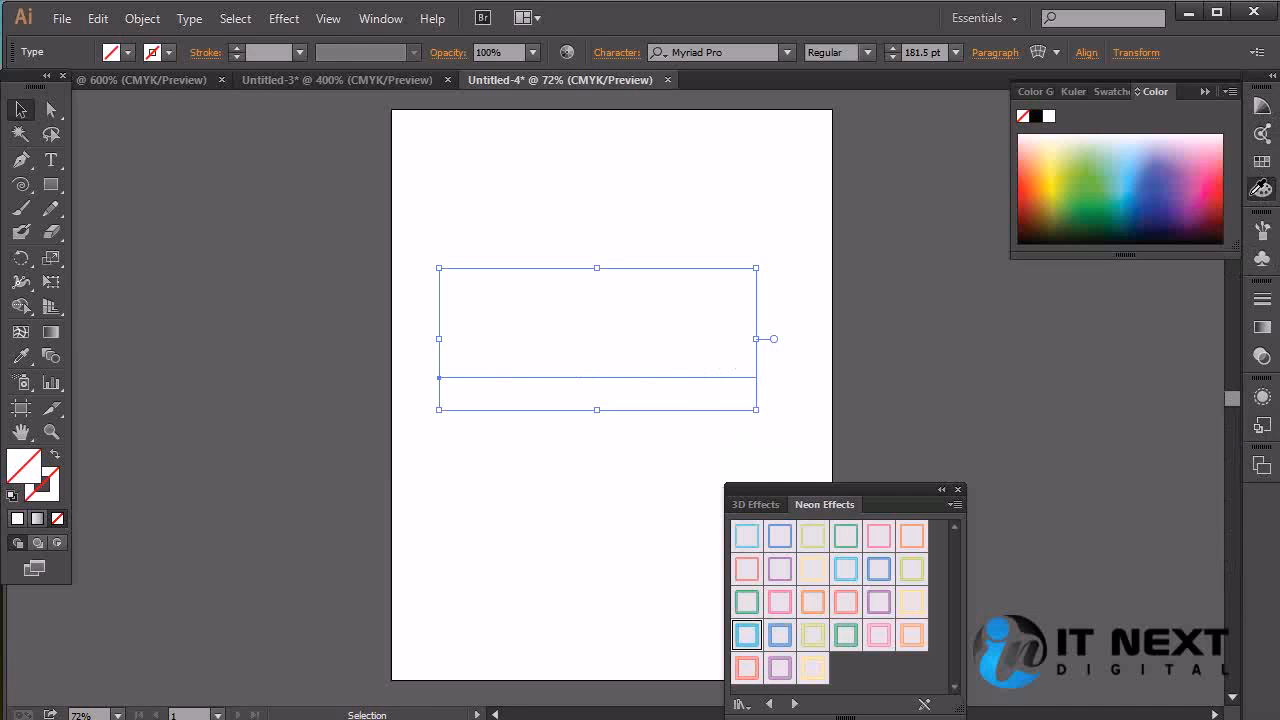
{"action": "left_click", "coordinate": [1077, 190]}
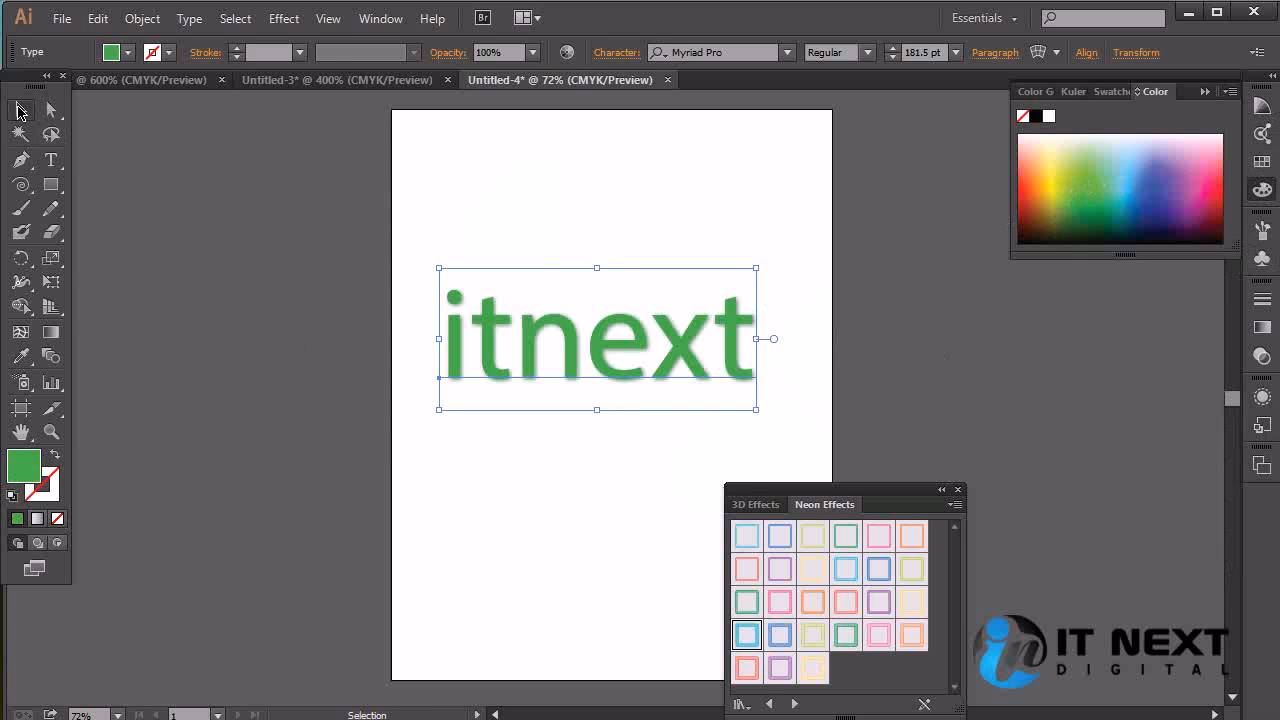
{"action": "left_click", "coordinate": [1035, 360]}
{"action": "left_click", "coordinate": [740, 364]}
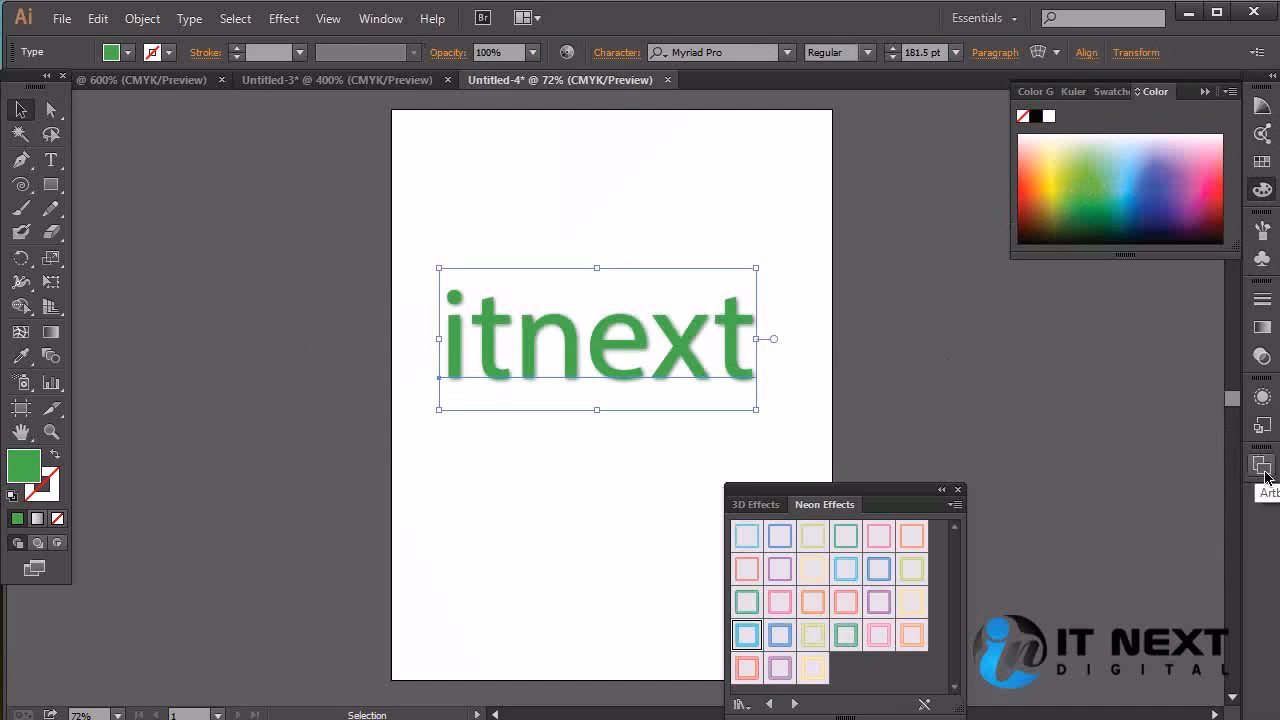
- Delete the Drop Shadow effect from the "itnext" text's appearance attributes
{"action": "left_click", "coordinate": [1262, 400]}
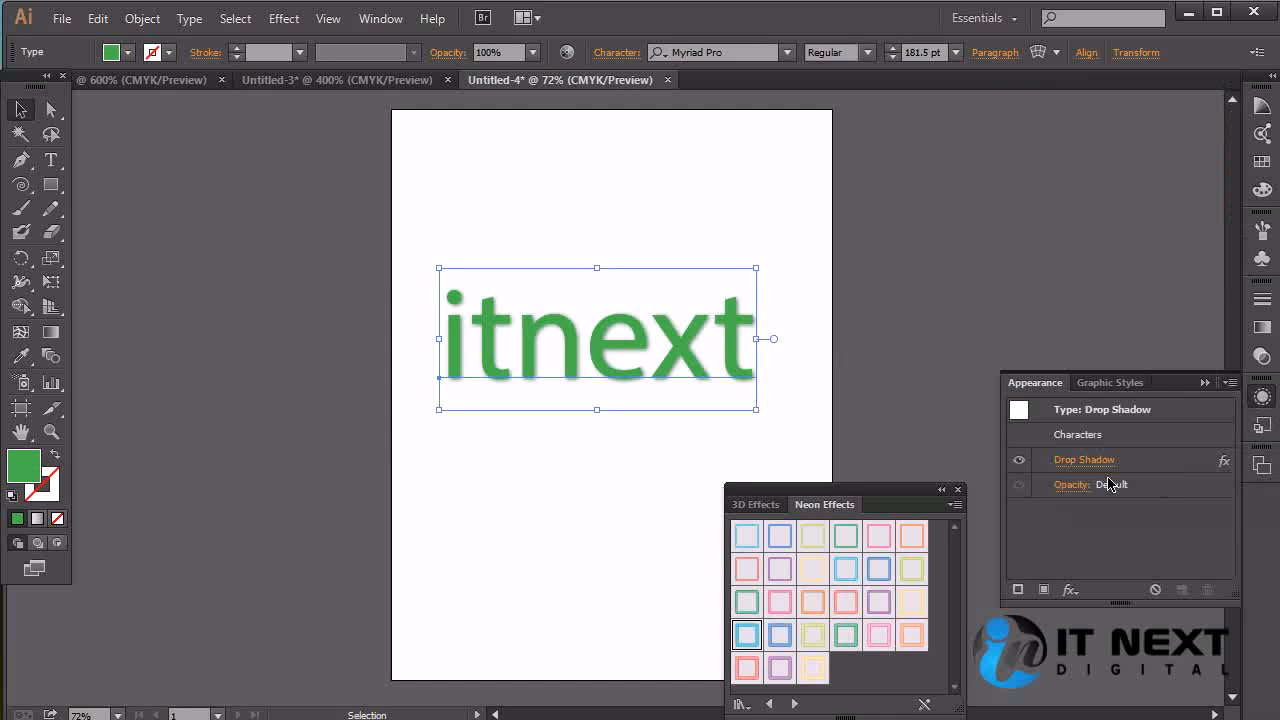
{"action": "left_click", "coordinate": [1180, 468]}
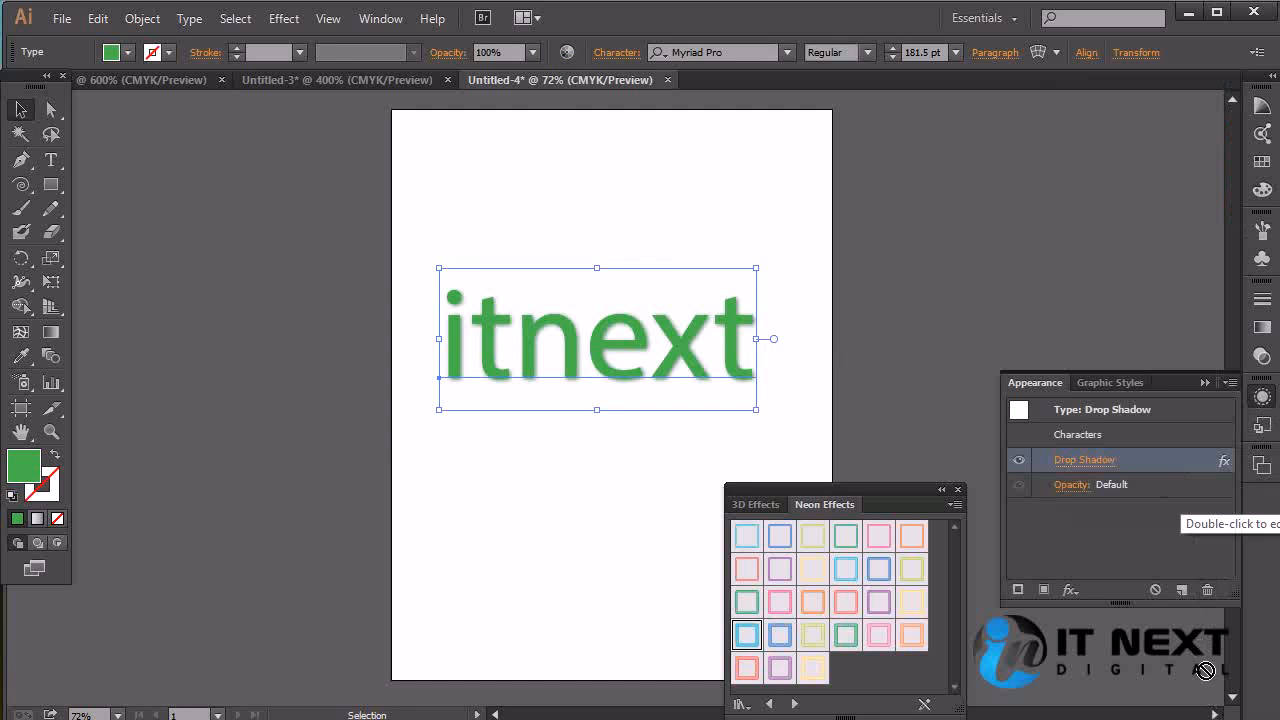
{"action": "left_click", "coordinate": [1207, 590]}
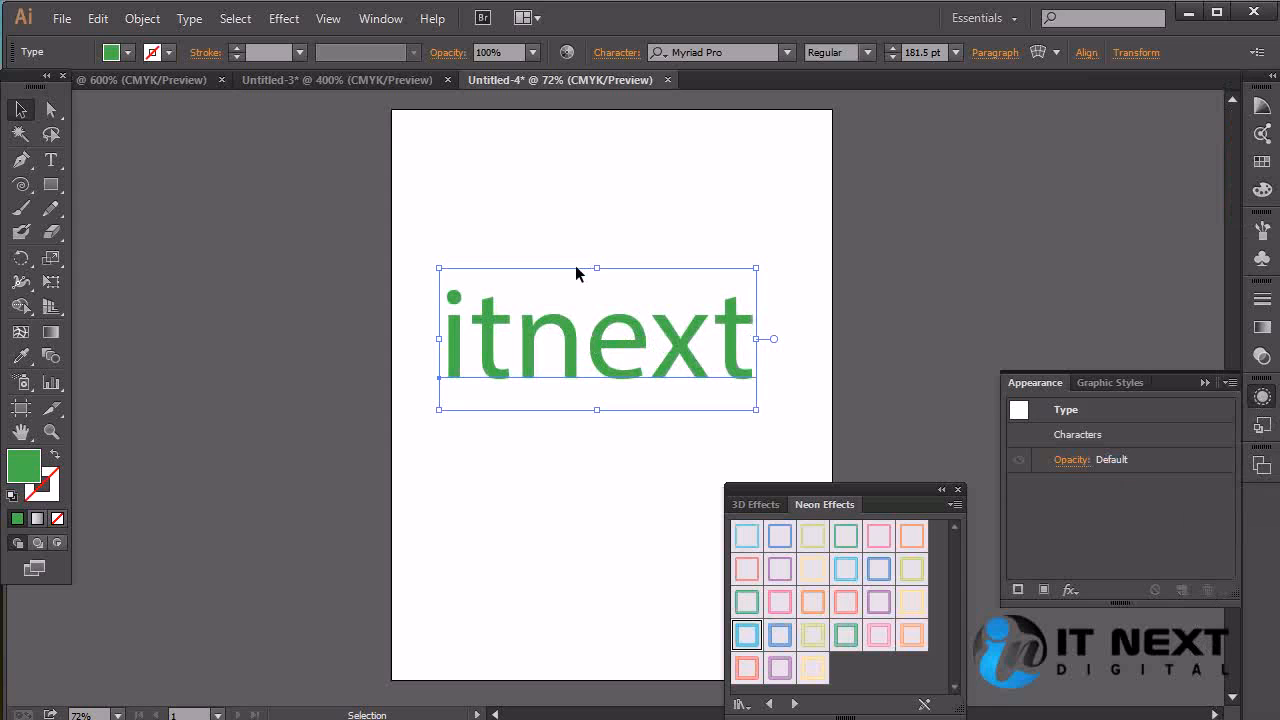
- Add a new stroke to the "itnext" text and color it magenta after trying yellow and green
{"action": "left_click", "coordinate": [1018, 589]}
{"action": "left_click", "coordinate": [1121, 437]}
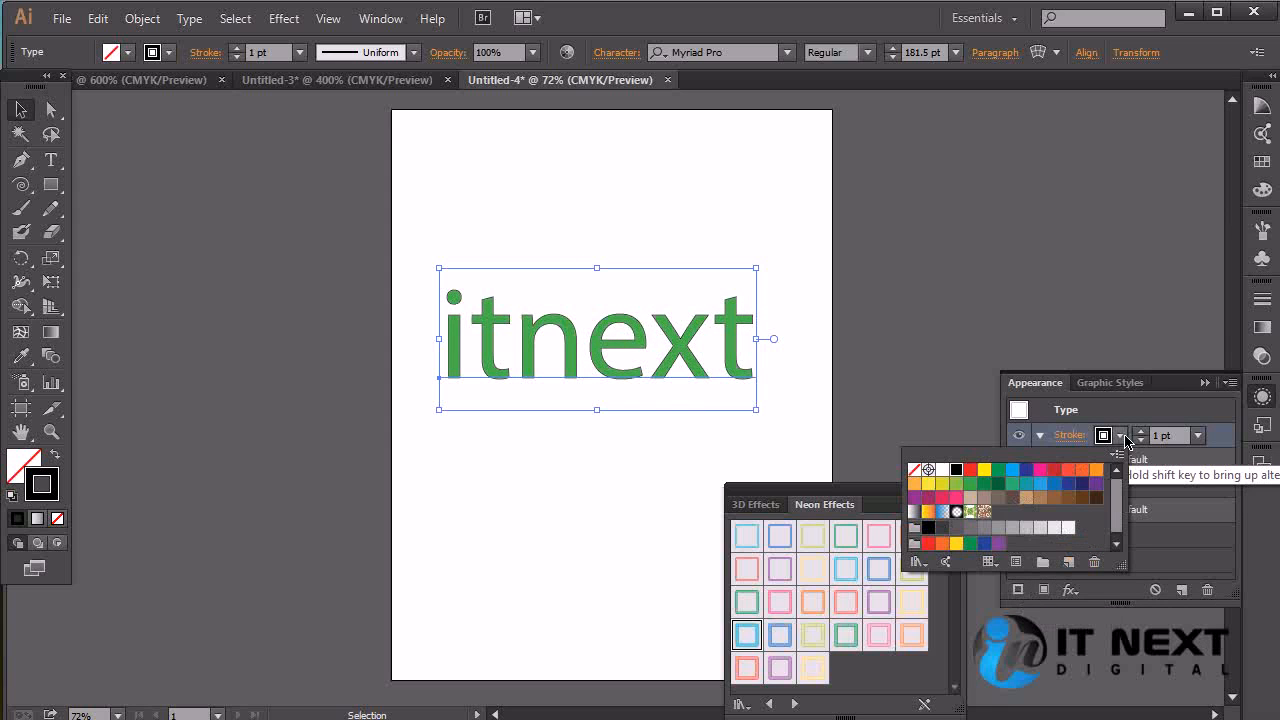
{"action": "left_click", "coordinate": [984, 470]}
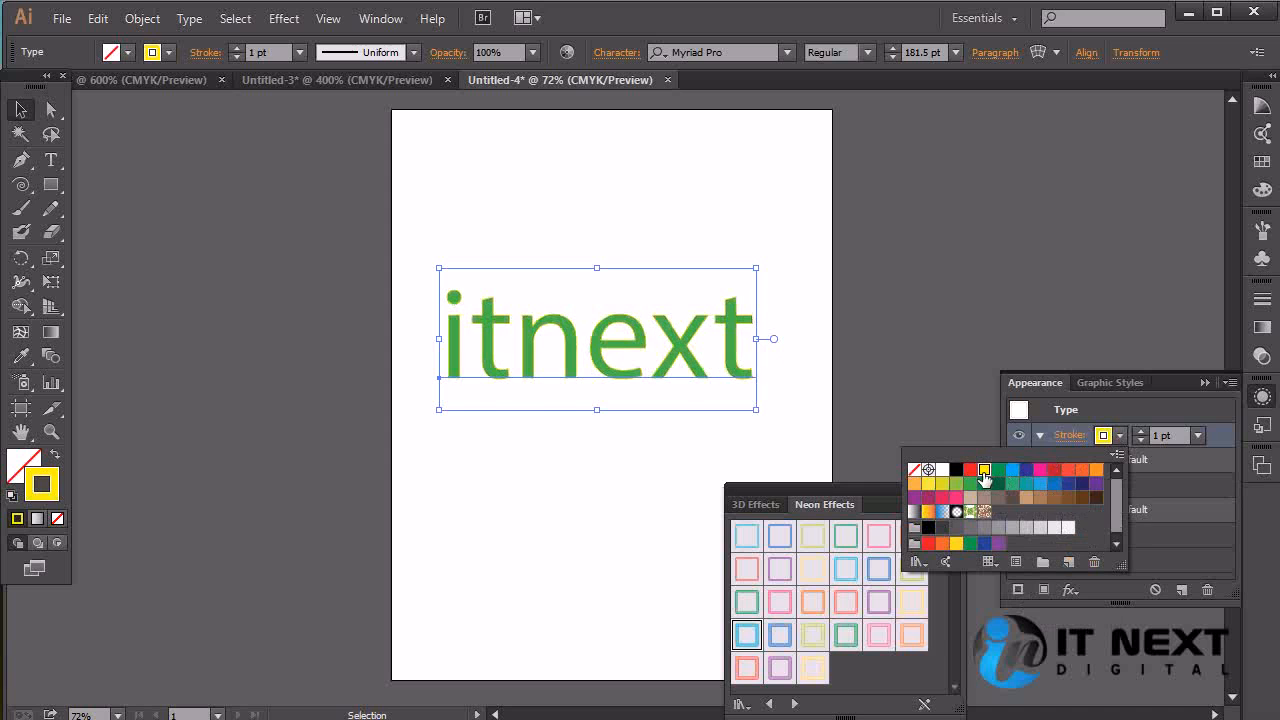
{"action": "left_click", "coordinate": [998, 470]}
{"action": "left_click", "coordinate": [1040, 471]}
- Set the weight of the text's magenta stroke to 5 pt
{"action": "left_click", "coordinate": [1199, 438]}
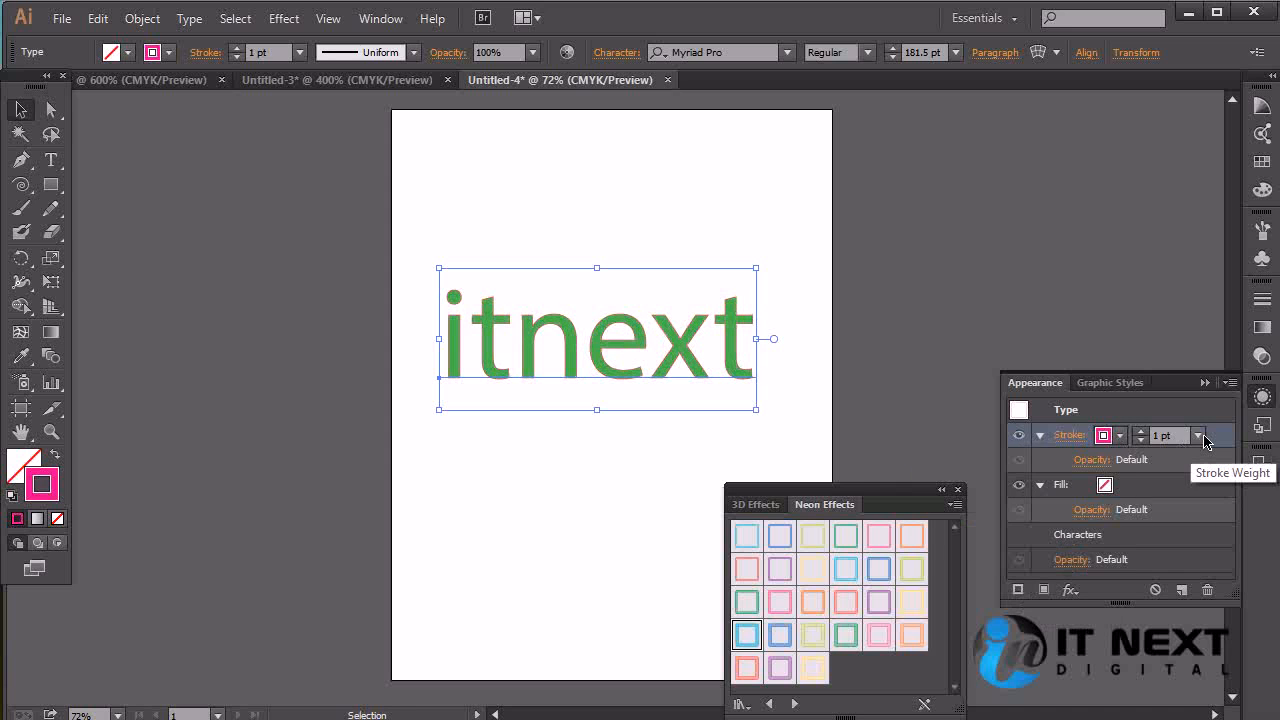
{"action": "left_click", "coordinate": [1201, 439]}
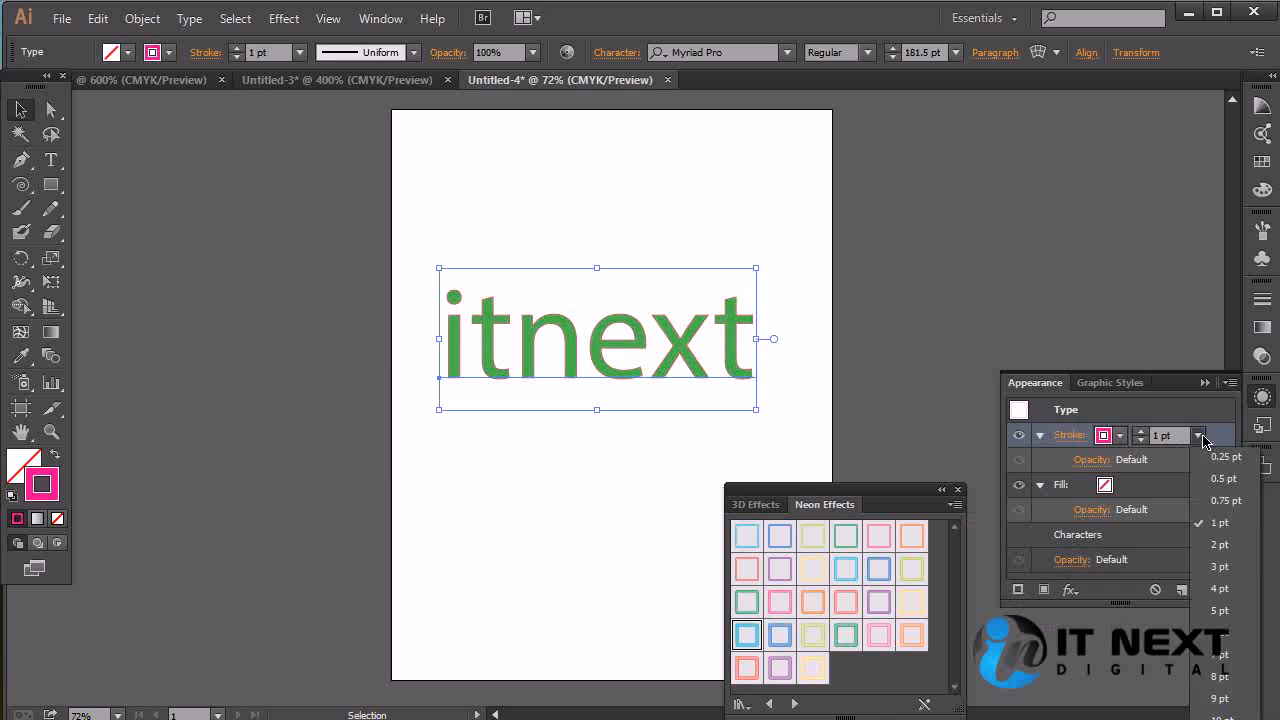
{"action": "left_click", "coordinate": [1221, 610]}
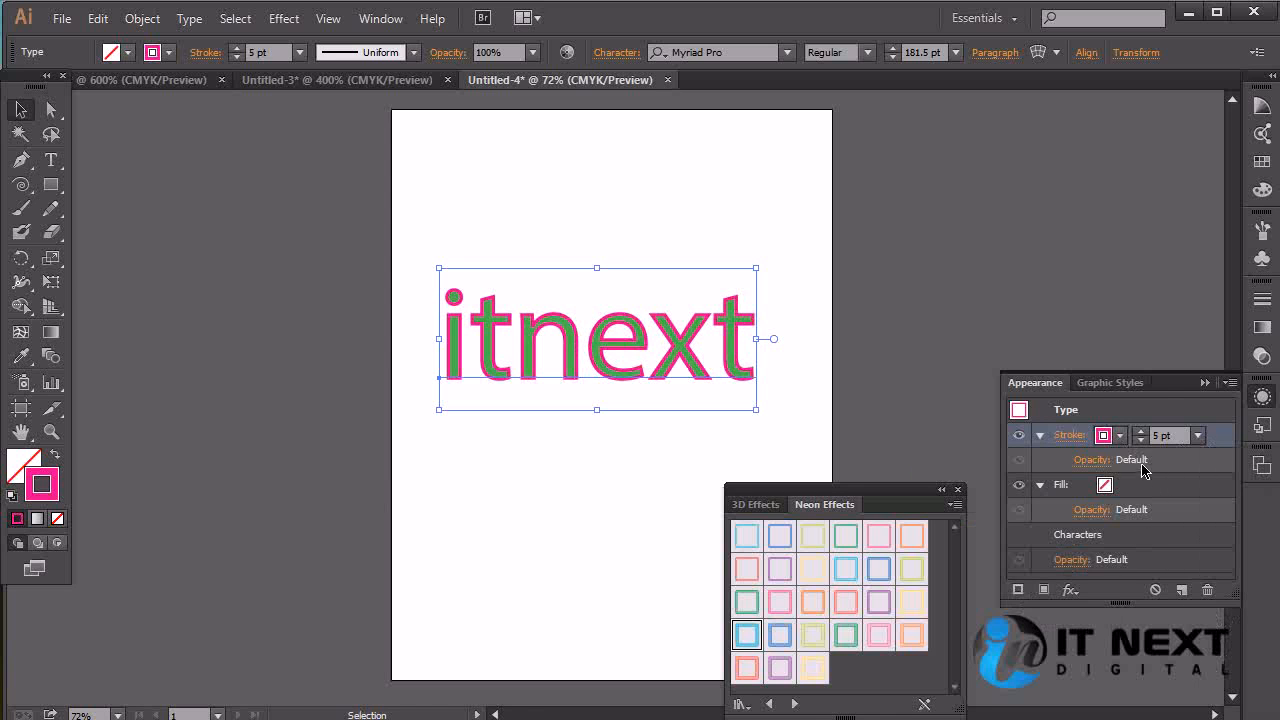
- Recolor the text's stroke, trying the purple and blue swatches before settling on orange
{"action": "left_click", "coordinate": [1120, 435]}
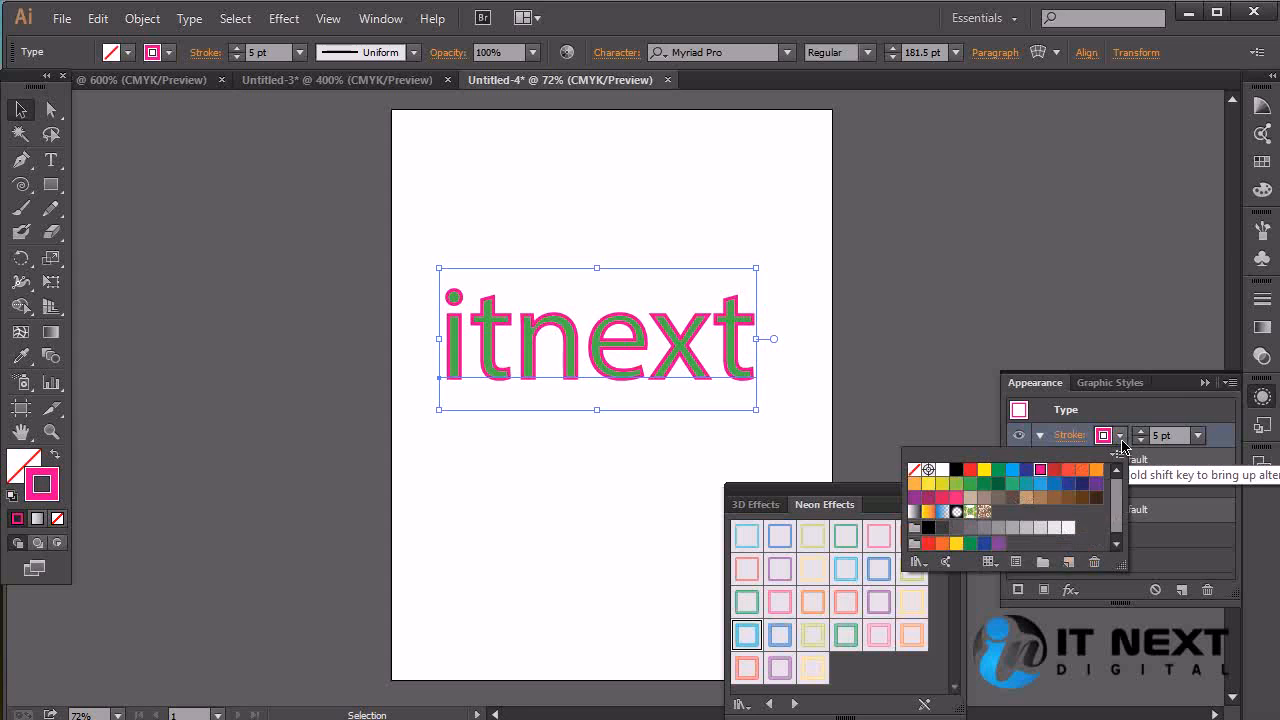
{"action": "left_click", "coordinate": [1084, 485]}
{"action": "left_click", "coordinate": [1042, 485]}
{"action": "left_click", "coordinate": [1098, 470]}
{"action": "left_click", "coordinate": [1098, 470]}
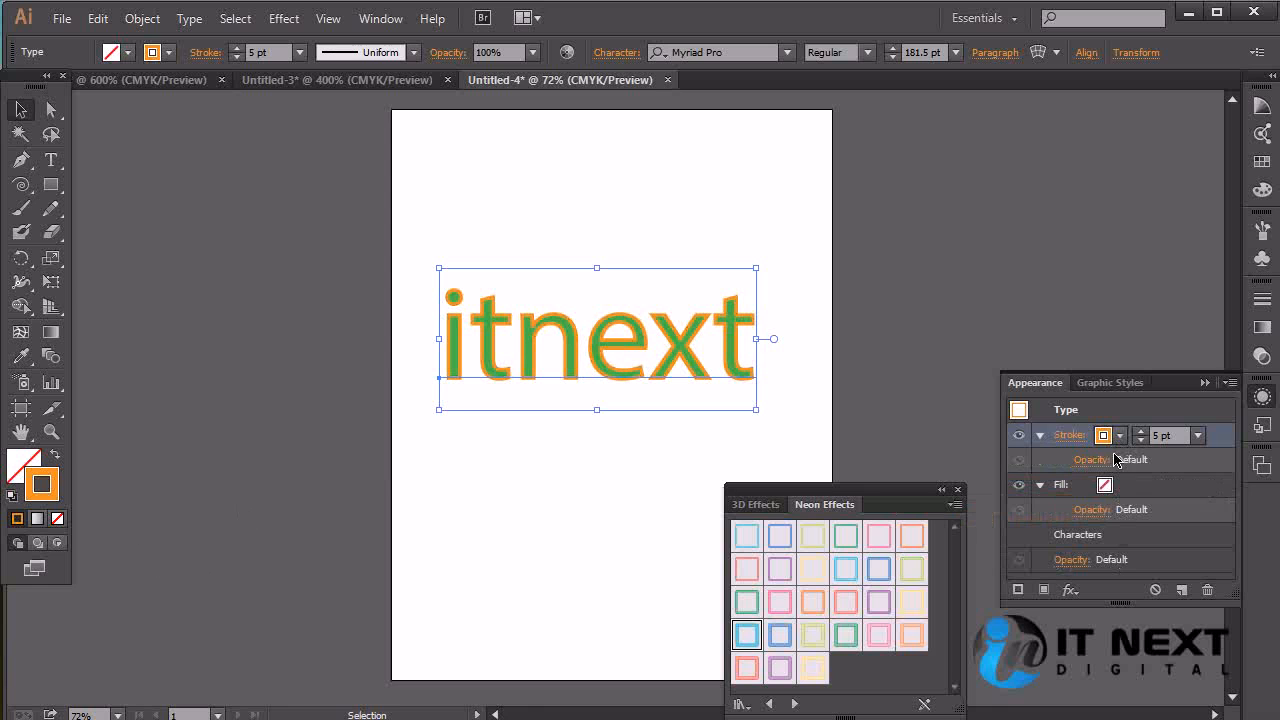
- Enter text editing in "itnext" and try to change its fill to a light orange, limiting the choice to web colors
{"action": "left_click", "coordinate": [635, 411]}
{"action": "left_click", "coordinate": [631, 379]}
{"action": "double_click", "coordinate": [629, 370]}
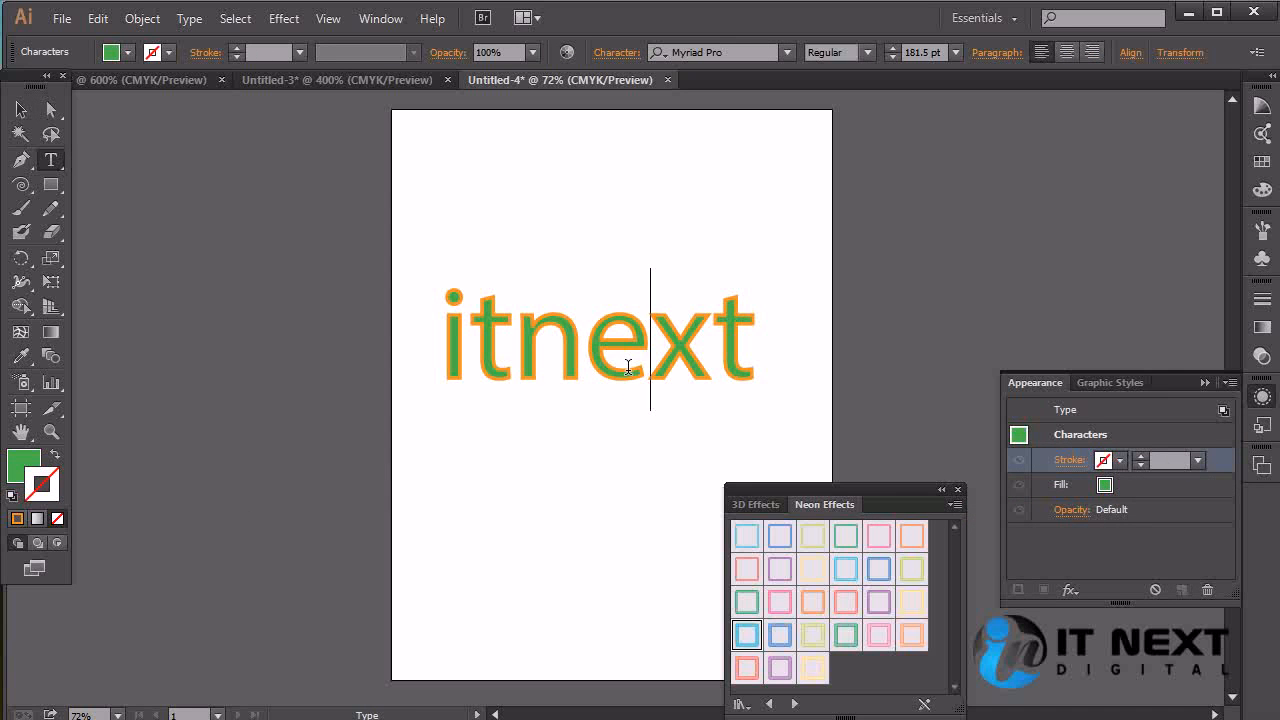
{"action": "double_click", "coordinate": [22, 462]}
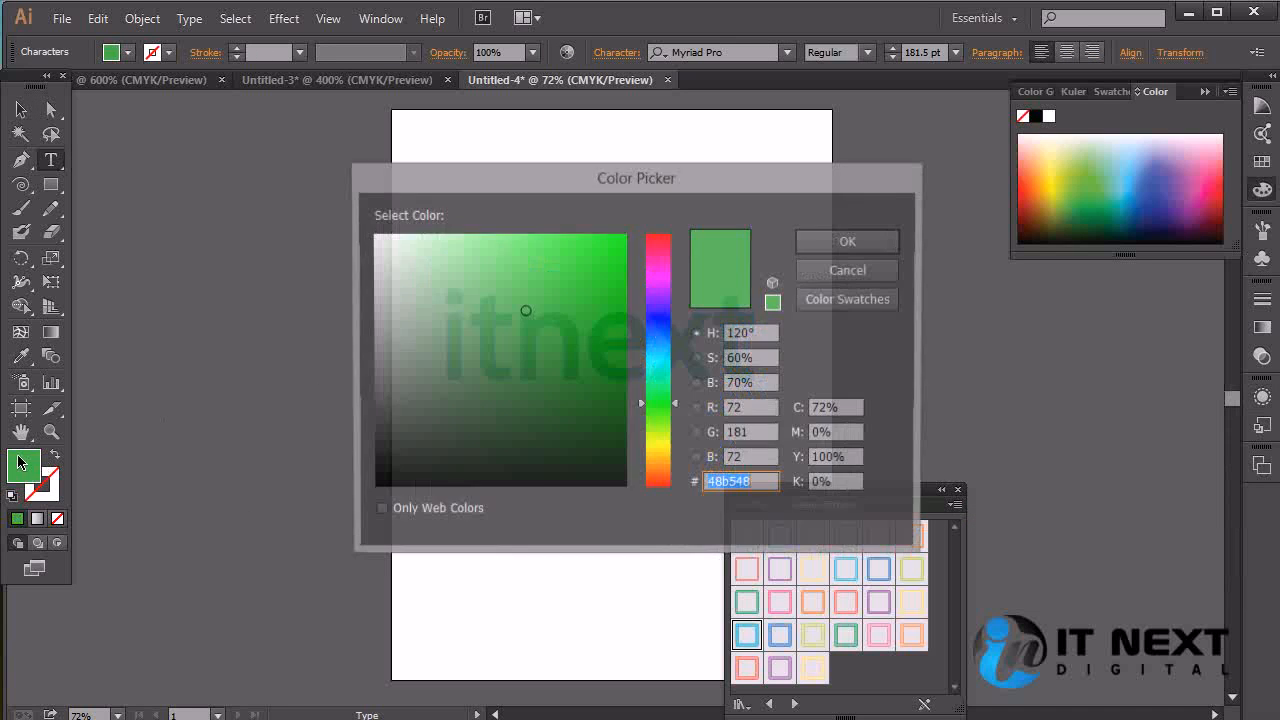
{"action": "left_click", "coordinate": [656, 450]}
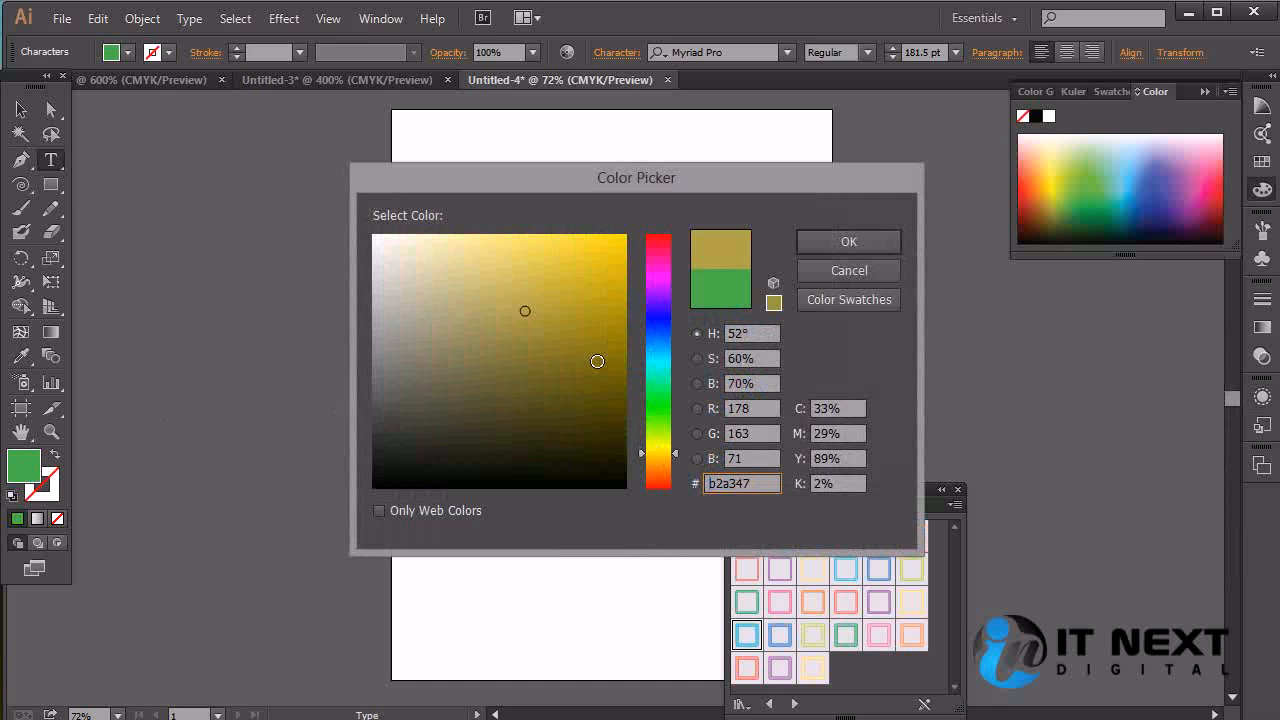
{"action": "left_click", "coordinate": [436, 512]}
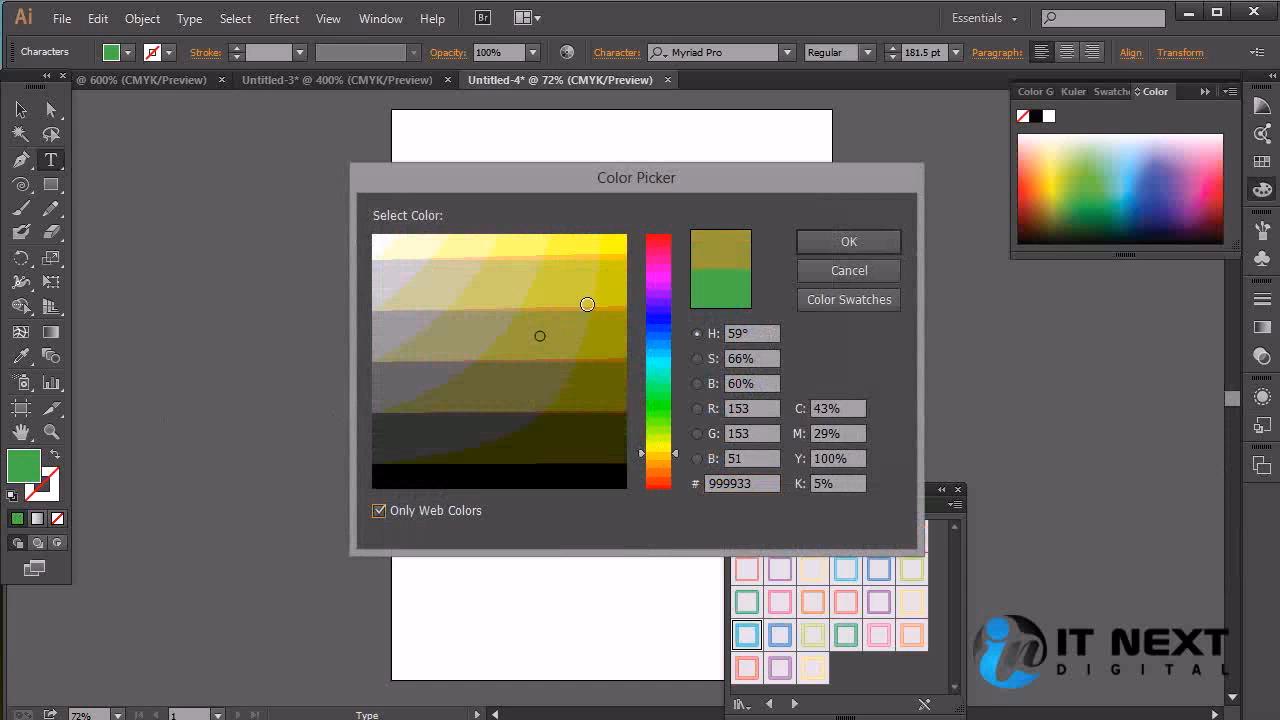
{"action": "left_click", "coordinate": [664, 468]}
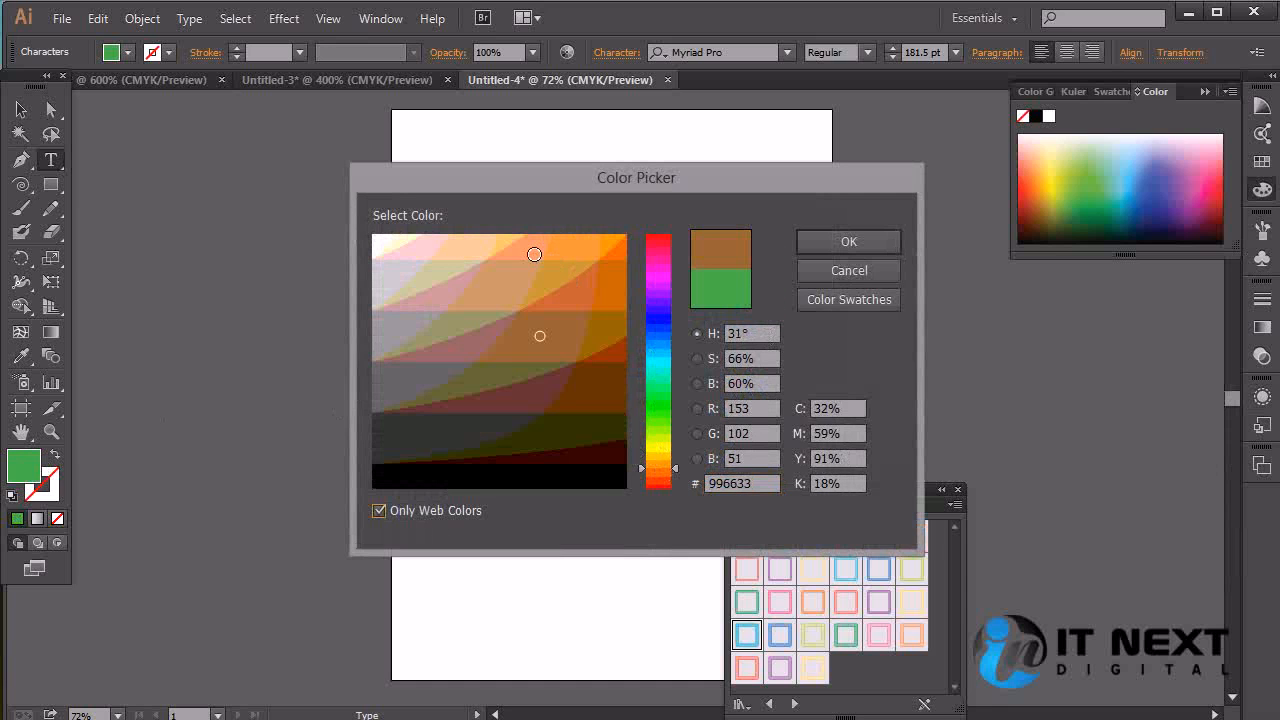
{"action": "left_click", "coordinate": [519, 250]}
{"action": "left_click", "coordinate": [880, 243]}
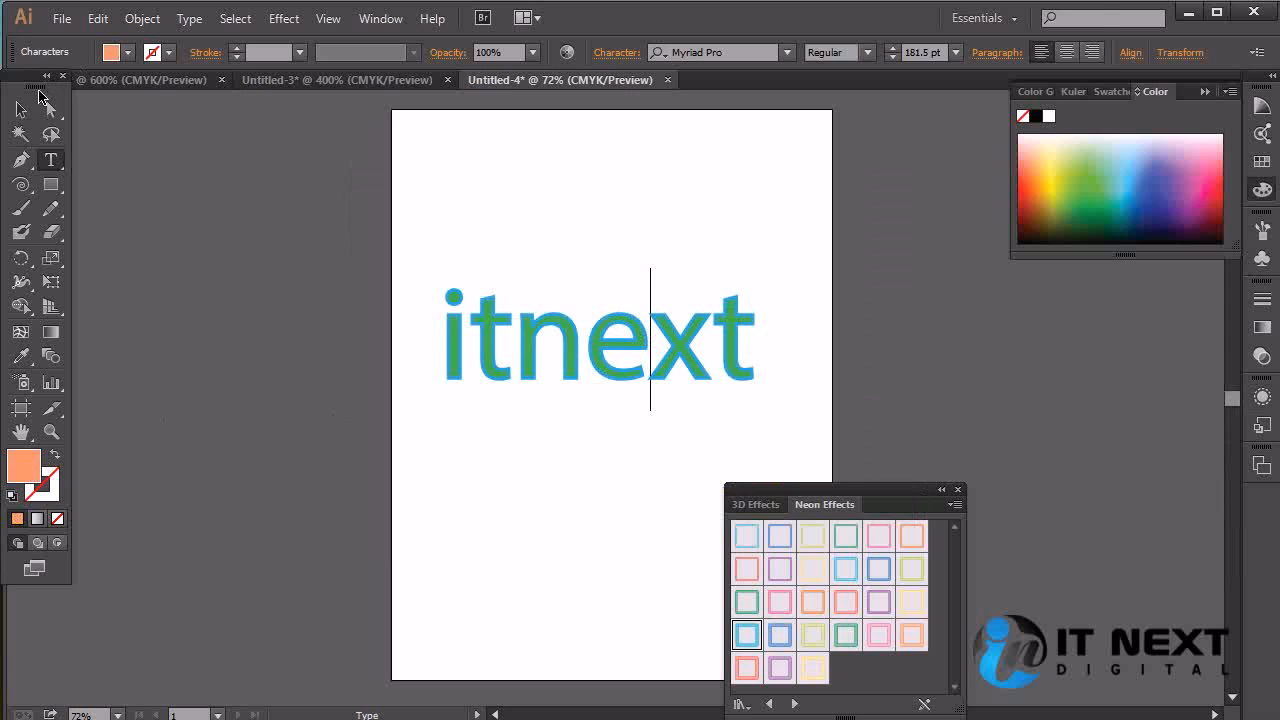
- Select the "itnext" text object and set its fill to orange (C=0 M=50 Y=100 K=0) after trying a redder orange
{"action": "left_click", "coordinate": [21, 109]}
{"action": "left_click", "coordinate": [840, 330]}
{"action": "left_click", "coordinate": [665, 358]}
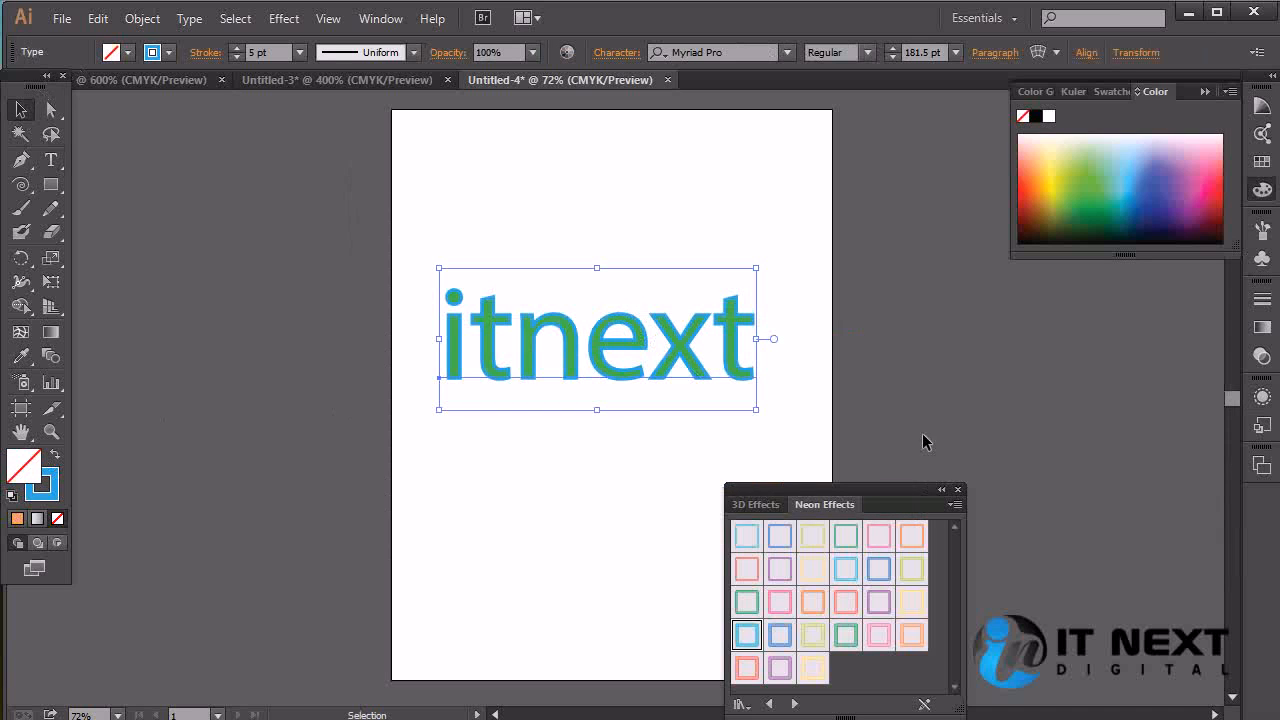
{"action": "left_click", "coordinate": [1262, 397]}
{"action": "left_click", "coordinate": [1147, 486]}
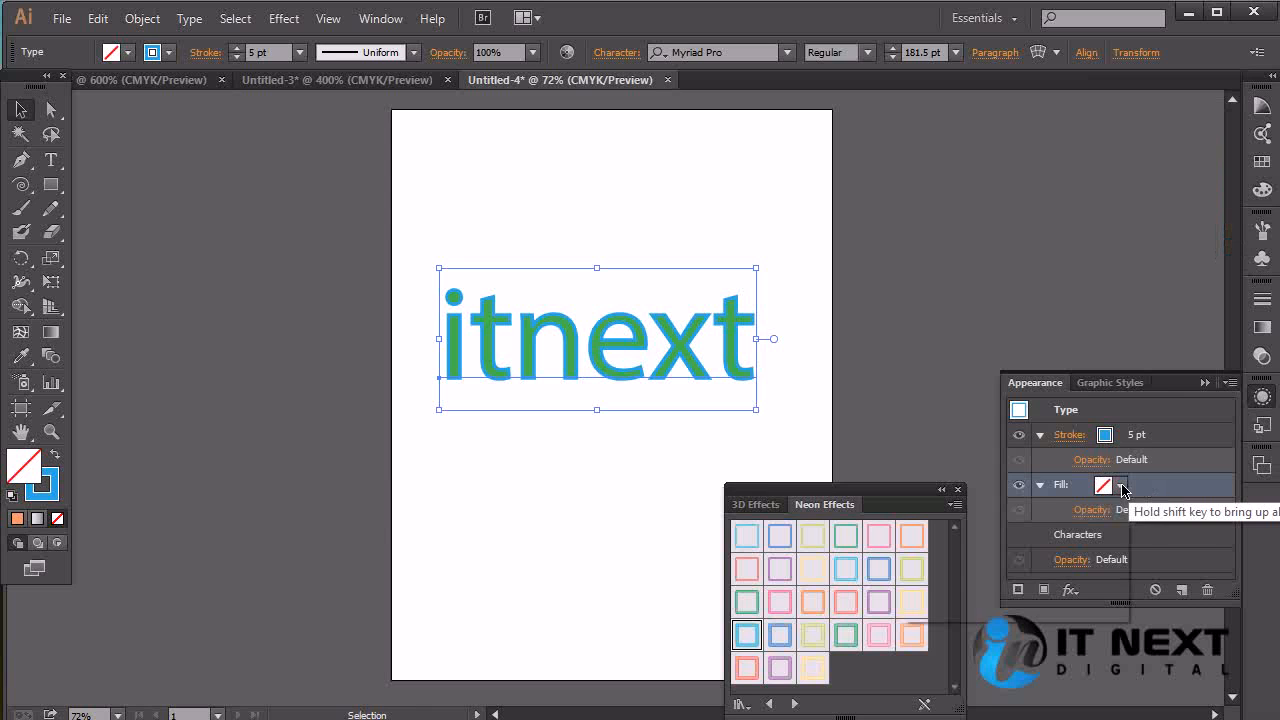
{"action": "left_click", "coordinate": [1120, 485]}
{"action": "left_click", "coordinate": [1082, 521]}
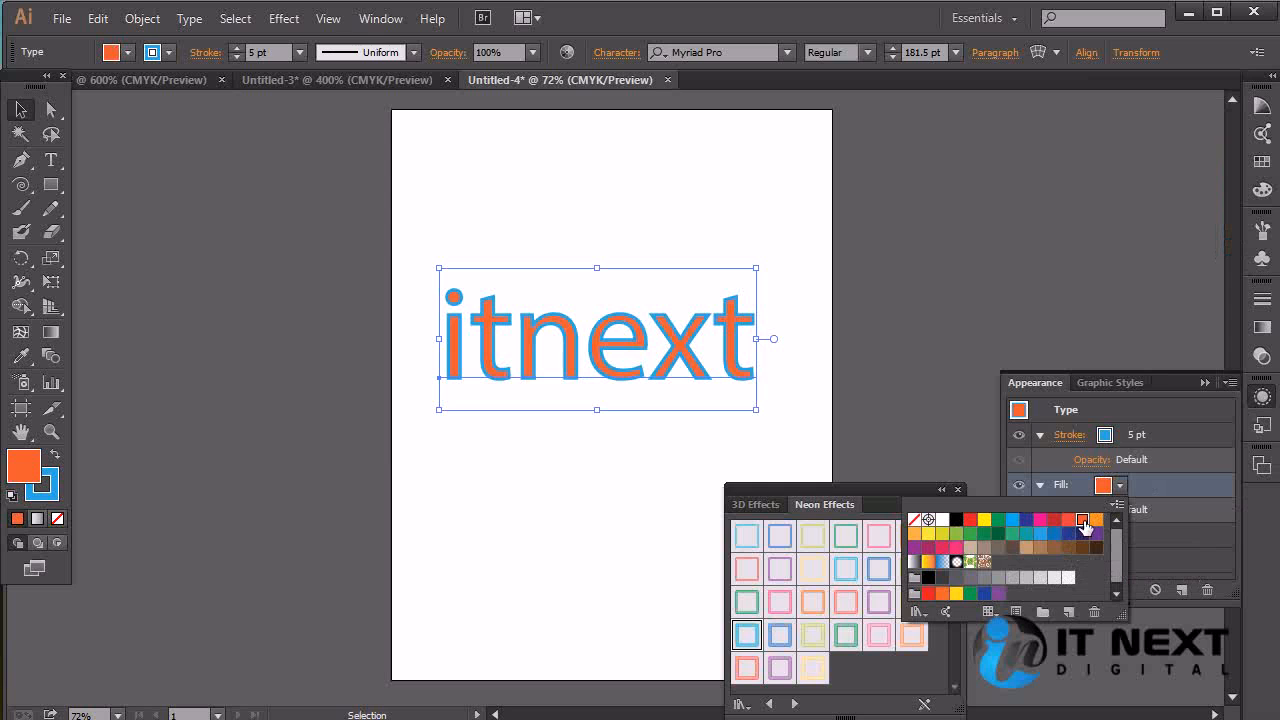
{"action": "left_click", "coordinate": [1096, 520]}
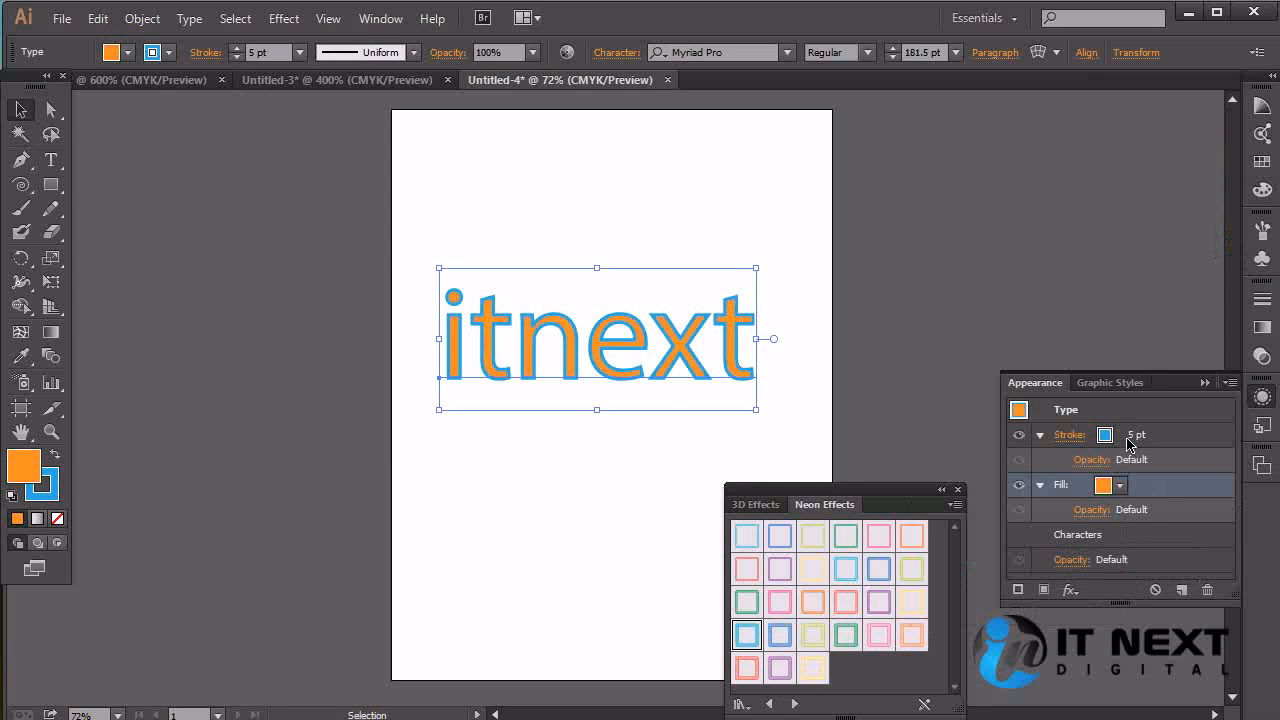
- Add a second stroke to the text's appearance and set the upper stroke's weight to 3 pt
{"action": "left_click", "coordinate": [1018, 589]}
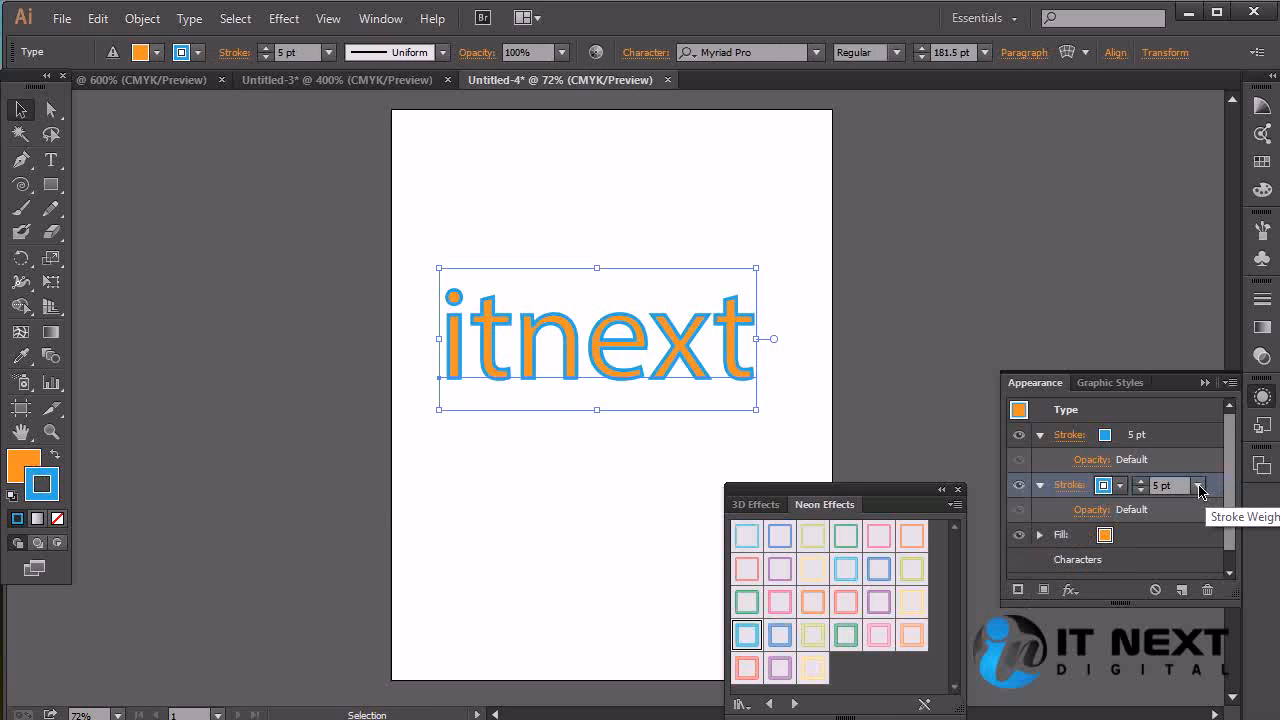
{"action": "left_click", "coordinate": [1204, 432]}
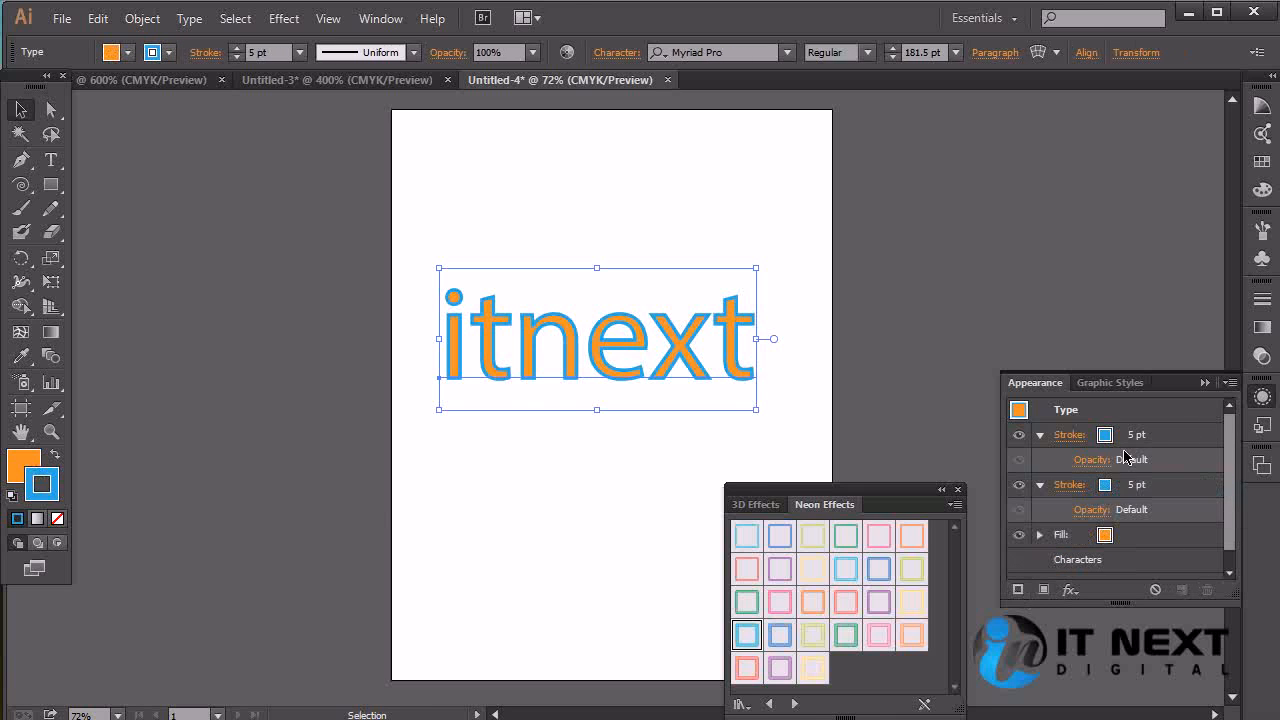
{"action": "left_click", "coordinate": [1170, 440]}
{"action": "left_click", "coordinate": [1197, 435]}
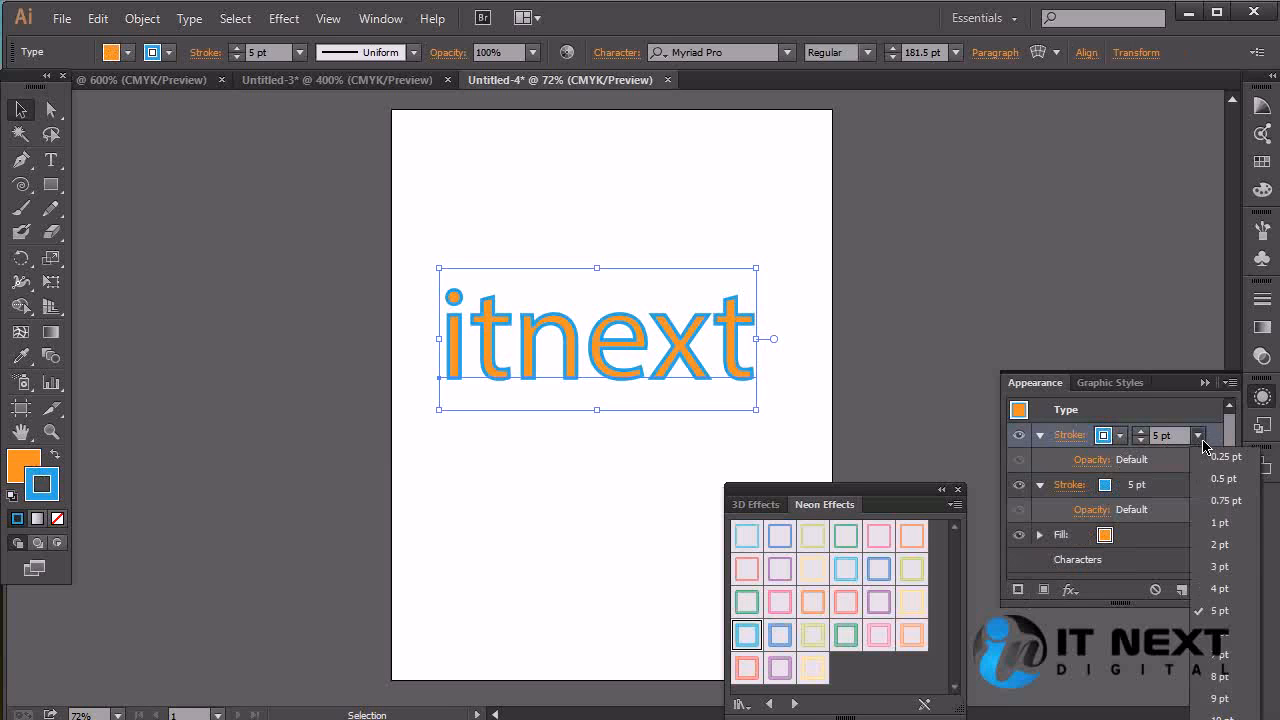
{"action": "left_click", "coordinate": [1220, 566]}
- Color the upper stroke CMYK Green after trying orange, magenta, blue and yellow, and set its weight to 2 pt
{"action": "left_click", "coordinate": [1119, 437]}
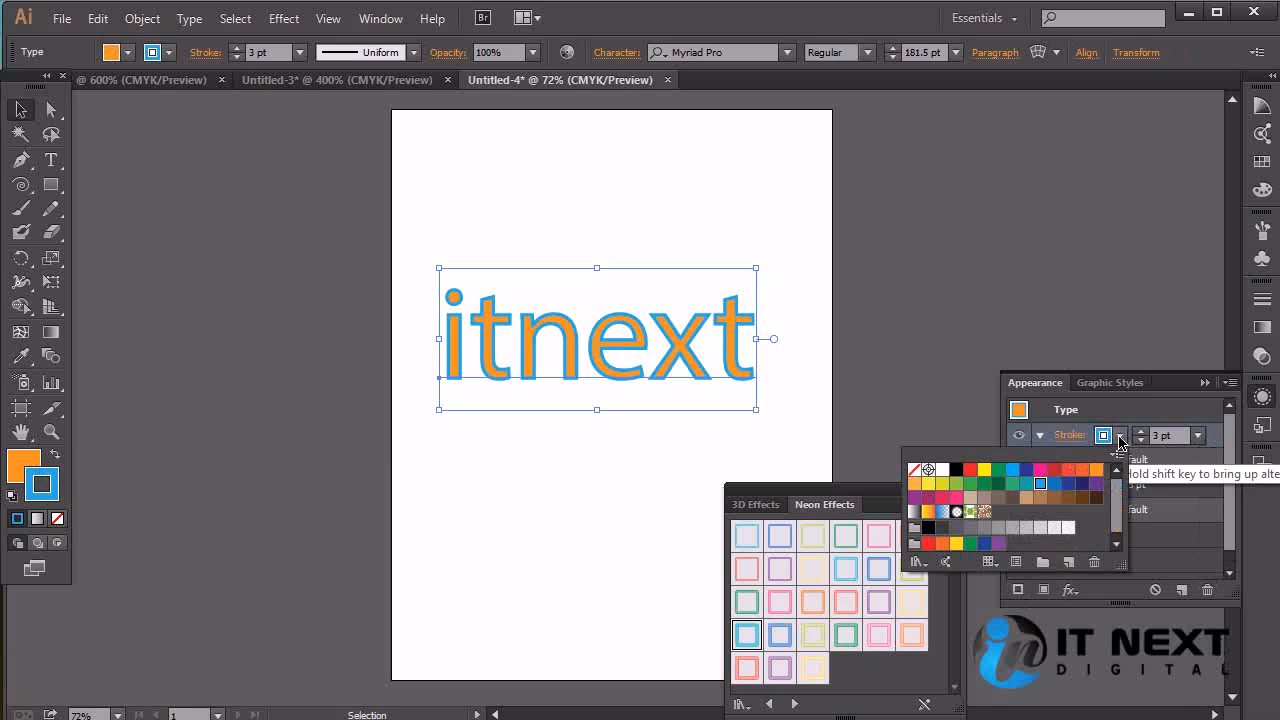
{"action": "left_click", "coordinate": [1096, 469]}
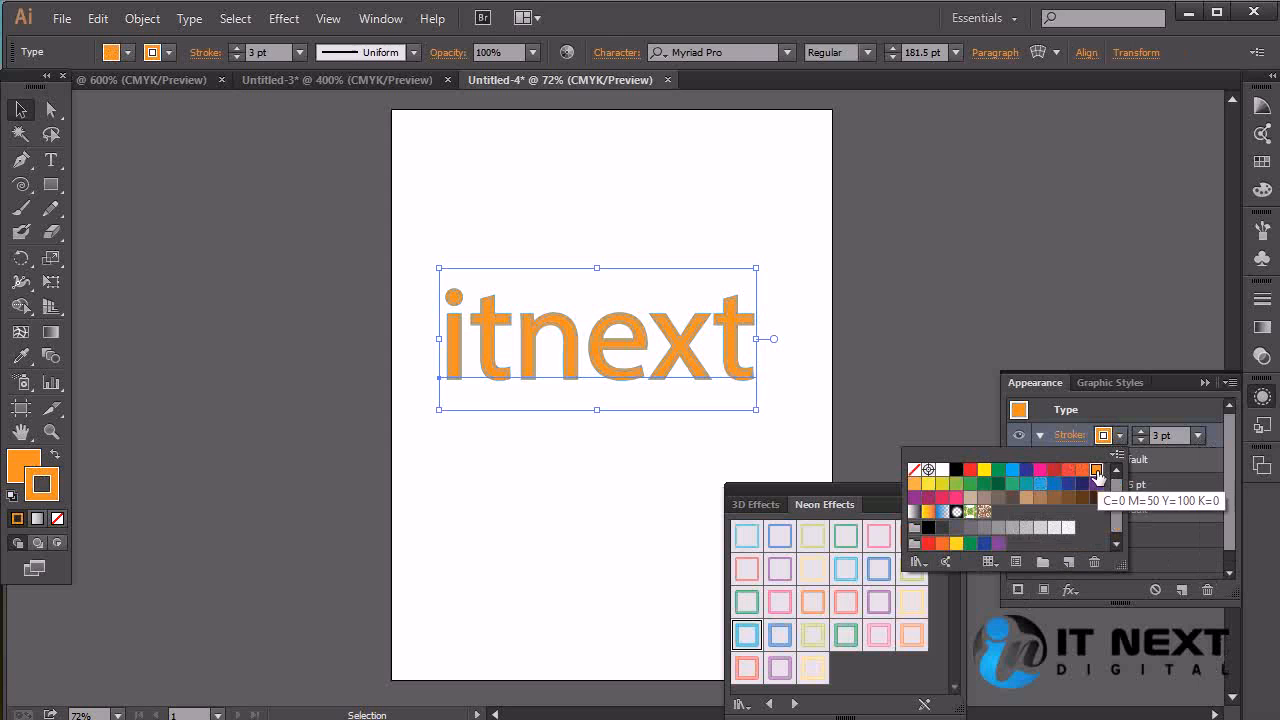
{"action": "left_click", "coordinate": [1040, 470]}
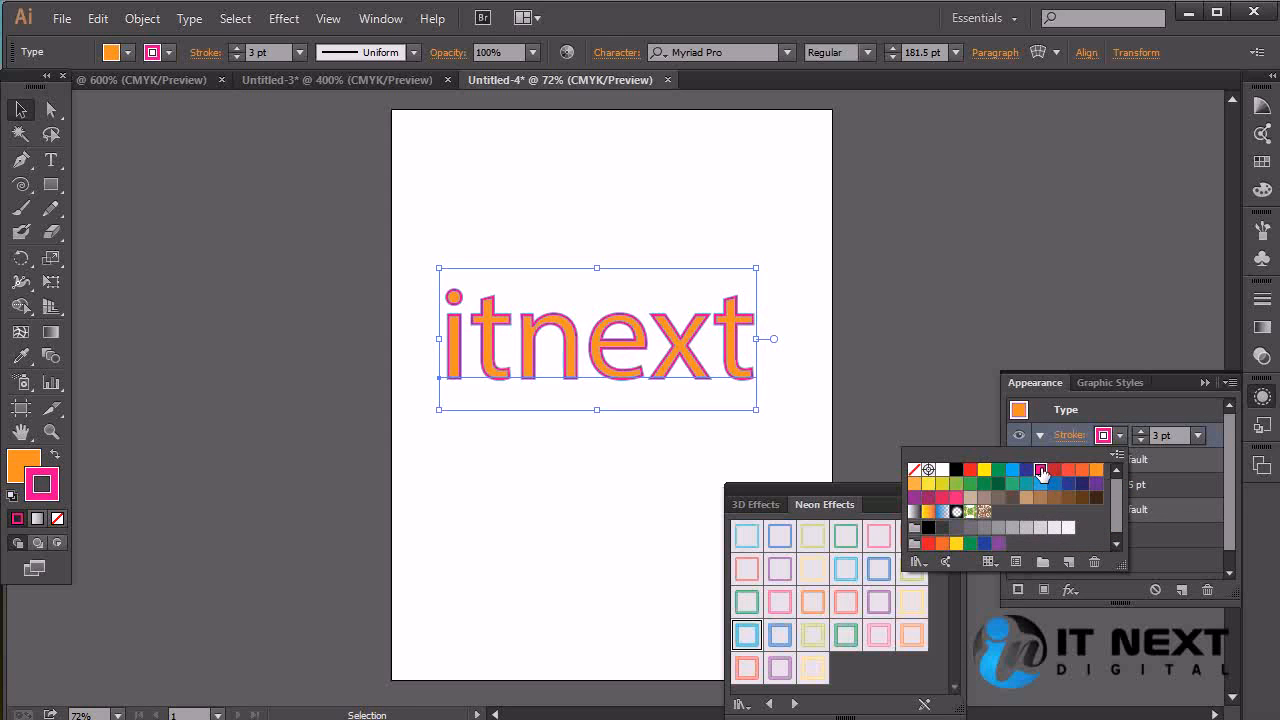
{"action": "left_click", "coordinate": [1012, 470]}
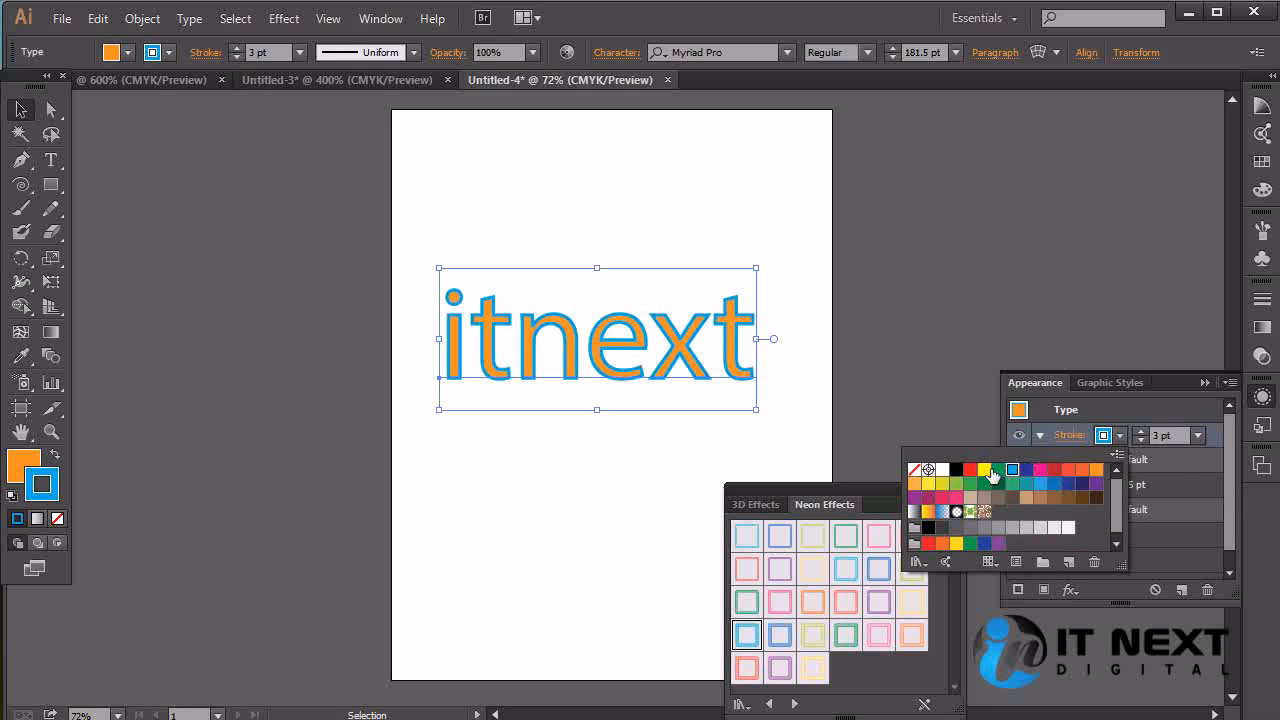
{"action": "left_click", "coordinate": [985, 470]}
{"action": "left_click", "coordinate": [998, 470]}
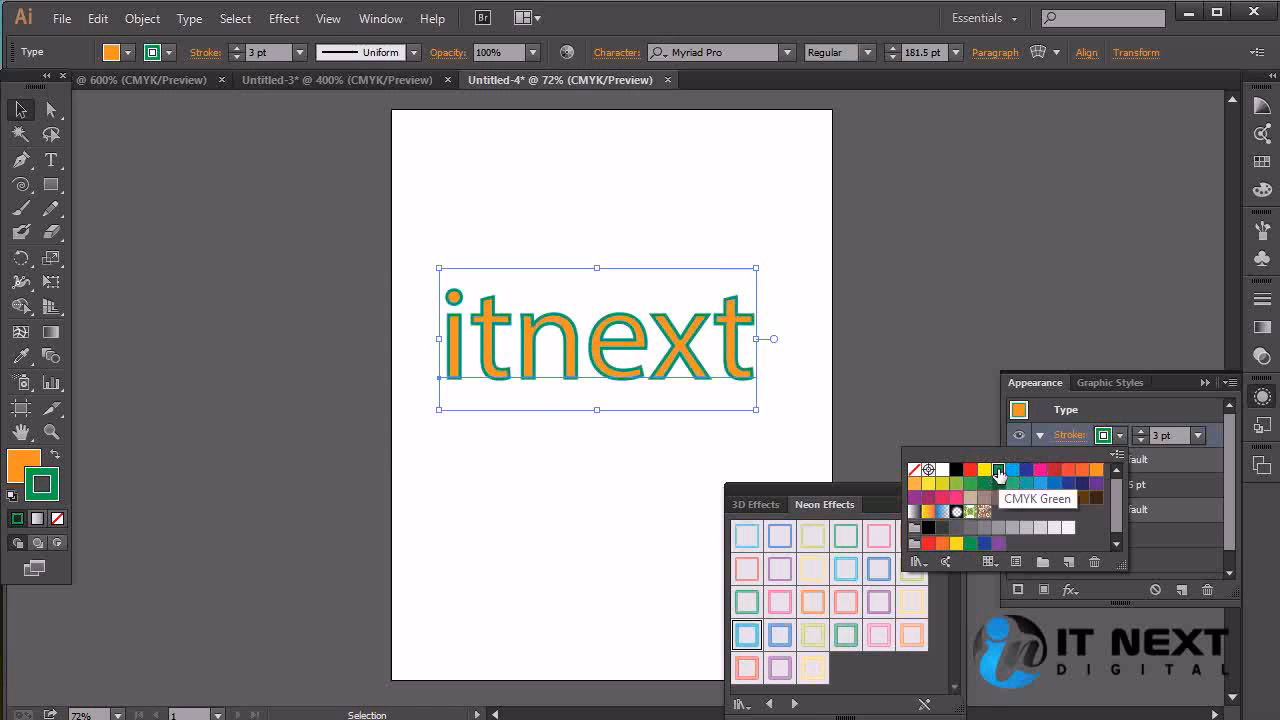
{"action": "left_click", "coordinate": [1200, 441]}
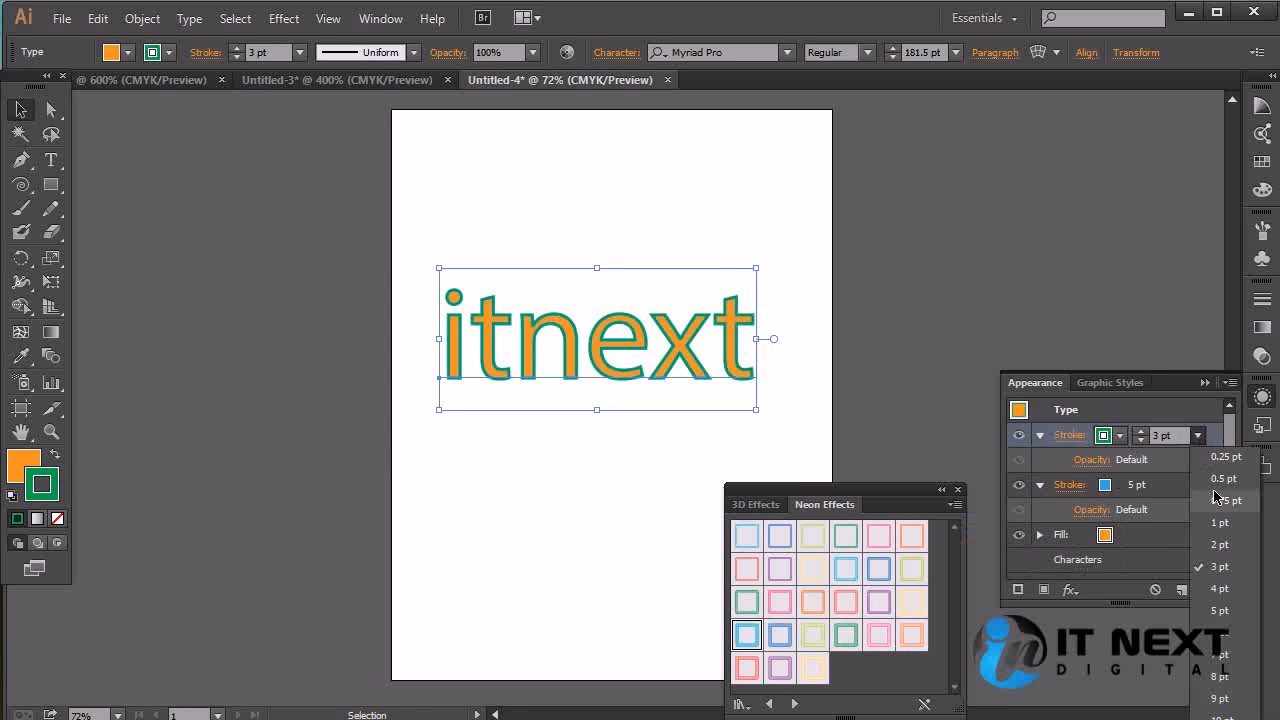
{"action": "left_click", "coordinate": [1226, 542]}
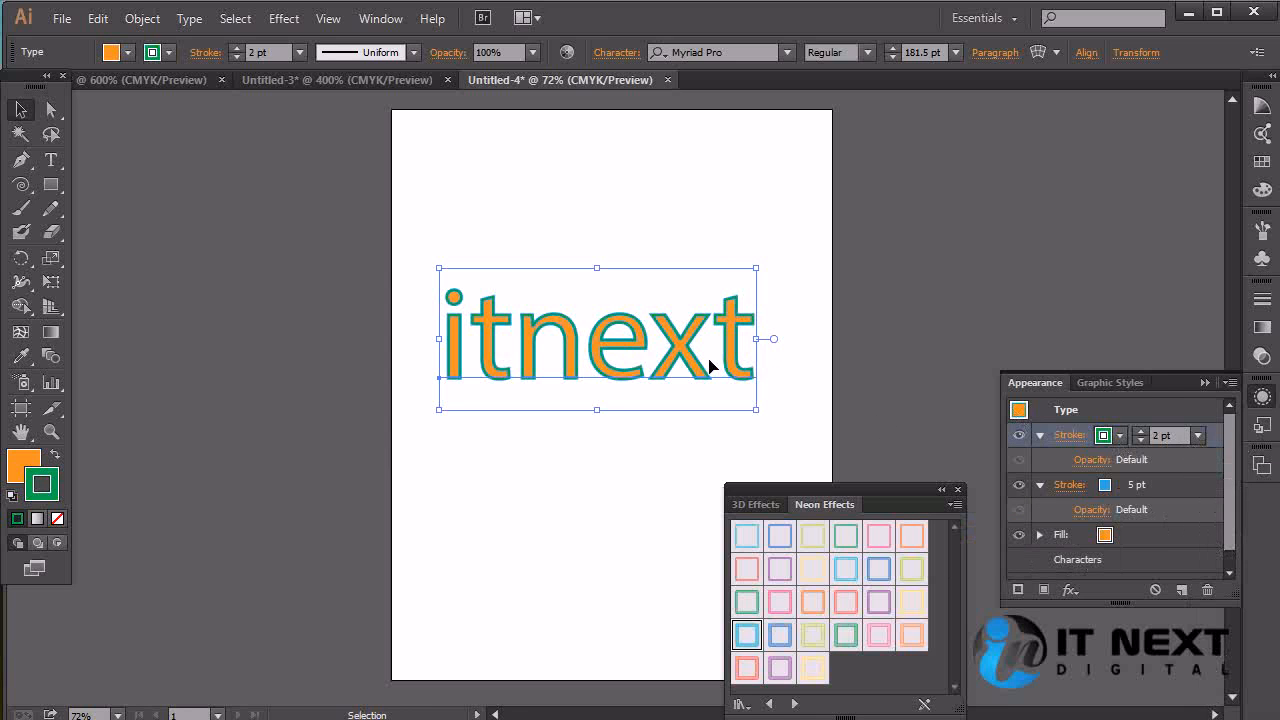
- Hide the upper stroke, recolor it yellow after trying light gray, and turn its visibility back on
{"action": "left_click", "coordinate": [1020, 437]}
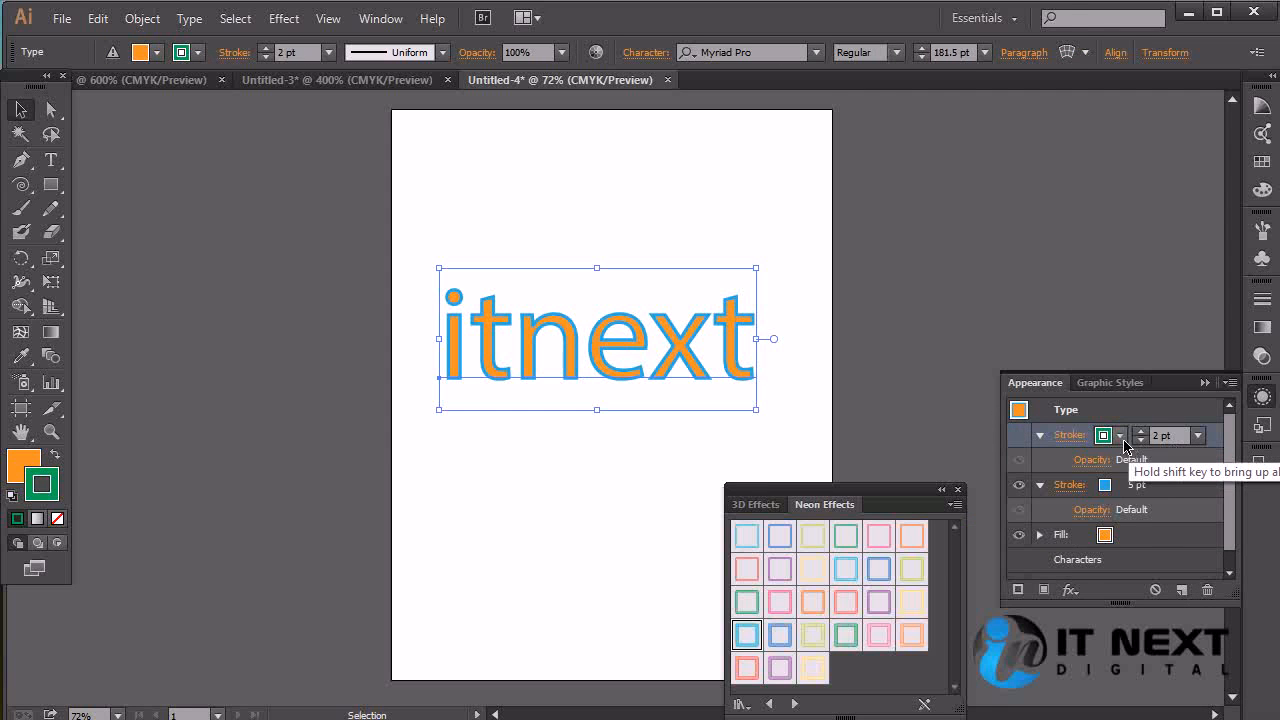
{"action": "left_click", "coordinate": [1118, 436]}
{"action": "left_click", "coordinate": [1068, 528]}
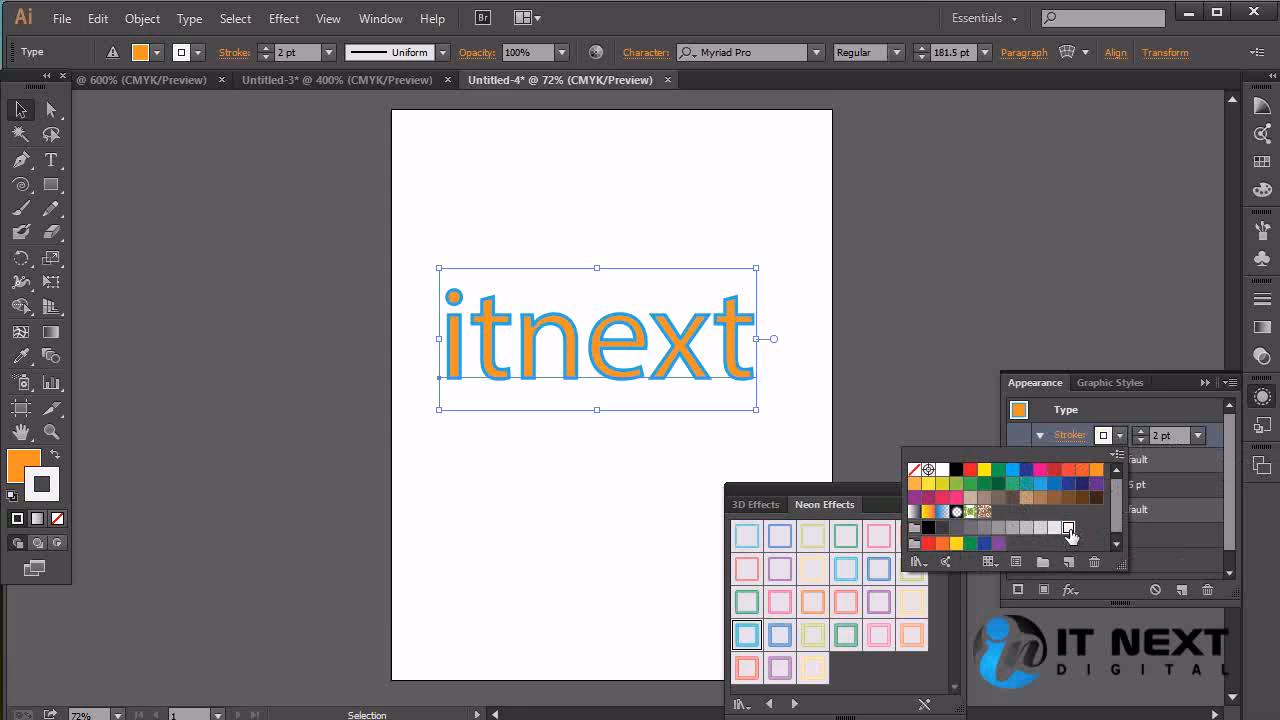
{"action": "left_click", "coordinate": [957, 484]}
{"action": "left_click", "coordinate": [953, 544]}
{"action": "key", "text": "ctrl+1"}
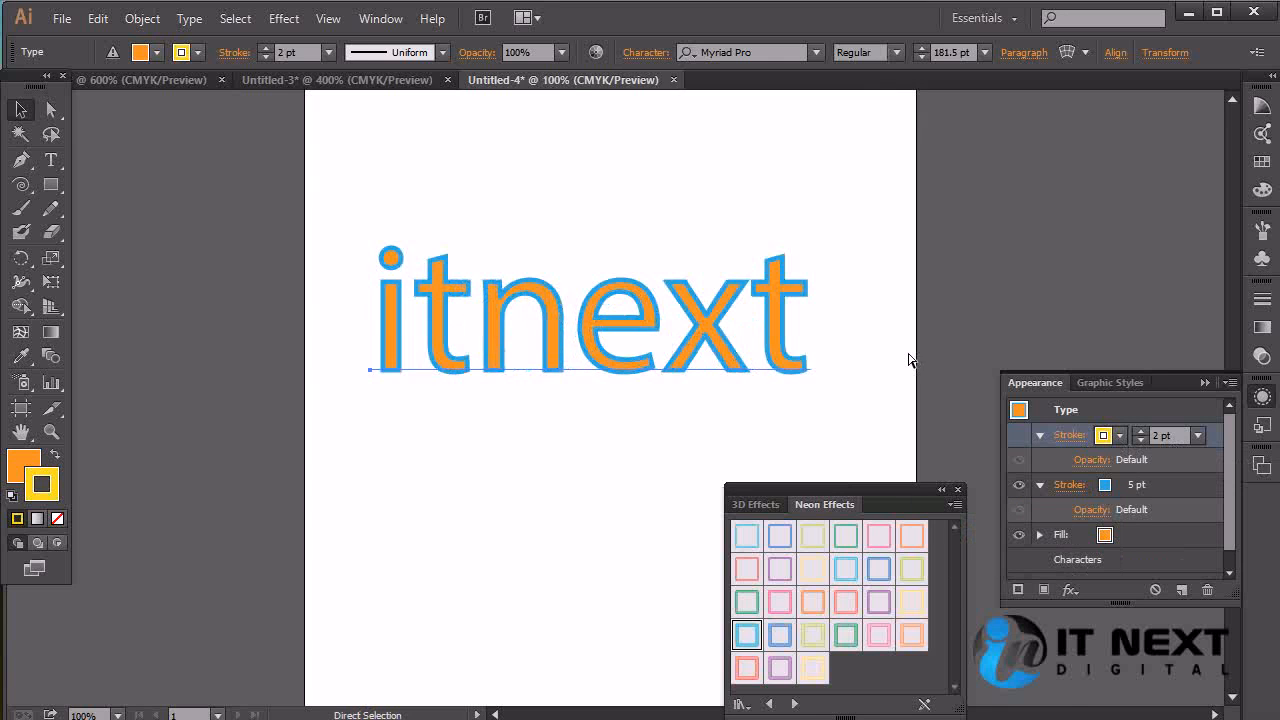
{"action": "key", "text": "ctrl+equal"}
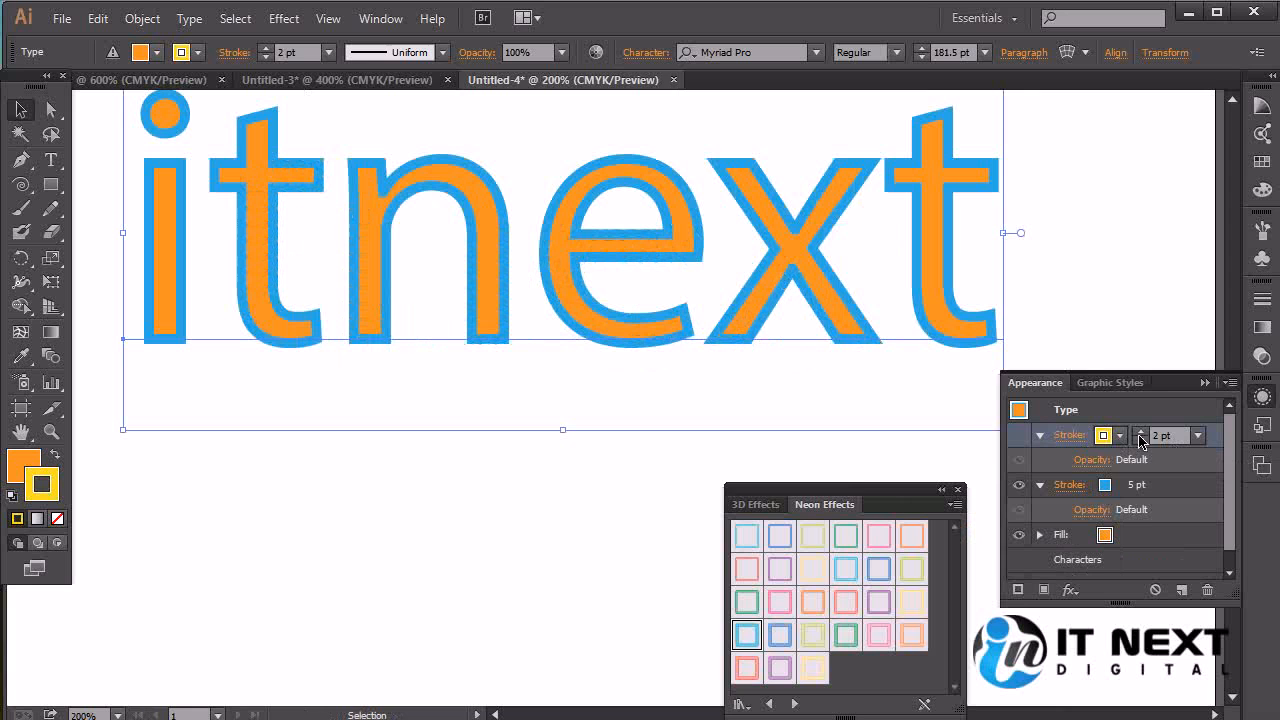
{"action": "left_click", "coordinate": [1018, 437]}
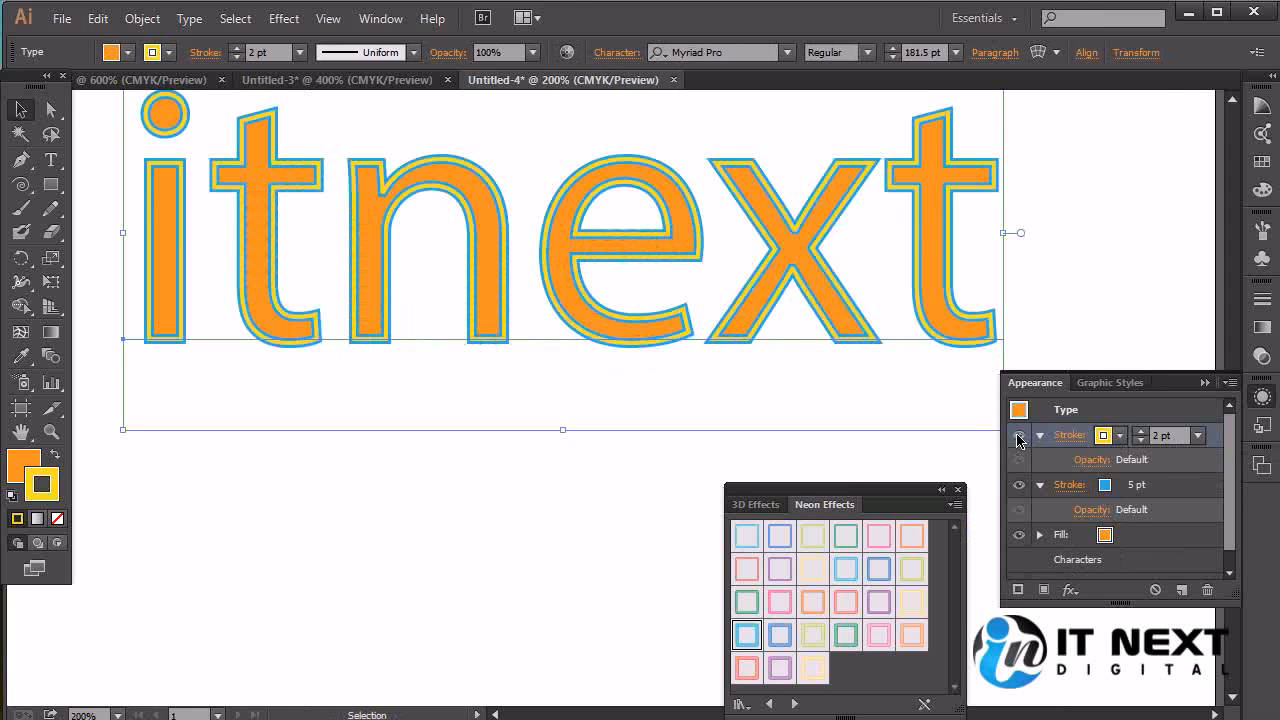
{"action": "key", "text": "ctrl+minus"}
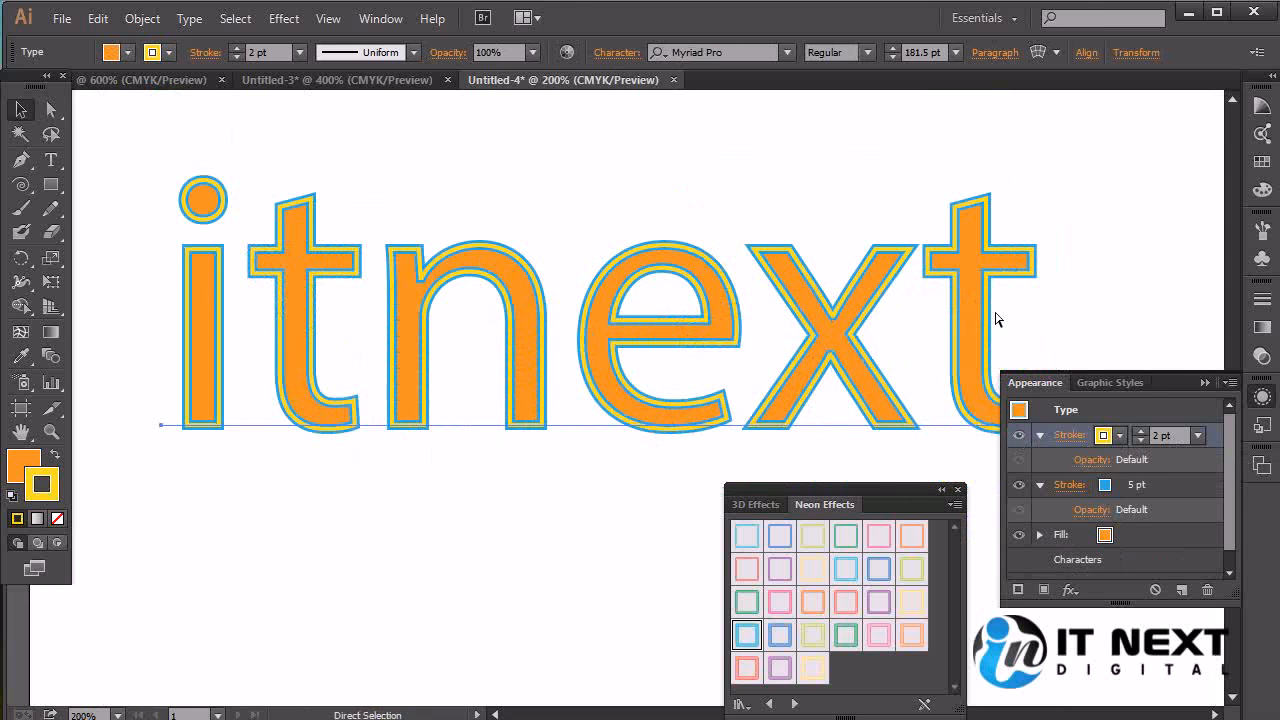
{"action": "left_click", "coordinate": [1056, 317]}
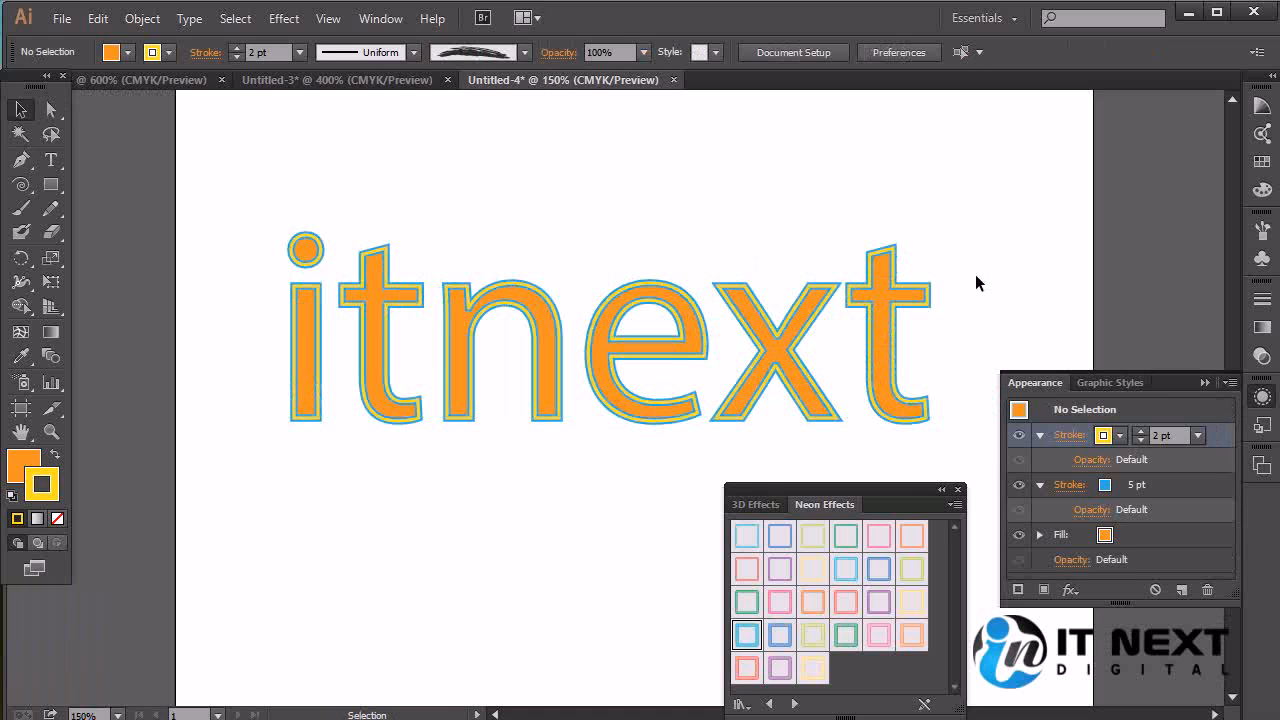
- Close the Neon Effects library and save the "itnext" text's appearance as a new graphic style
{"action": "left_click", "coordinate": [323, 417]}
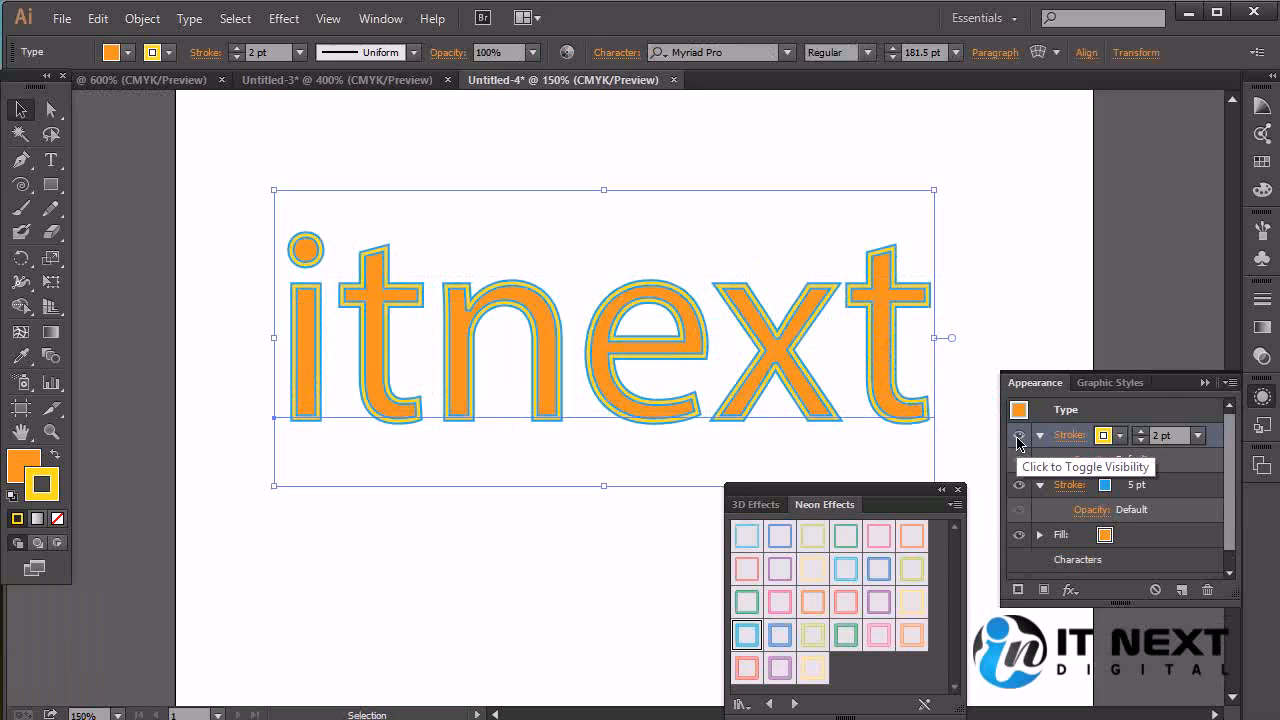
{"action": "left_click", "coordinate": [958, 489]}
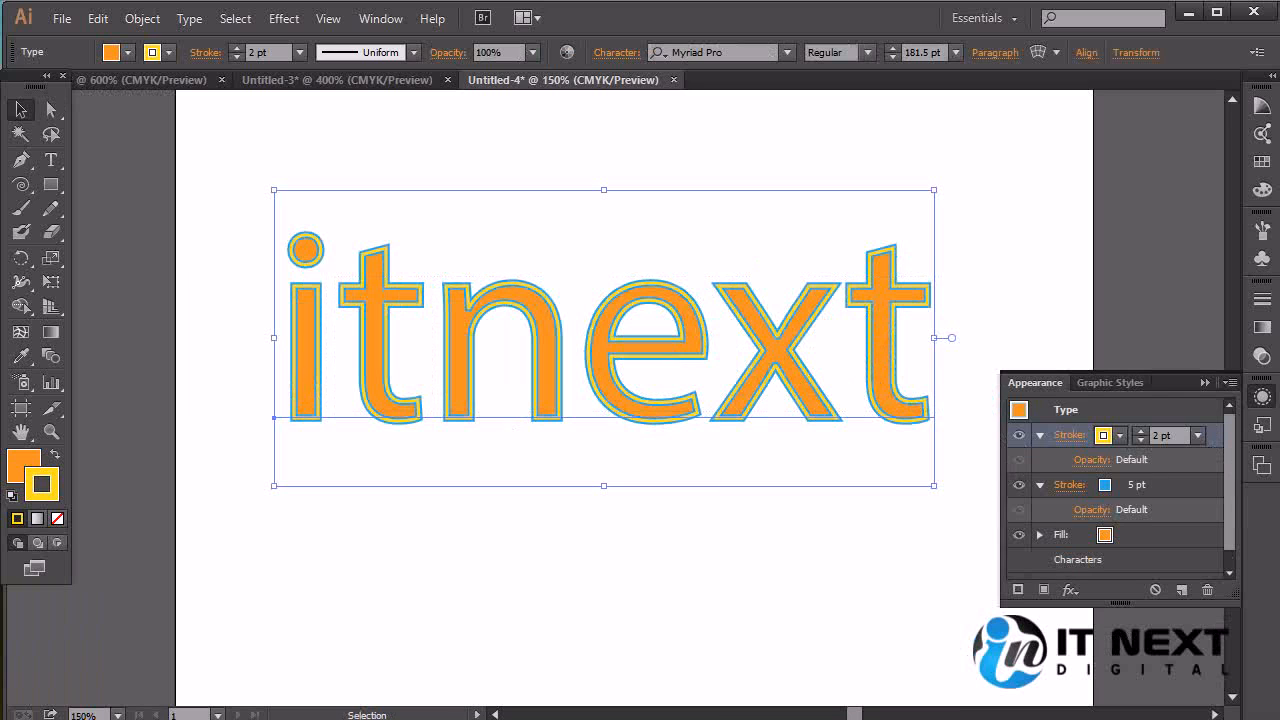
{"action": "left_click", "coordinate": [1262, 426]}
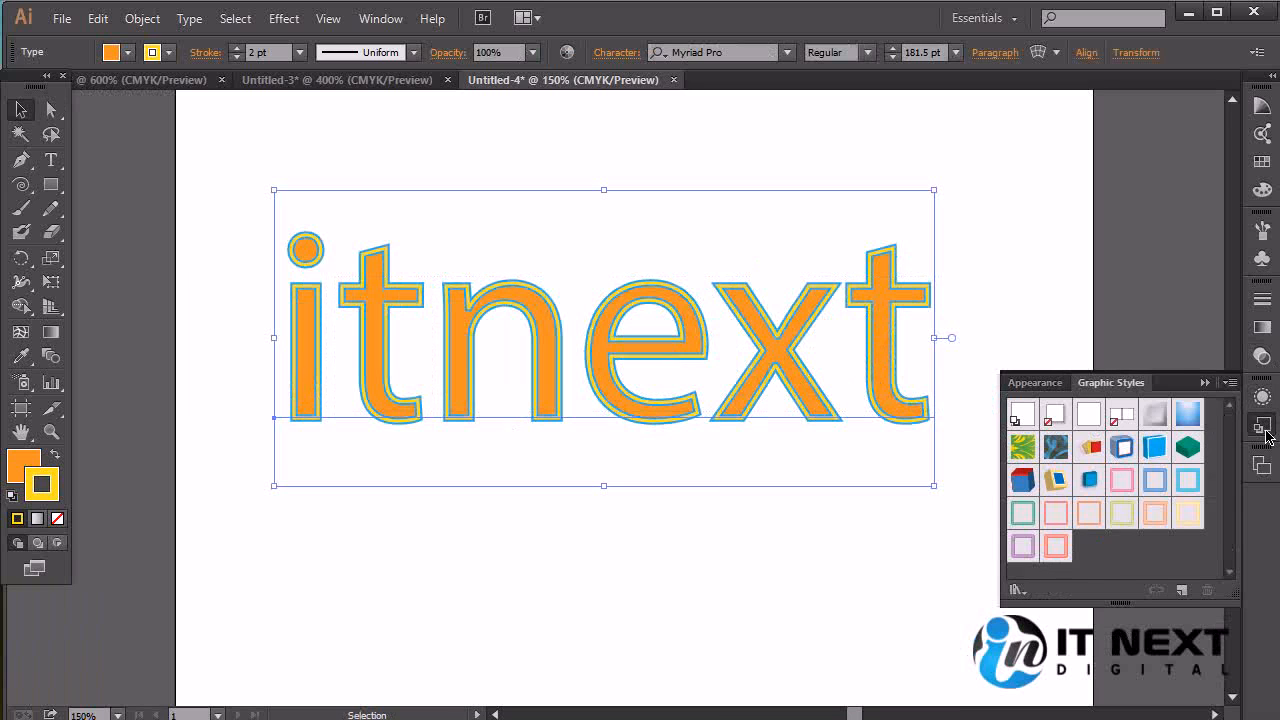
{"action": "left_click_drag", "start_coordinate": [880, 358], "coordinate": [1094, 560]}
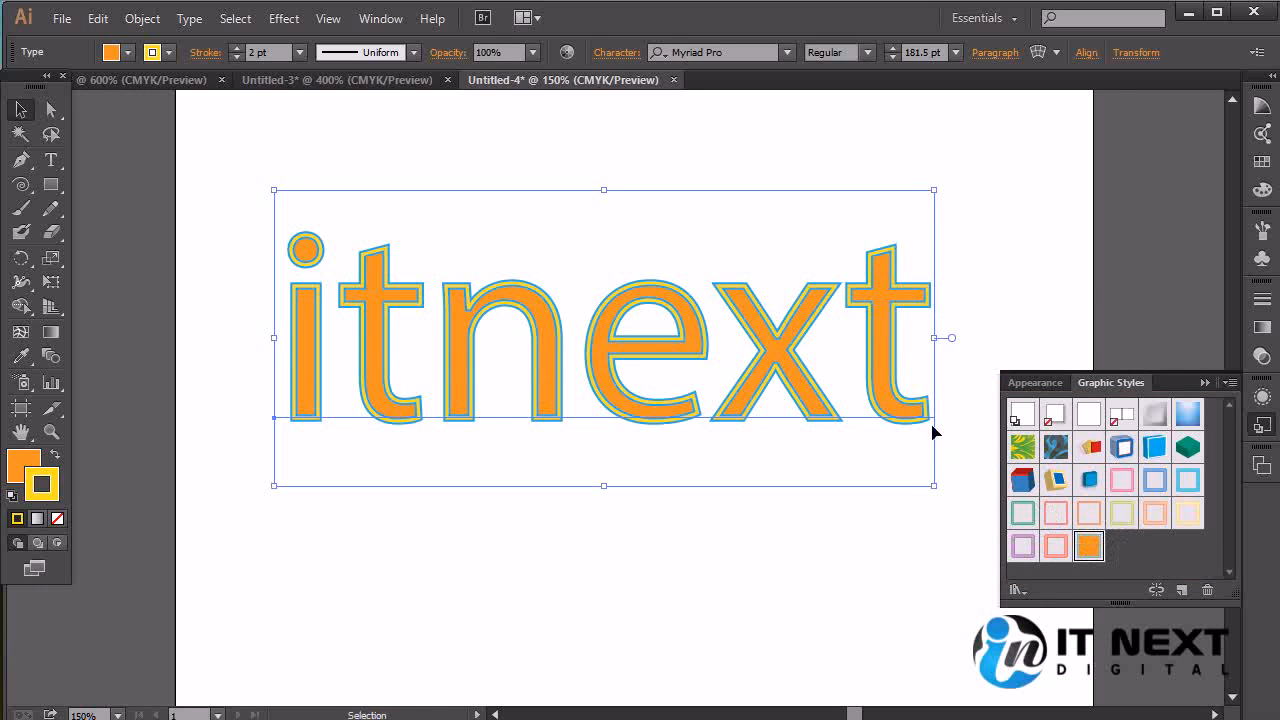
{"action": "left_click", "coordinate": [1042, 290]}
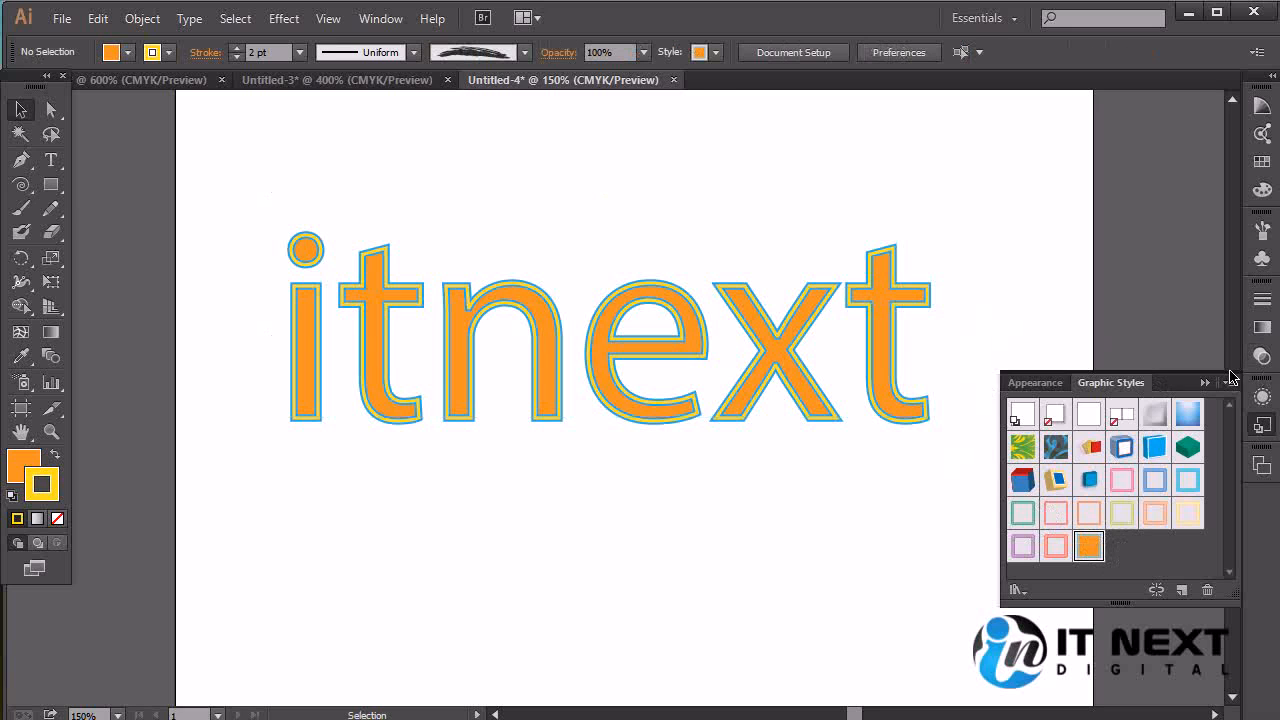
- Reselect the "itnext" text and duplicate its 2 pt yellow stroke in the appearance list
{"action": "left_click", "coordinate": [894, 352]}
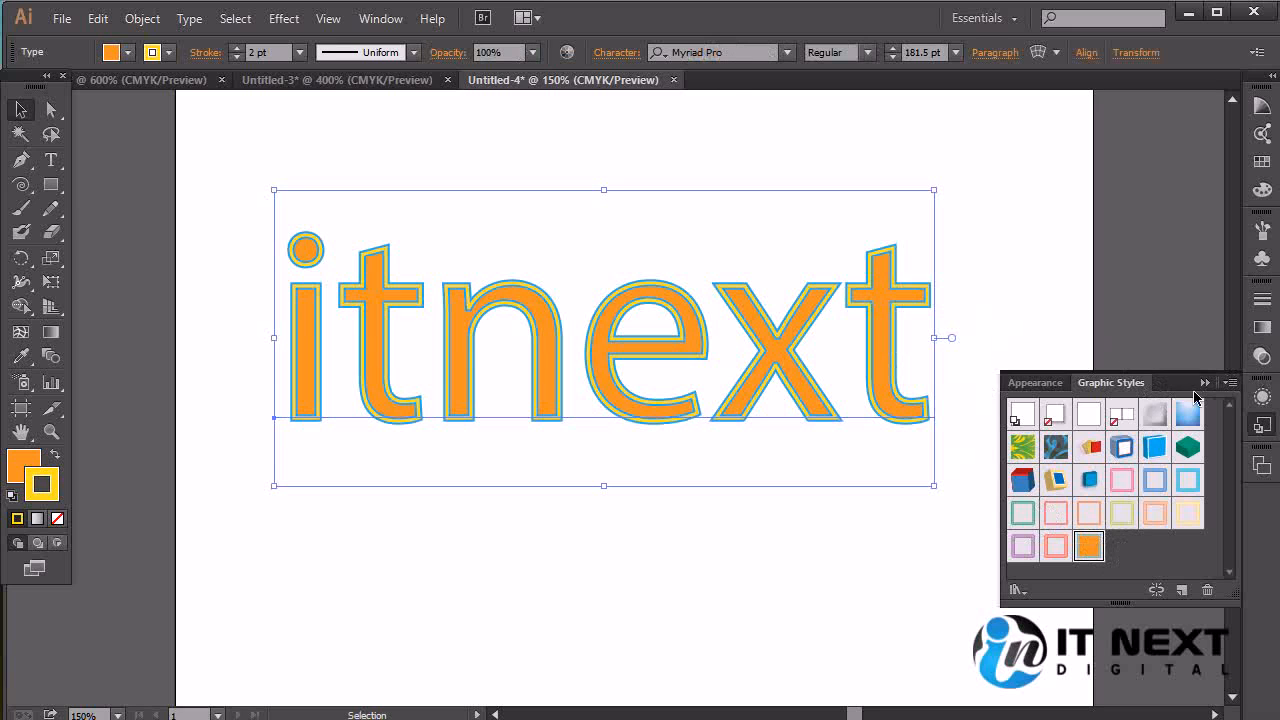
{"action": "left_click", "coordinate": [1206, 386]}
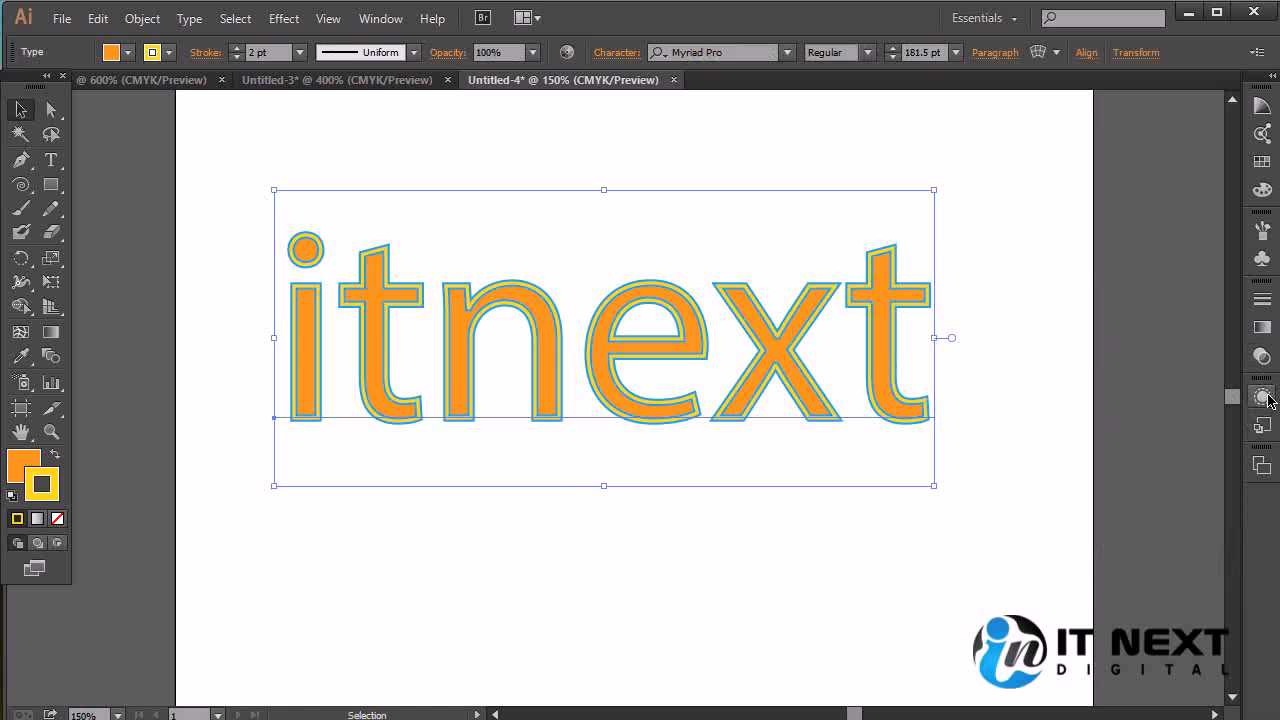
{"action": "left_click", "coordinate": [1266, 398]}
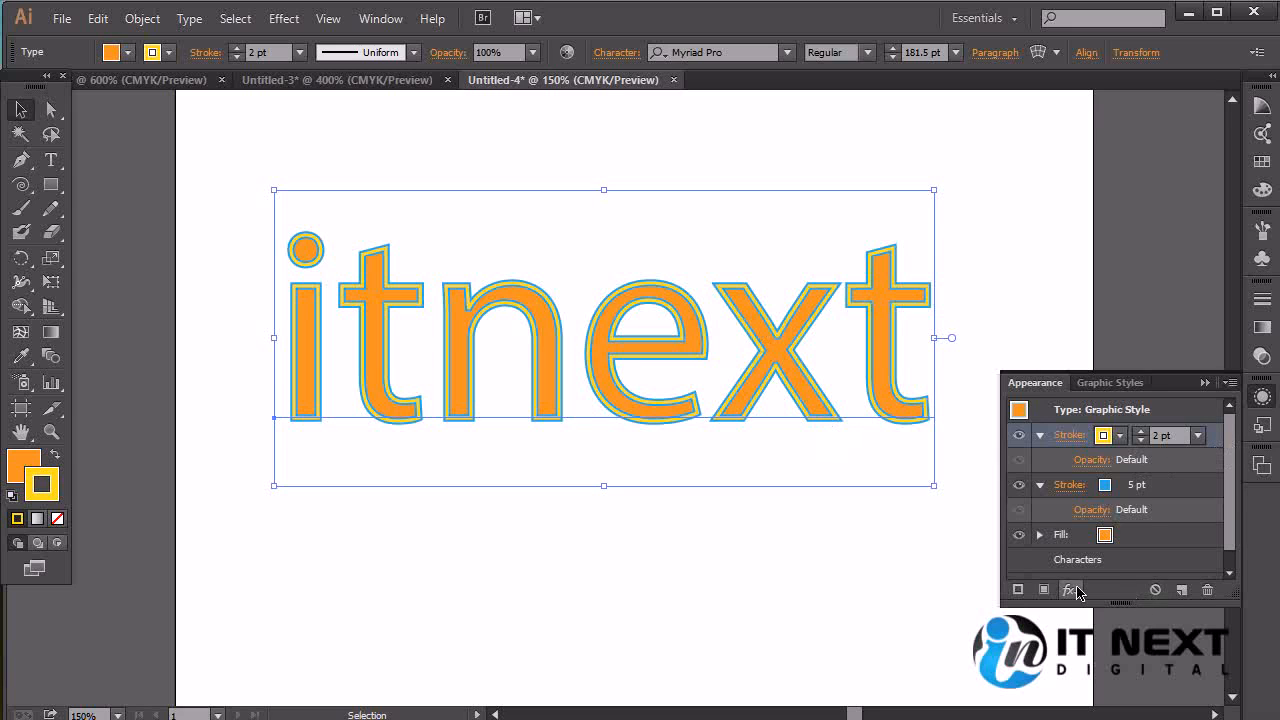
{"action": "left_click", "coordinate": [1181, 590]}
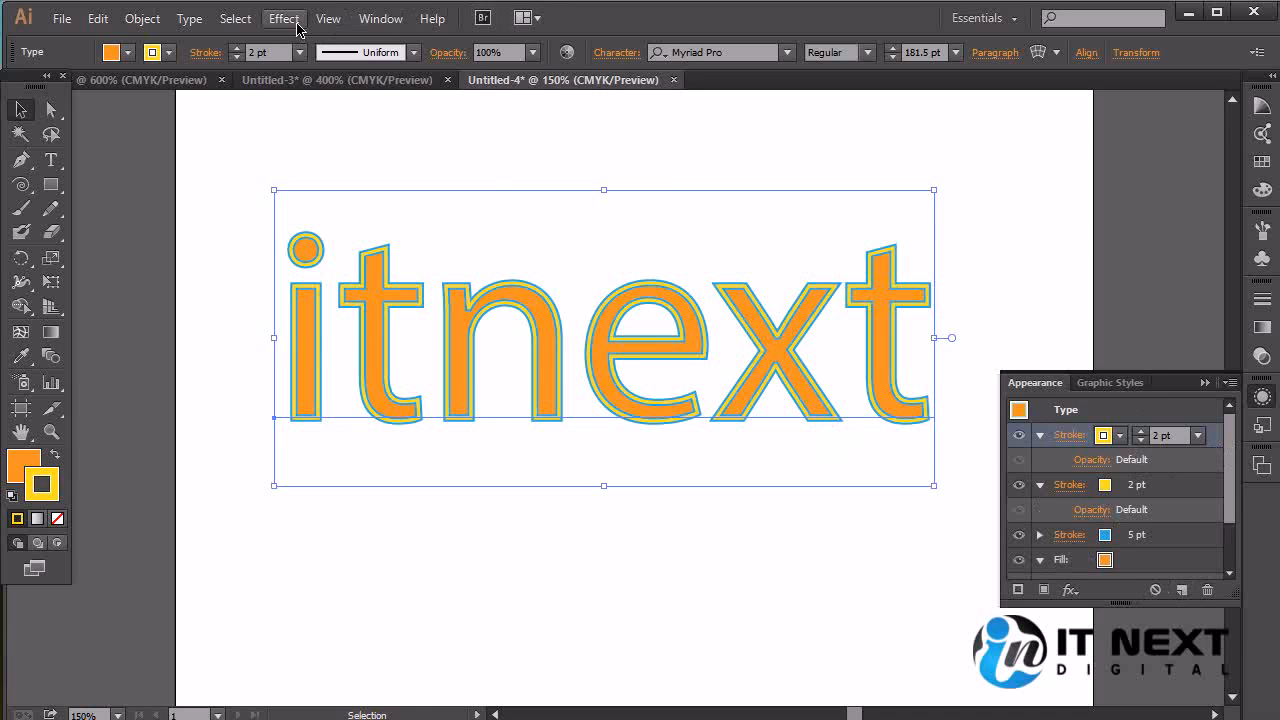
- Apply an Offset Path effect to the uppermost yellow stroke with a 5 pt offset and Round joins, previewing the result
{"action": "left_click", "coordinate": [296, 27]}
{"action": "mouse_move", "coordinate": [356, 199]}
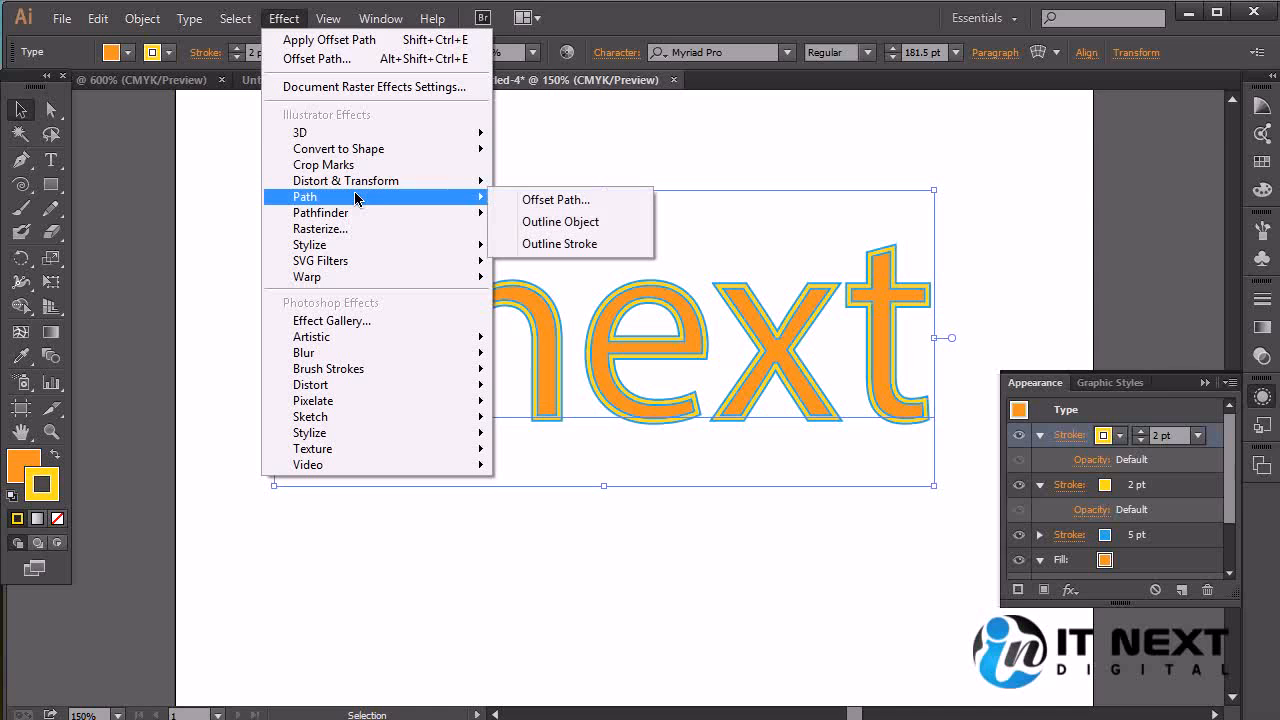
{"action": "left_click", "coordinate": [548, 203]}
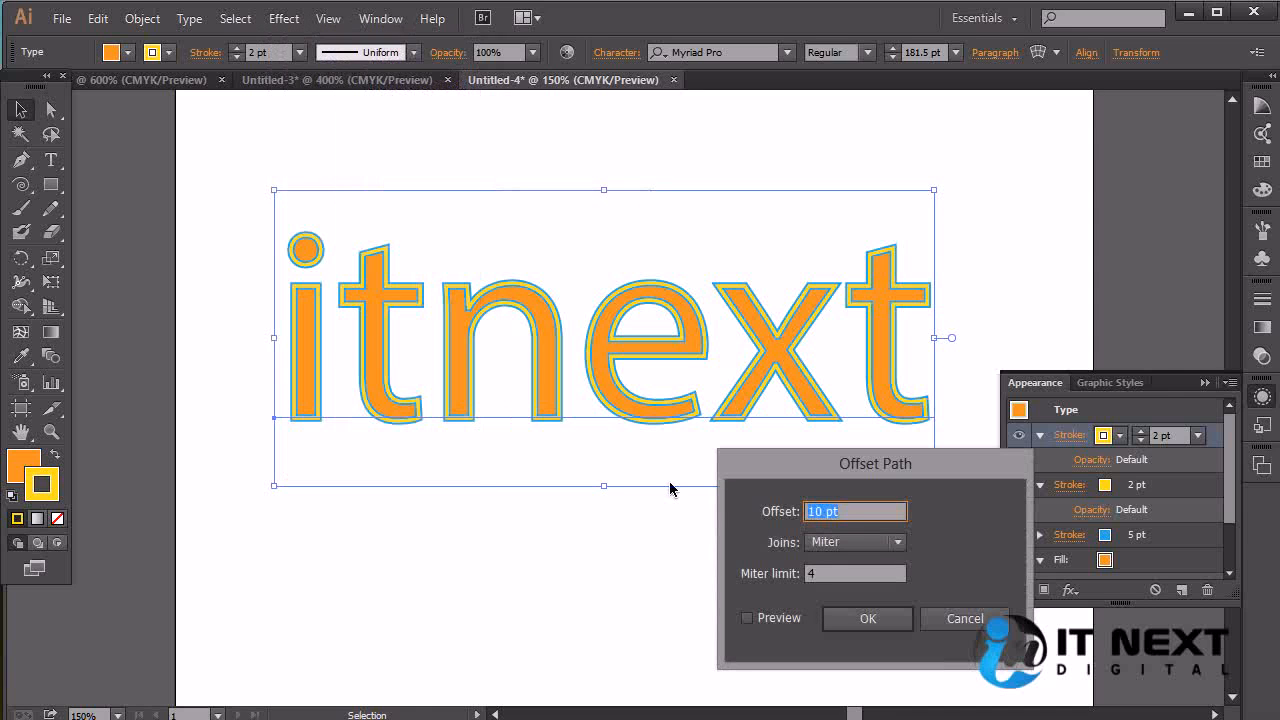
{"action": "left_click", "coordinate": [760, 618]}
{"action": "left_click", "coordinate": [896, 542]}
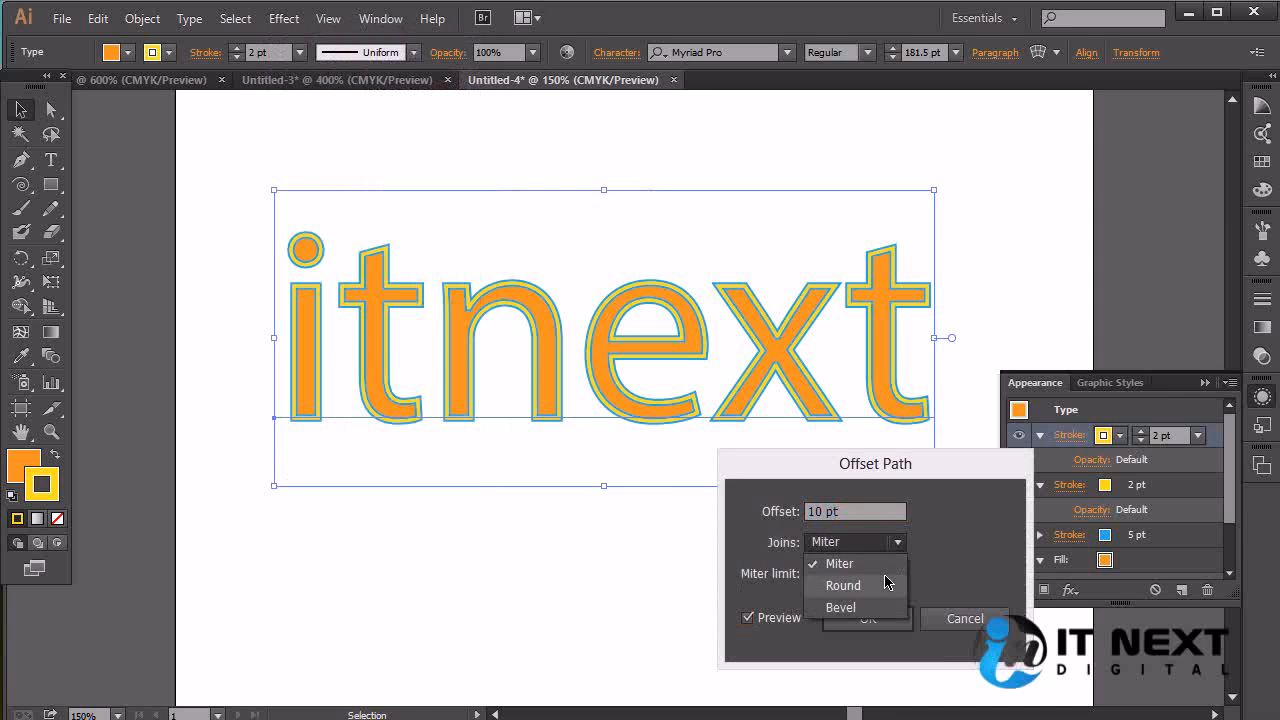
{"action": "left_click", "coordinate": [885, 585]}
{"action": "left_click", "coordinate": [845, 511]}
{"action": "key", "text": "Down"}
{"action": "key", "text": "Down"}
{"action": "key", "text": "Down"}
{"action": "key", "text": "Down"}
{"action": "key", "text": "Down"}
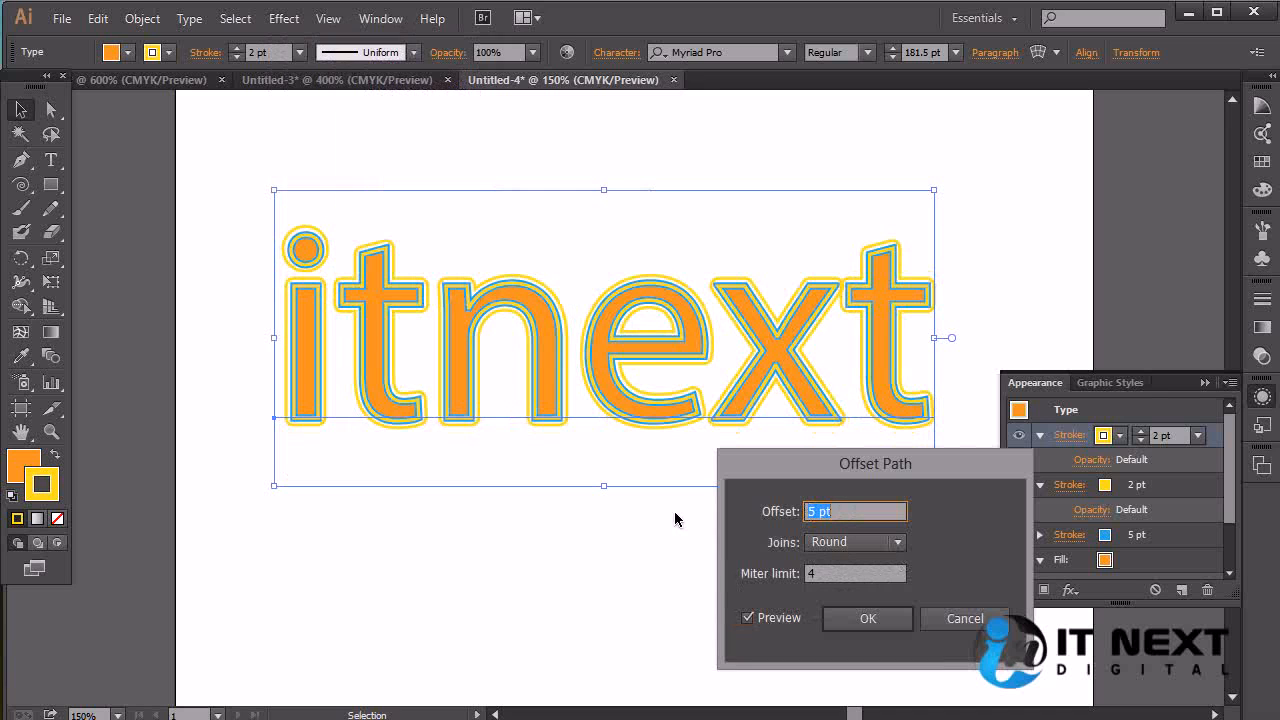
{"action": "left_click", "coordinate": [906, 617]}
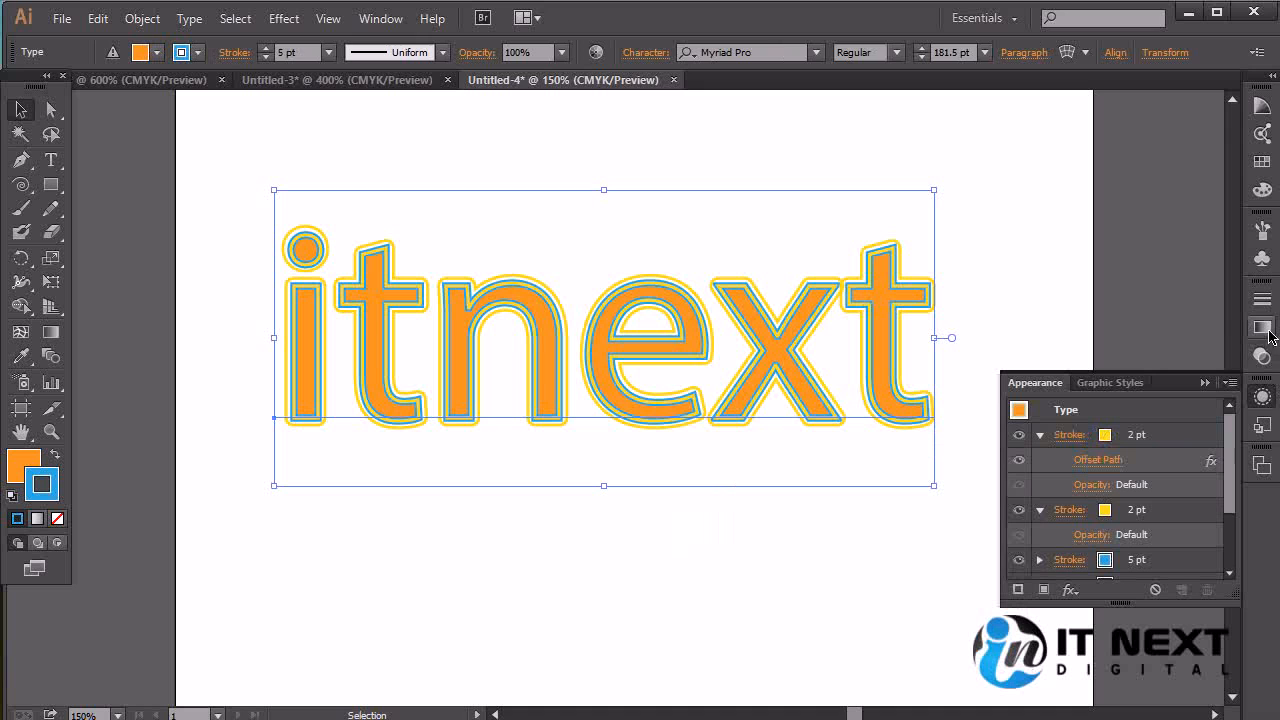
- Save the "itnext" text's appearance with the offset yellow stroke as another new graphic style
{"action": "left_click", "coordinate": [1263, 430]}
{"action": "left_click_drag", "start_coordinate": [912, 381], "coordinate": [1127, 556]}
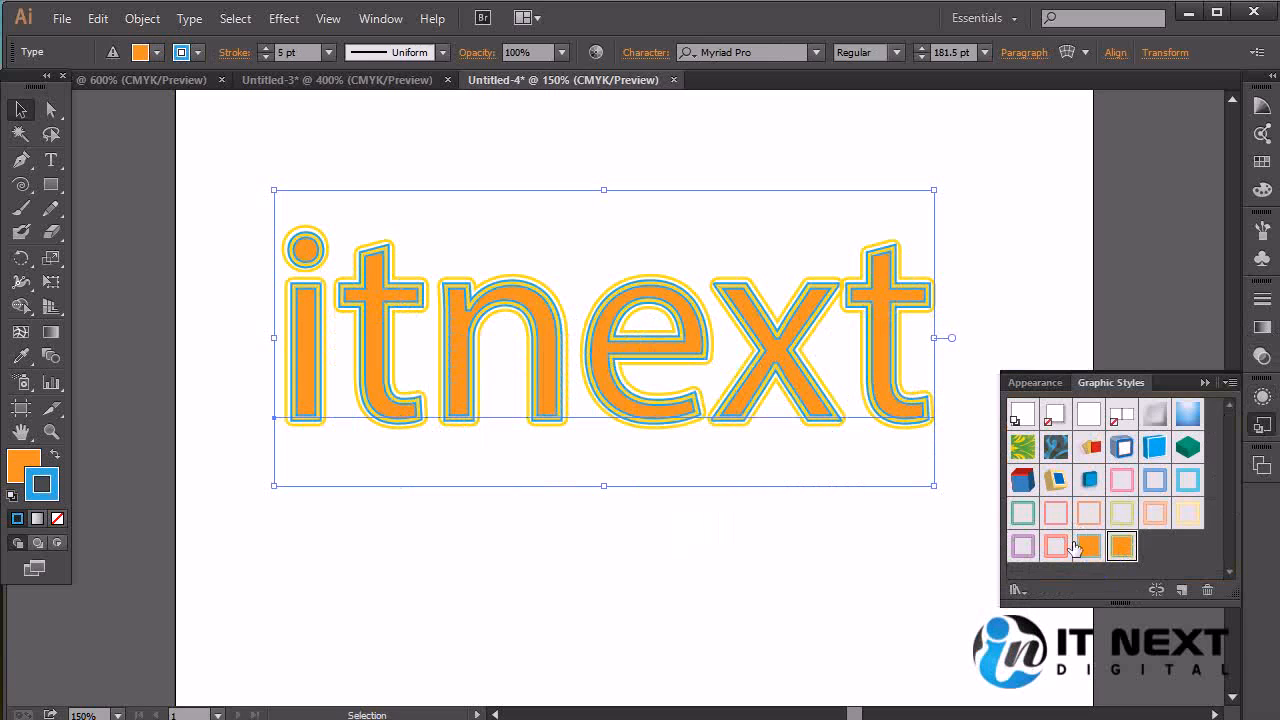
{"action": "left_click_drag", "start_coordinate": [922, 427], "coordinate": [922, 427]}
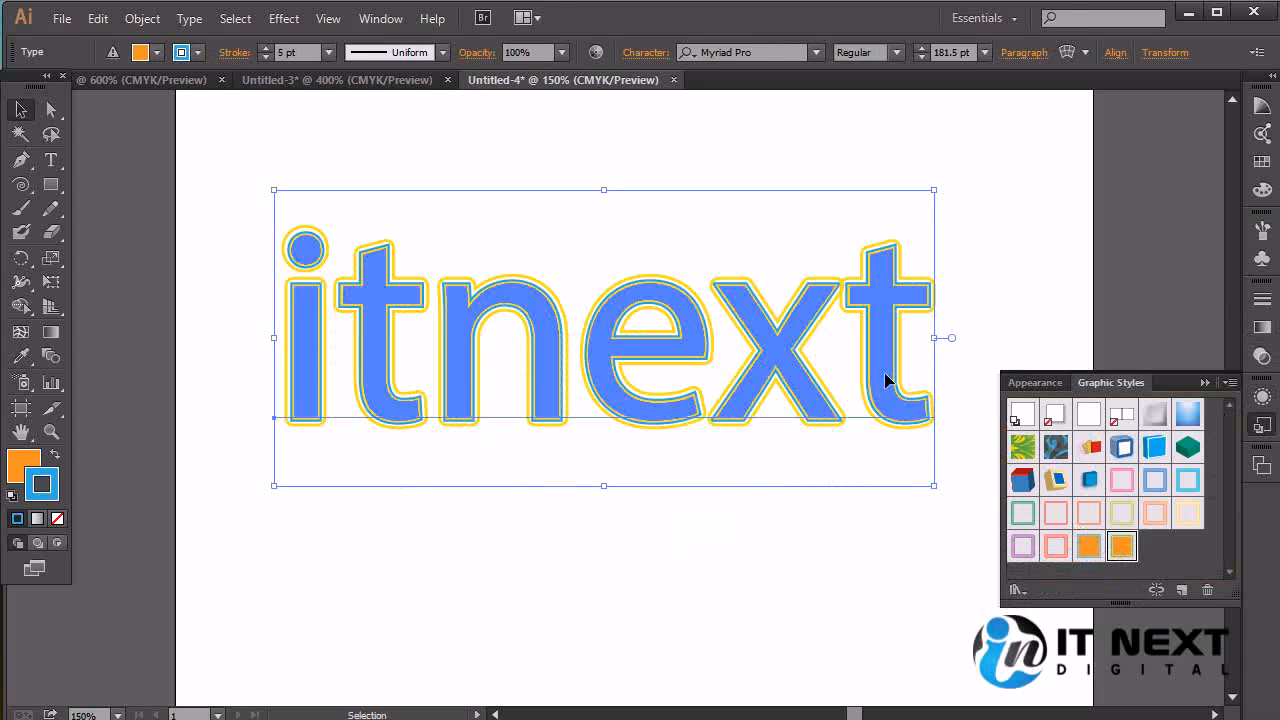
- Delete the "itnext" text, add the point text "the quick brown fox" and scale it up to about 52.8 pt
{"action": "key", "text": "Delete"}
{"action": "key", "text": "t"}
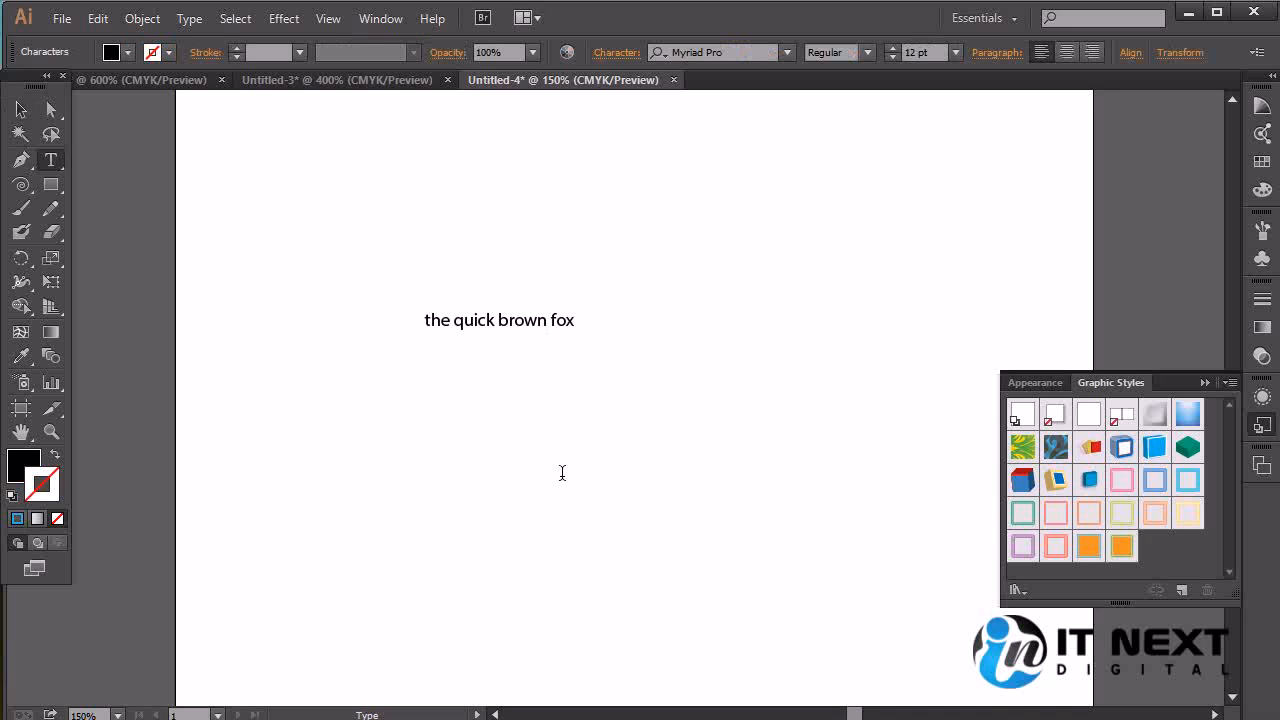
{"action": "left_click", "coordinate": [21, 109]}
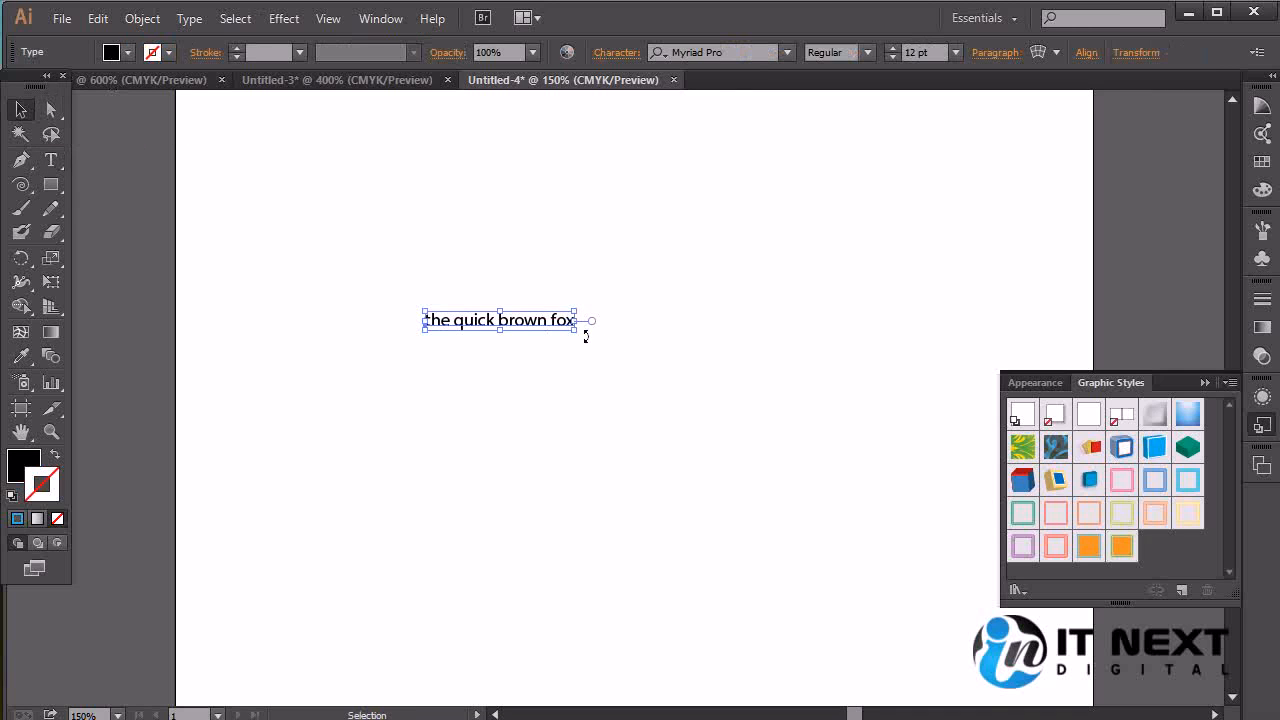
{"action": "left_click_drag", "start_coordinate": [577, 331], "coordinate": [1085, 400]}
- Duplicate the "the quick brown fox" text below the original and apply the first saved orange graphic style to the upper copy
{"action": "left_click_drag", "start_coordinate": [900, 352], "coordinate": [743, 469]}
{"action": "left_click", "coordinate": [800, 298]}
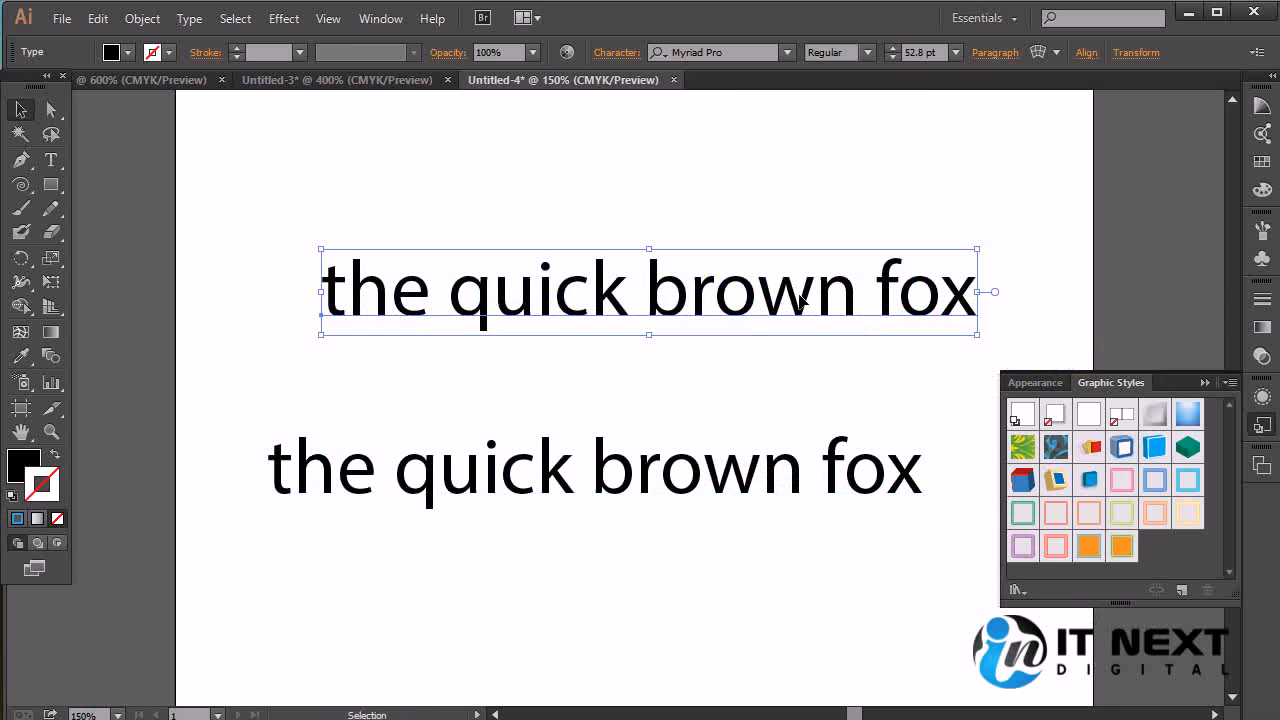
{"action": "left_click", "coordinate": [1088, 550]}
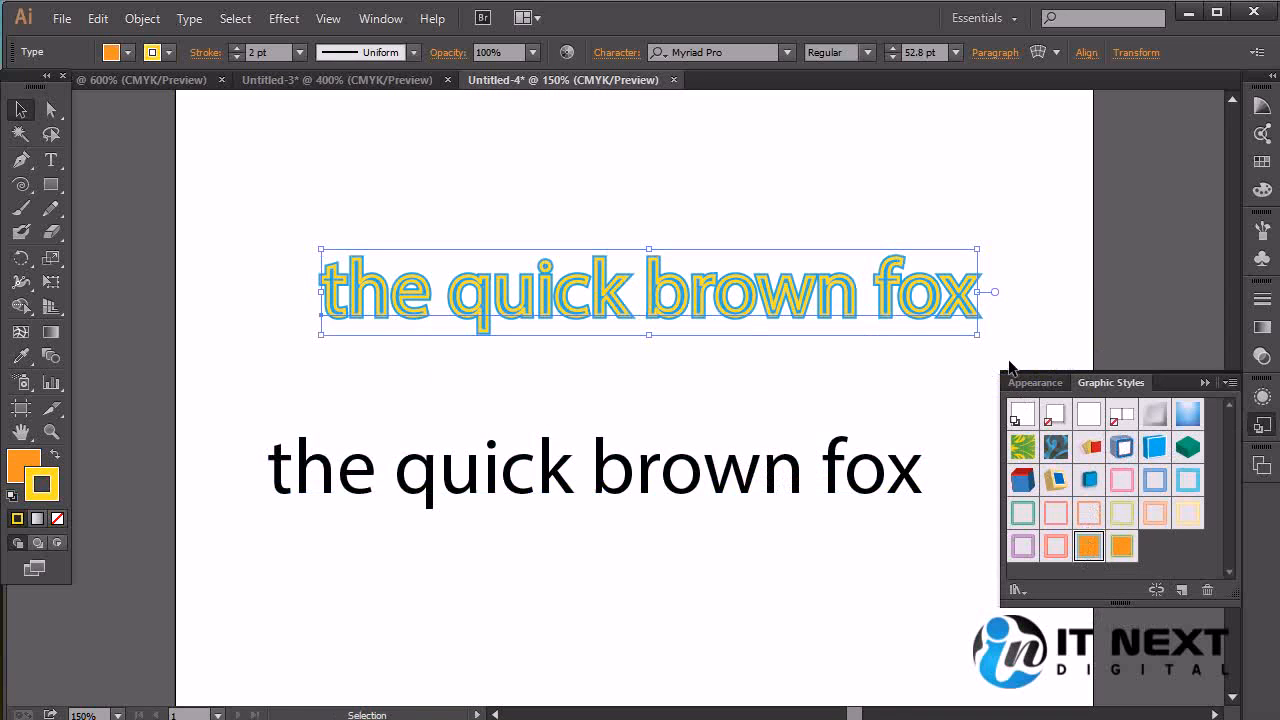
- Scale the styled upper "the quick brown fox" text up proportionally and deselect it
{"action": "mouse_move", "coordinate": [975, 335]}
{"action": "left_mouse_down"}
{"action": "mouse_move", "coordinate": [1200, 370]}
{"action": "mouse_move", "coordinate": [1210, 395]}
{"action": "left_mouse_up"}
{"action": "left_click", "coordinate": [818, 415]}
{"action": "left_click", "coordinate": [803, 348]}
- Shorten the lower unstyled text so that it reads only "fox"
{"action": "left_click", "coordinate": [621, 472]}
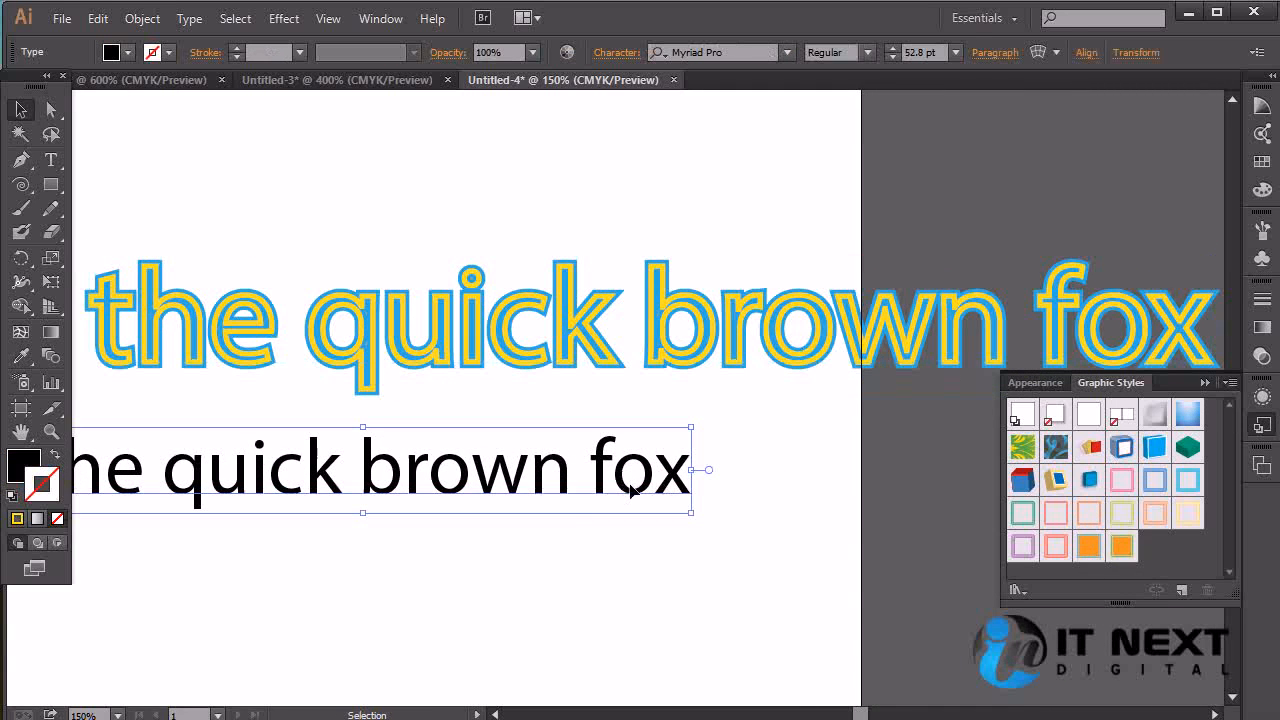
{"action": "scroll", "coordinate": [574, 512], "scroll_direction": "left", "scroll_amount": 5}
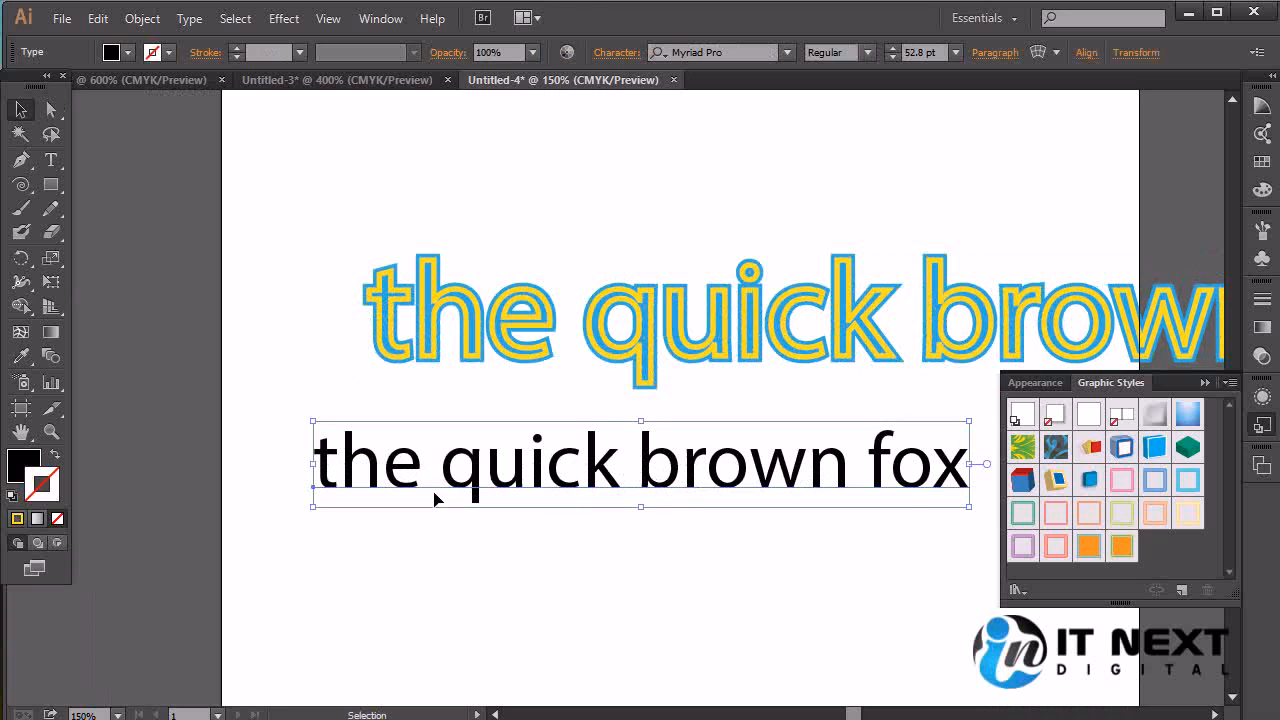
{"action": "key", "text": "t"}
{"action": "left_click", "coordinate": [443, 468]}
{"action": "left_click_drag", "start_coordinate": [443, 468], "coordinate": [965, 470]}
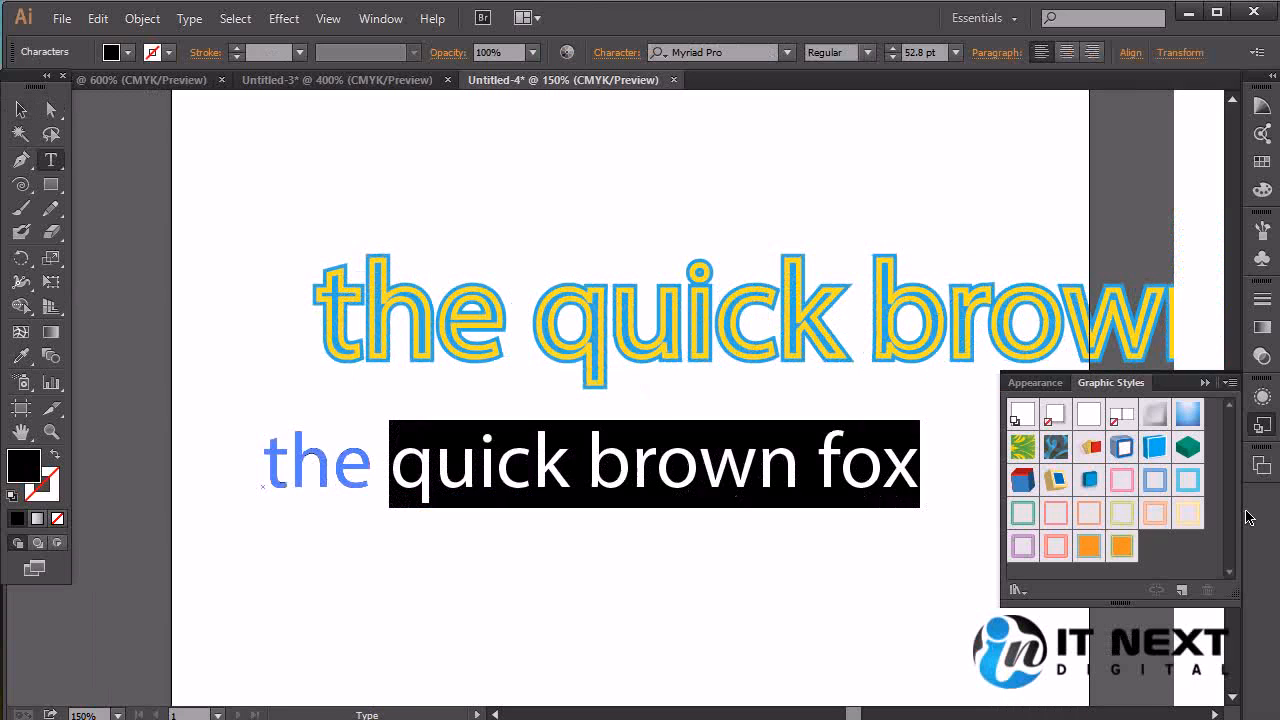
{"action": "left_click", "coordinate": [740, 491]}
{"action": "left_click_drag", "start_coordinate": [818, 466], "coordinate": [226, 412]}
{"action": "key", "text": "BackSpace"}
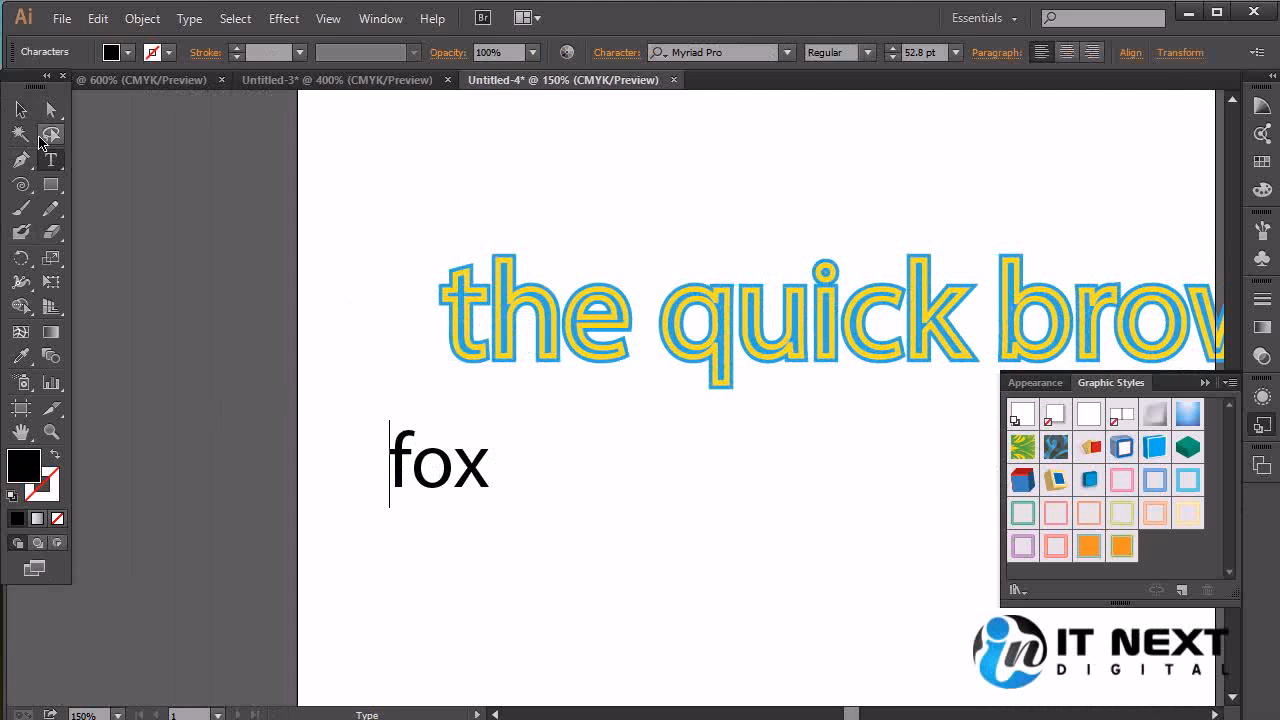
- Apply the first saved orange style to "fox", then replace it with the second one that has the offset yellow outline
{"action": "left_click", "coordinate": [21, 109]}
{"action": "left_click", "coordinate": [1089, 546]}
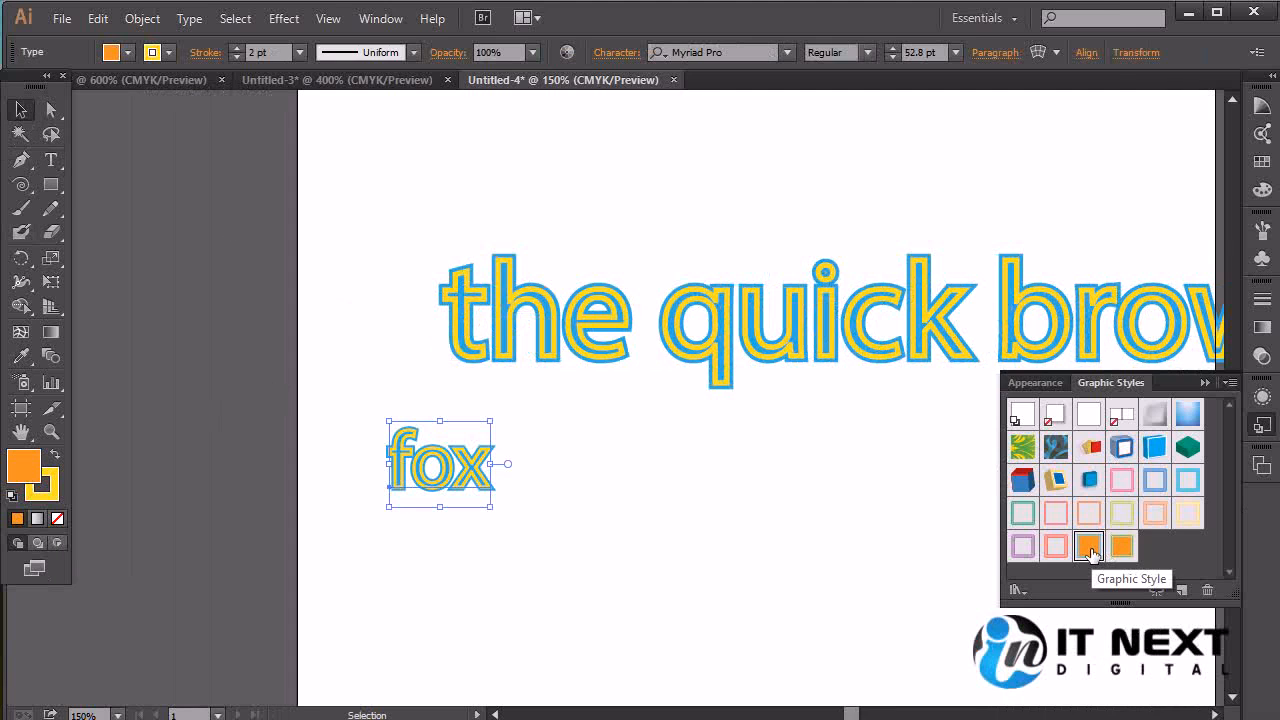
{"action": "left_click", "coordinate": [1120, 547]}
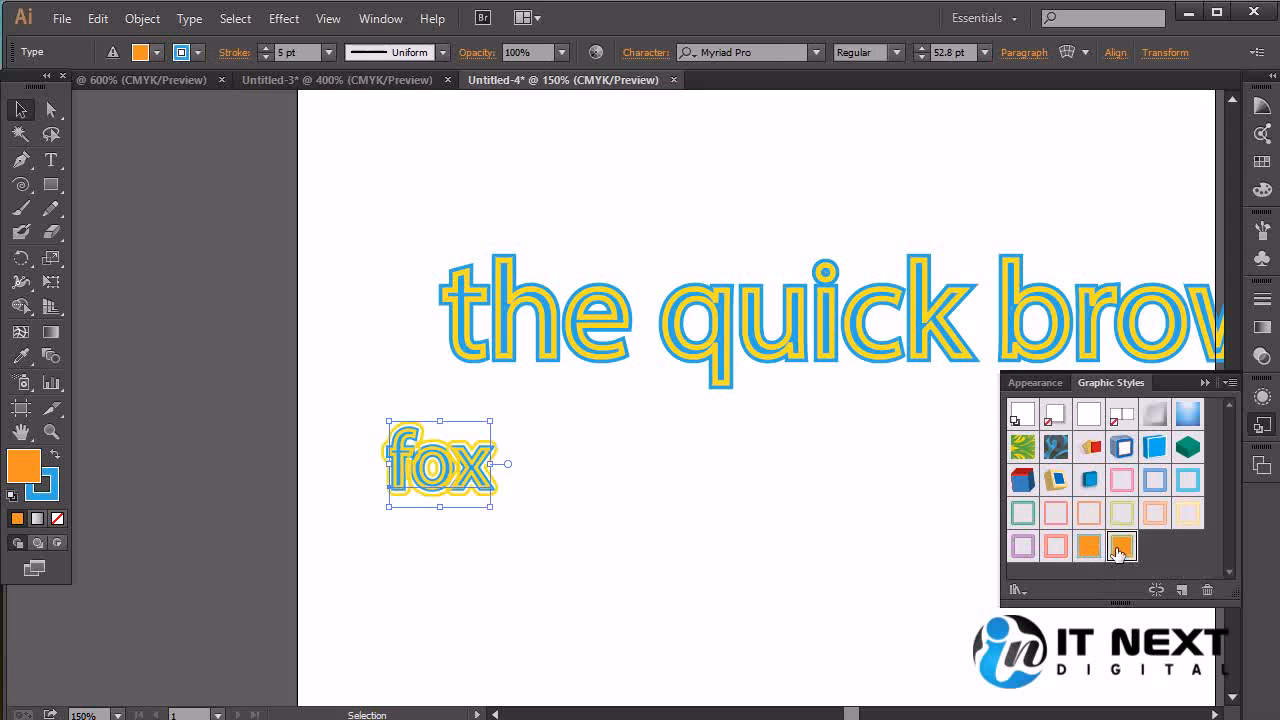
- Scale the styled "fox" text up to about 191 pt
{"action": "left_click_drag", "start_coordinate": [488, 508], "coordinate": [895, 690]}
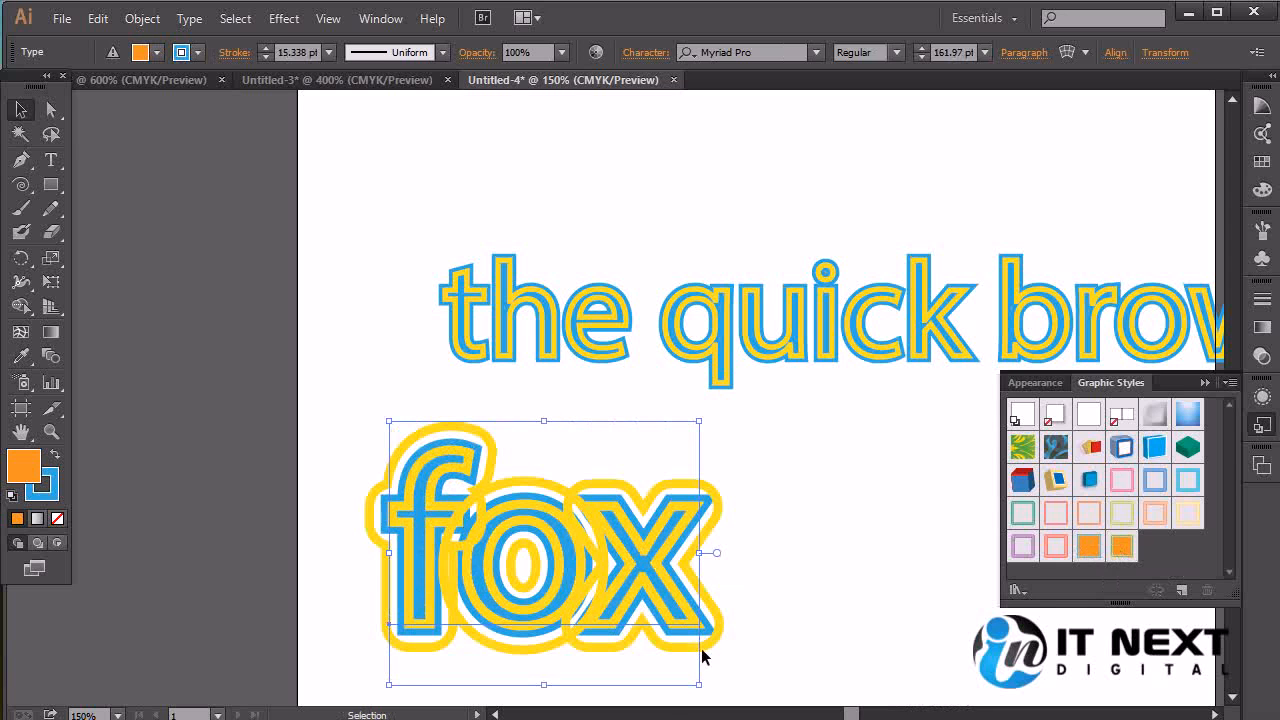
{"action": "left_click_drag", "start_coordinate": [702, 423], "coordinate": [776, 372]}
{"action": "left_click", "coordinate": [860, 554]}
{"action": "left_click", "coordinate": [674, 562]}
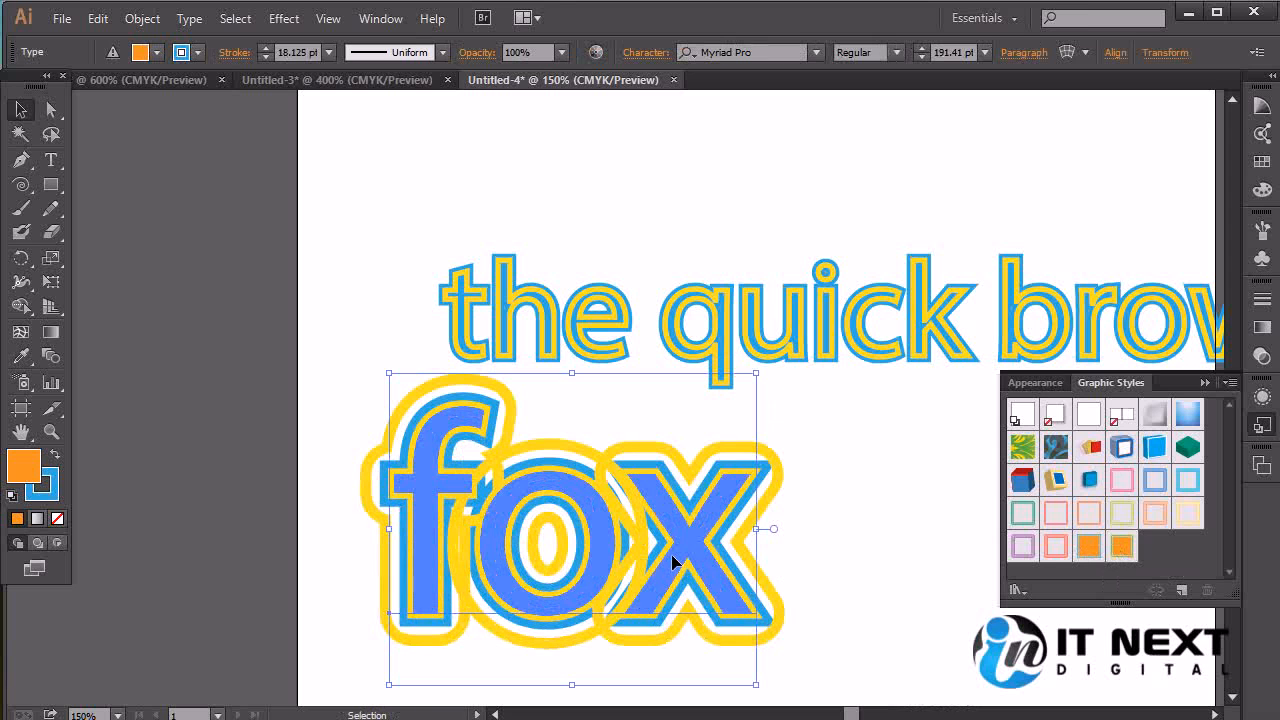
- Try several of the colored neon outline styles on "fox" and return to the second saved orange style
{"action": "left_click", "coordinate": [876, 527]}
{"action": "left_click", "coordinate": [700, 530]}
{"action": "left_click", "coordinate": [1057, 514]}
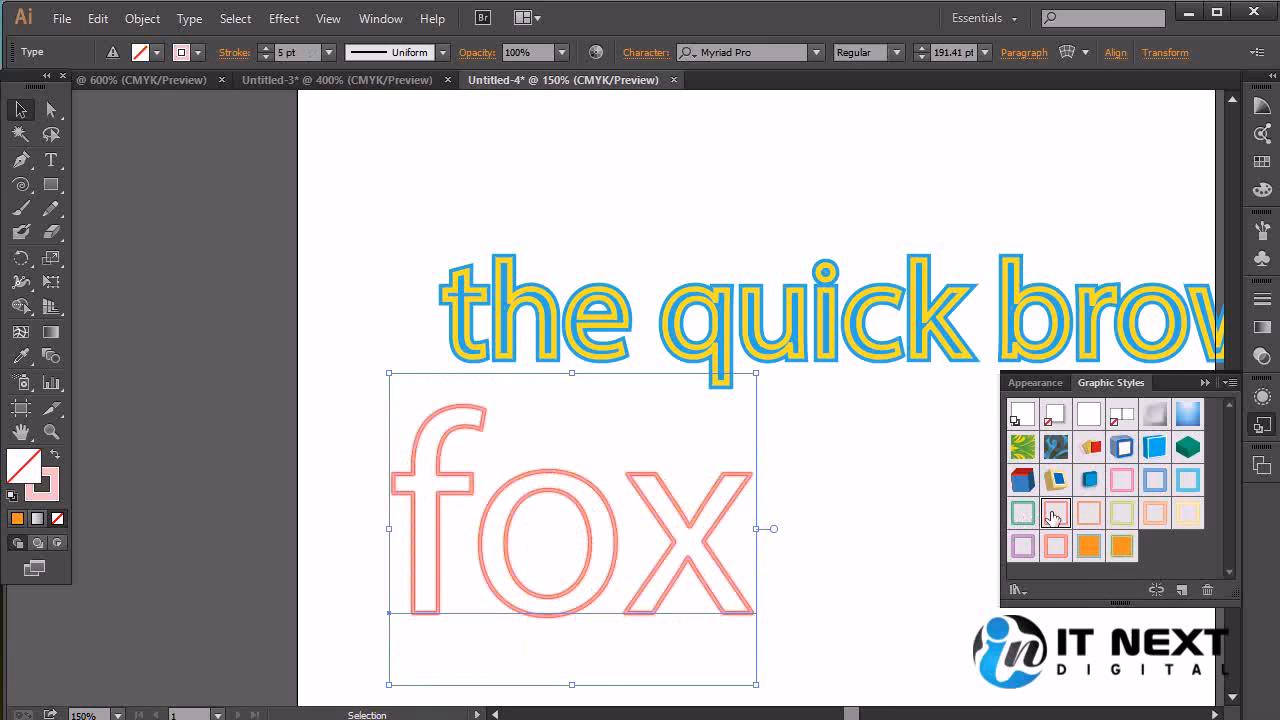
{"action": "left_click", "coordinate": [1123, 514]}
{"action": "left_click", "coordinate": [1155, 514]}
{"action": "left_click", "coordinate": [1122, 481]}
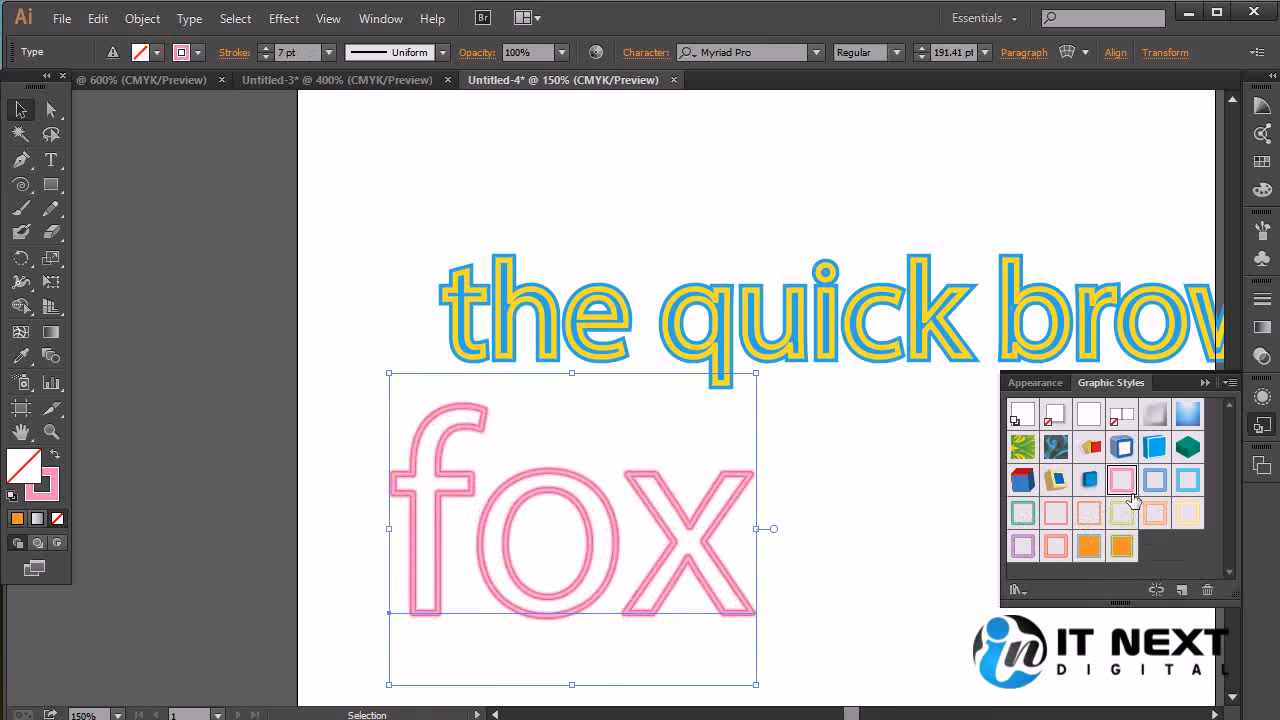
{"action": "left_click", "coordinate": [1184, 516]}
{"action": "left_click", "coordinate": [1121, 548]}
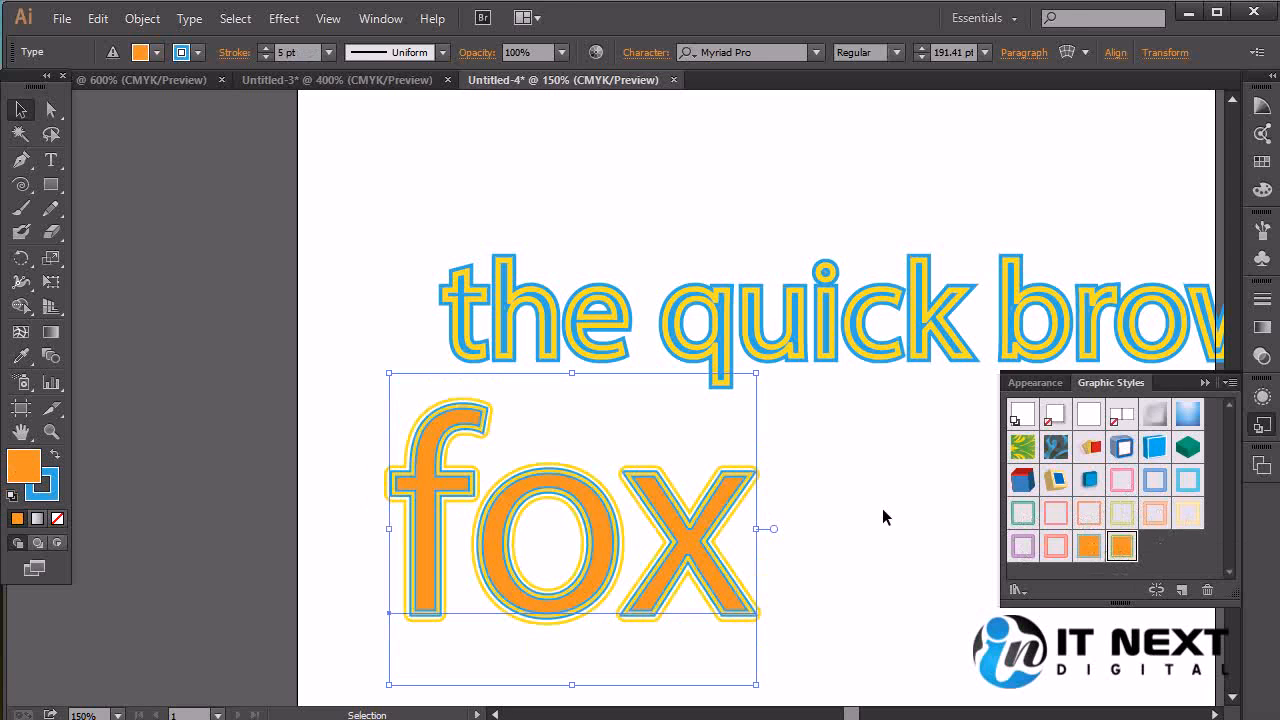
- Apply the first saved orange style, without the offset outline, to the large "fox" text
{"action": "left_click", "coordinate": [832, 538]}
{"action": "left_click", "coordinate": [703, 545]}
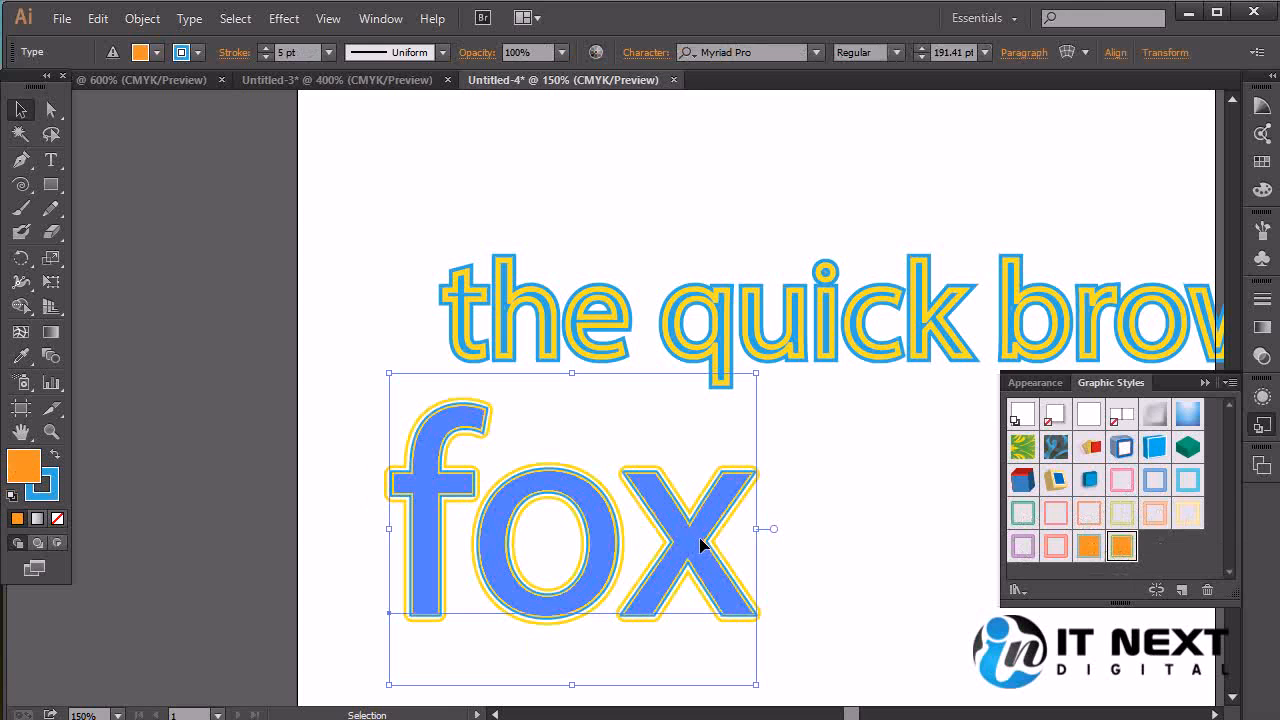
{"action": "left_click", "coordinate": [1088, 546]}
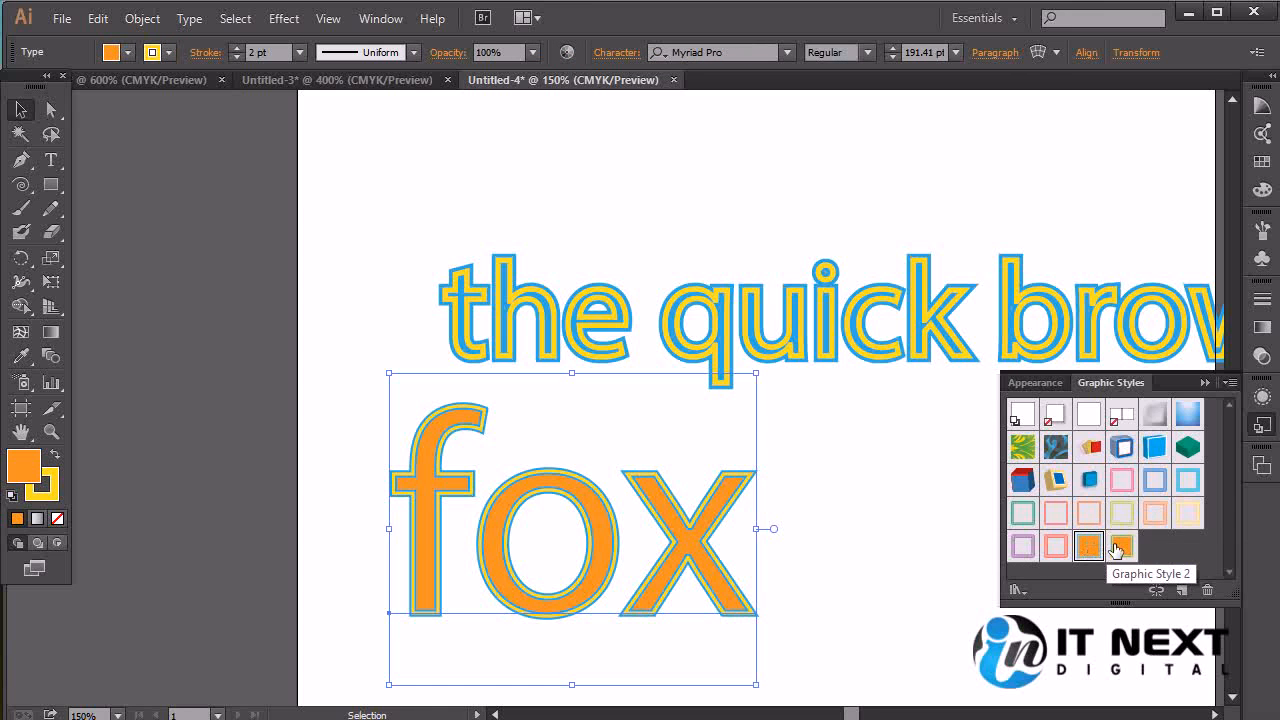
- Shrink the "fox" text to about 54 pt and reapply the first saved orange style
{"action": "left_click", "coordinate": [870, 542]}
{"action": "left_click", "coordinate": [726, 542]}
{"action": "left_click_drag", "start_coordinate": [757, 685], "coordinate": [493, 452]}
{"action": "left_click", "coordinate": [632, 532]}
{"action": "left_click", "coordinate": [484, 422]}
{"action": "left_click", "coordinate": [1088, 546]}
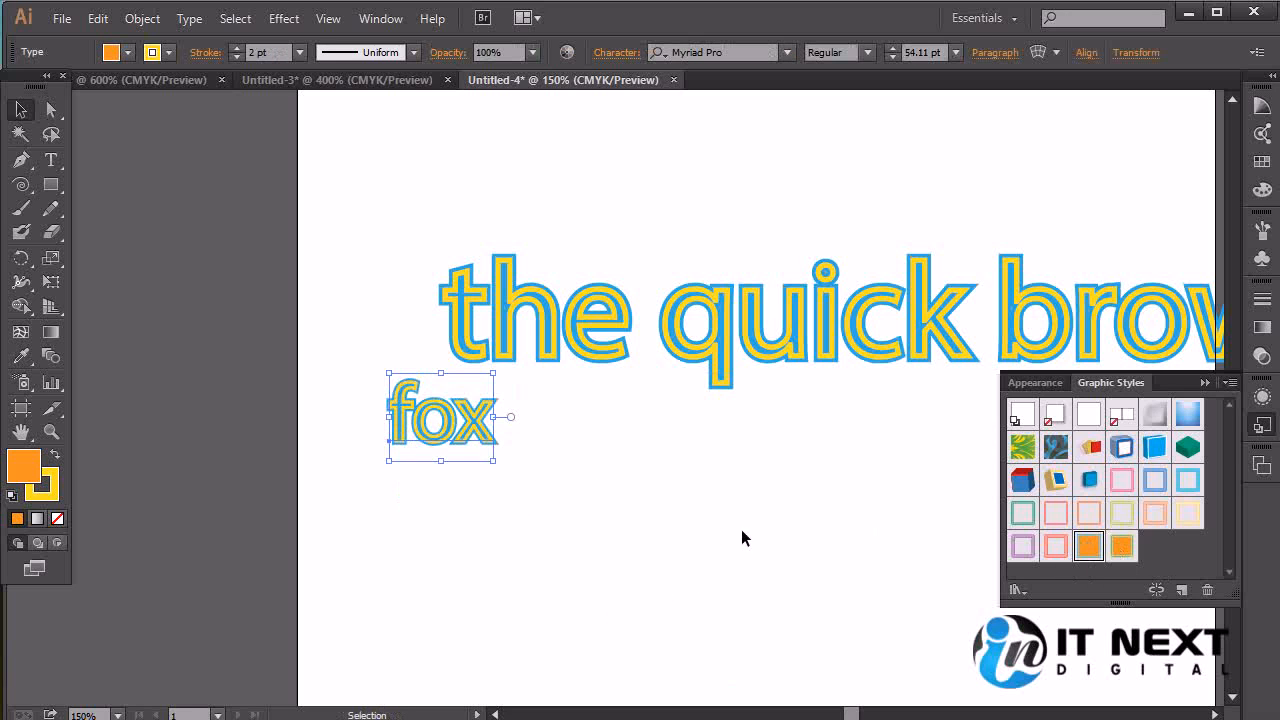
- Undo a trial enlargement of "fox" and turn off Scale Strokes & Effects in the general preferences
{"action": "mouse_move", "coordinate": [492, 460]}
{"action": "left_mouse_down"}
{"action": "mouse_move", "coordinate": [806, 634]}
{"action": "mouse_move", "coordinate": [903, 666]}
{"action": "left_mouse_up"}
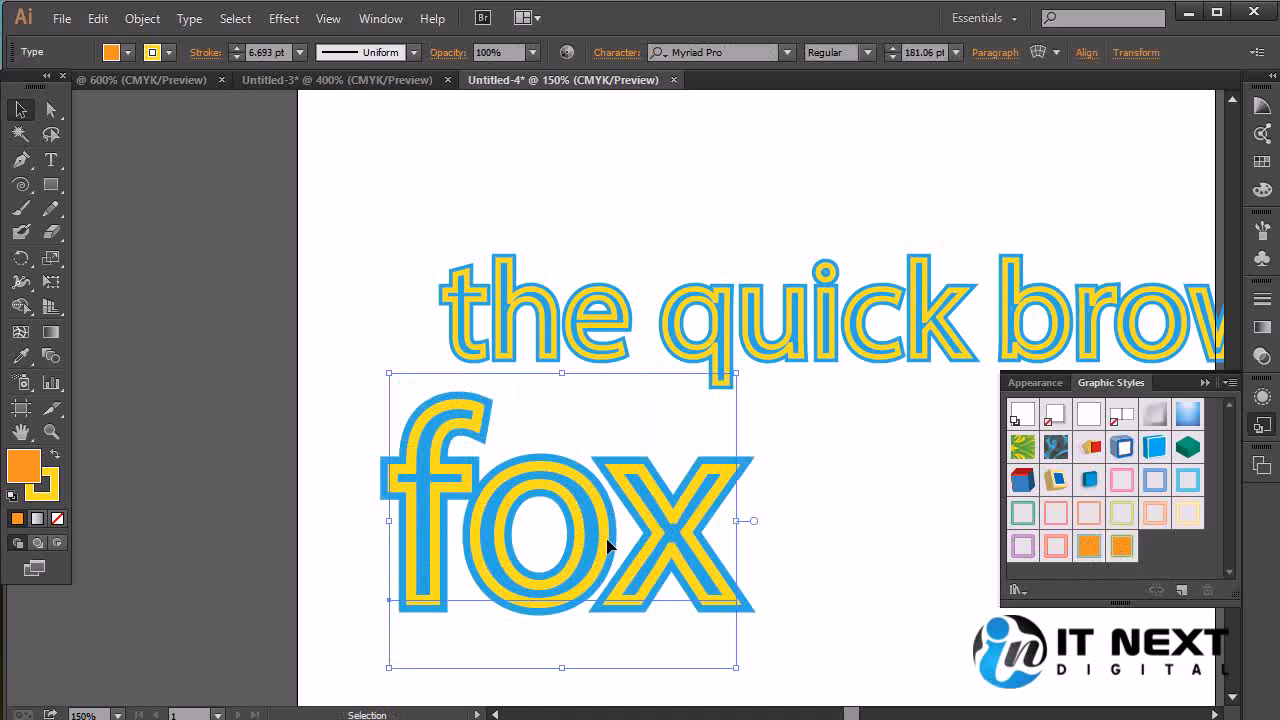
{"action": "key", "text": "ctrl+z"}
{"action": "key", "text": "ctrl+shift+a"}
{"action": "key", "text": "ctrl+k"}
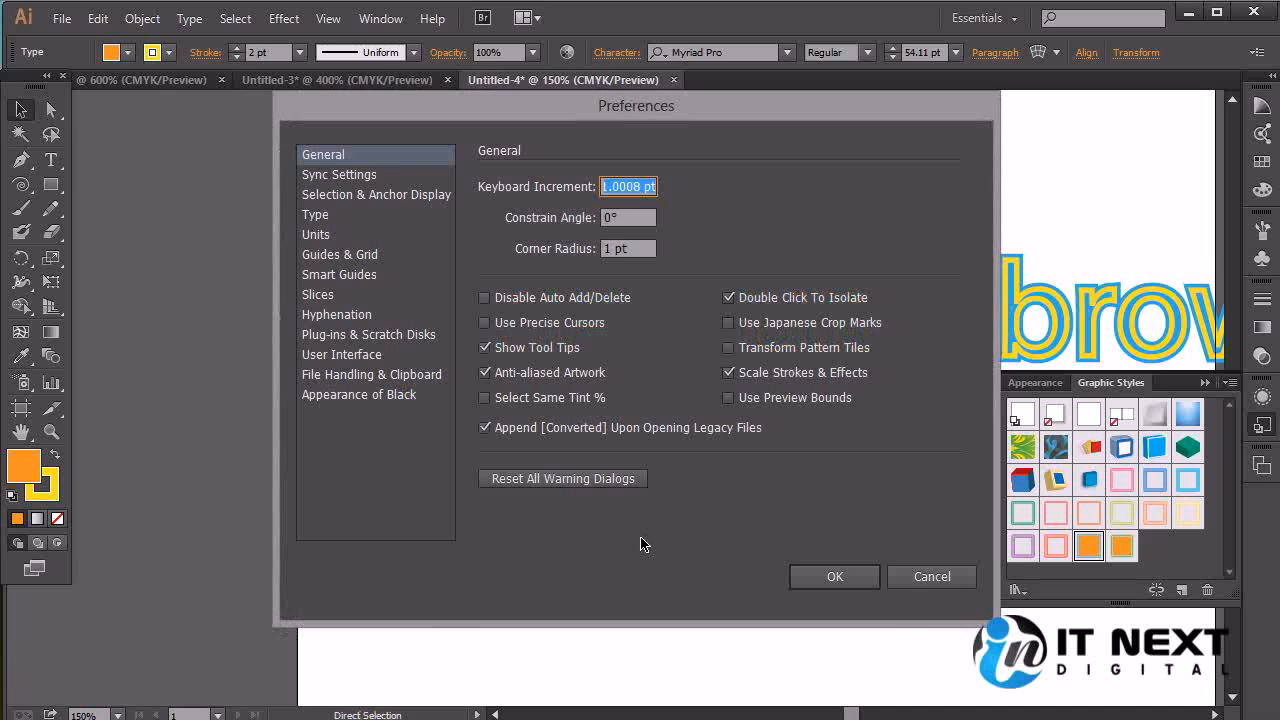
{"action": "left_click", "coordinate": [729, 373]}
{"action": "left_click", "coordinate": [835, 576]}
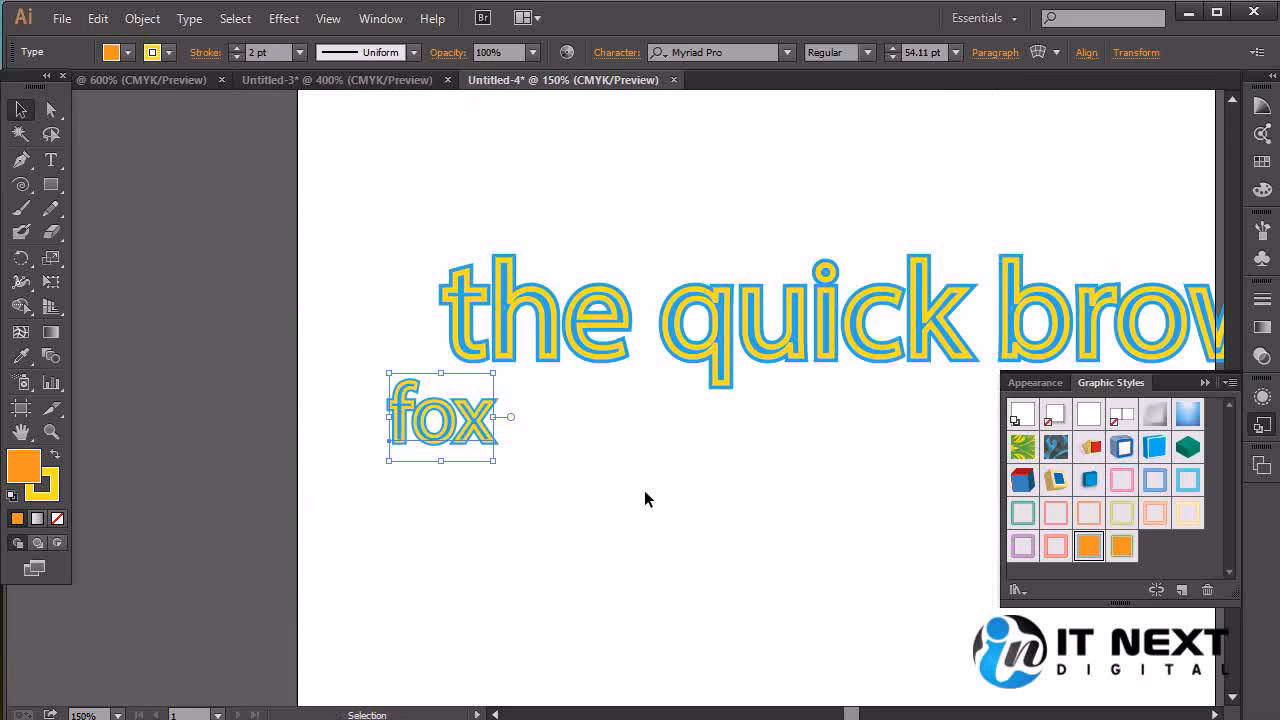
- Give the small "fox" text the second saved orange style with the offset yellow outline
{"action": "left_click", "coordinate": [1089, 513]}
{"action": "left_click", "coordinate": [1089, 546]}
{"action": "left_click", "coordinate": [1121, 546]}
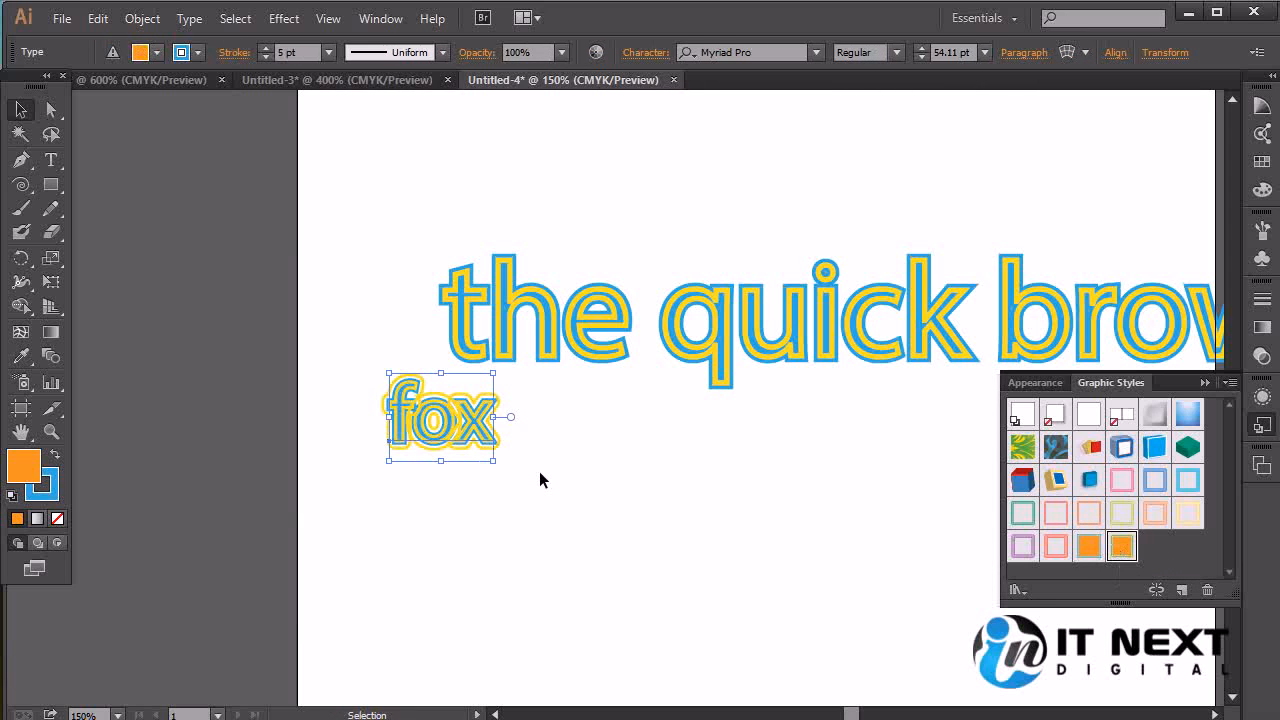
- Scale the "fox" text up to about 223 pt with its stroke weights kept constant
{"action": "left_click_drag", "start_coordinate": [495, 464], "coordinate": [814, 542]}
{"action": "key", "text": "space"}
{"action": "left_click_drag", "start_coordinate": [849, 407], "coordinate": [717, 648]}
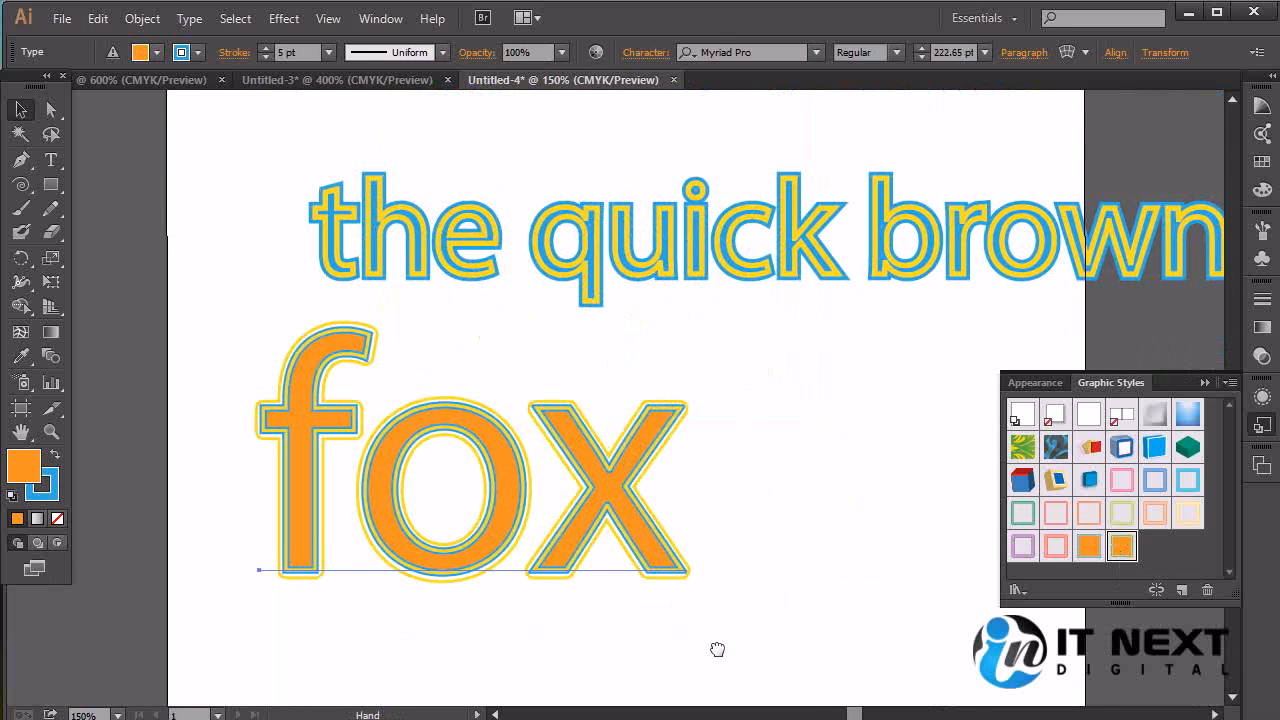
{"action": "left_click", "coordinate": [802, 441]}
{"action": "left_click", "coordinate": [613, 487]}
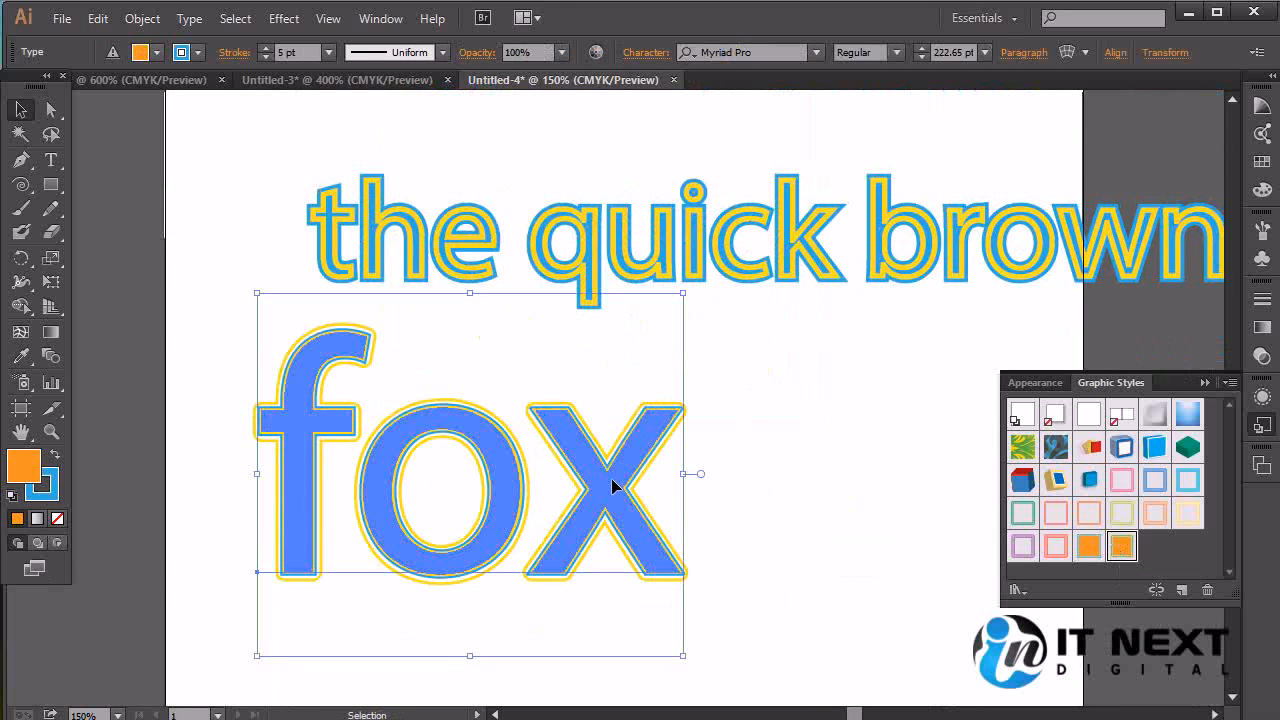
- Review the Scale Strokes & Effects option in the general preferences, close them and deselect the "fox" text
{"action": "key", "text": "ctrl+k"}
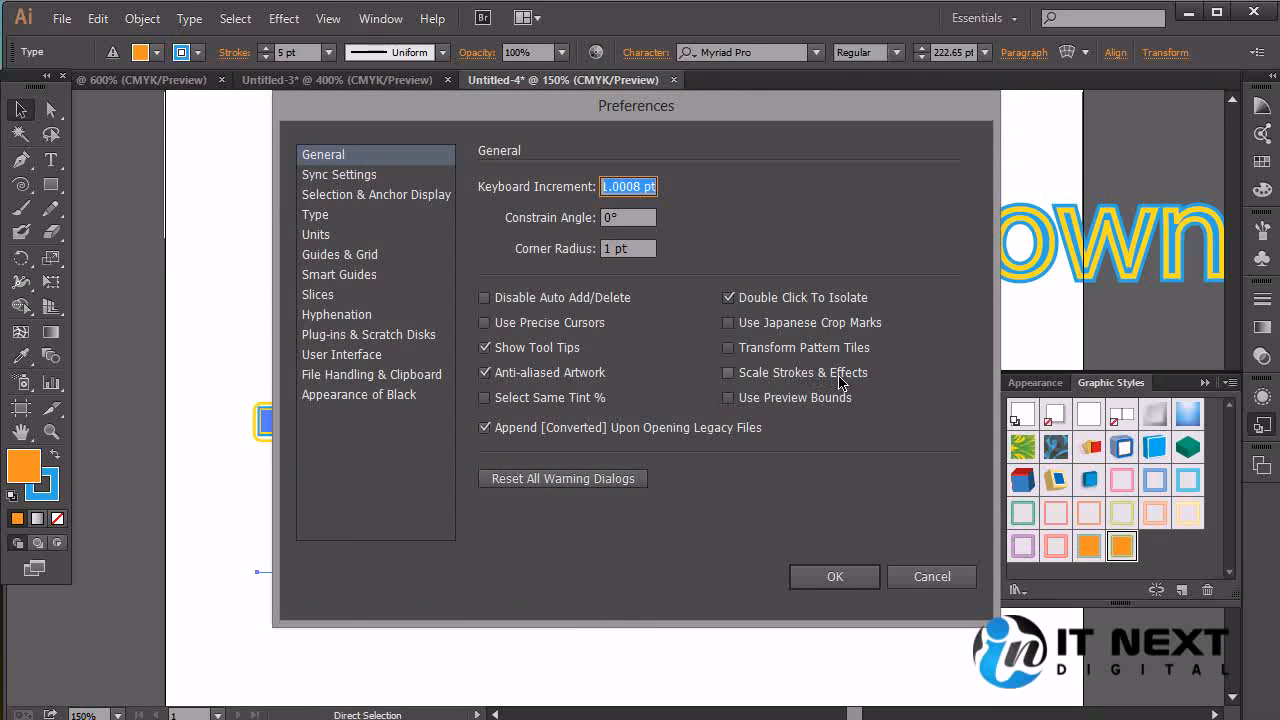
{"action": "left_click", "coordinate": [848, 577]}
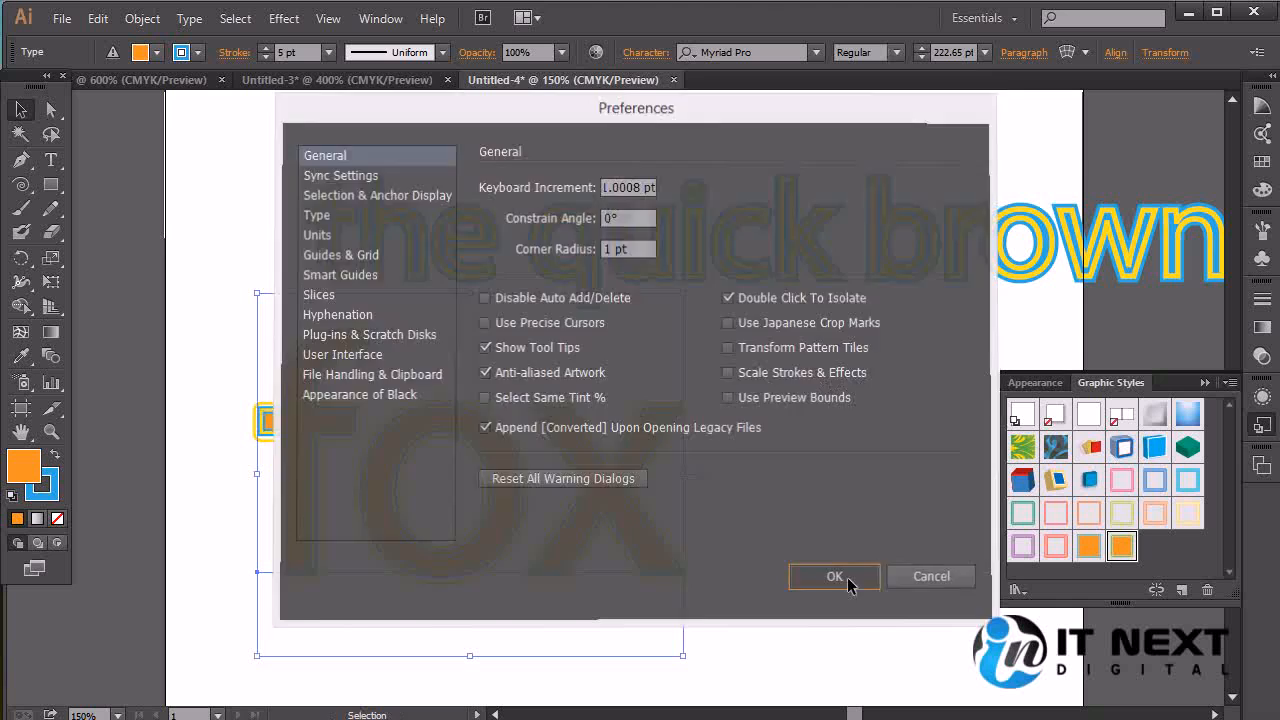
{"action": "left_click", "coordinate": [851, 520]}
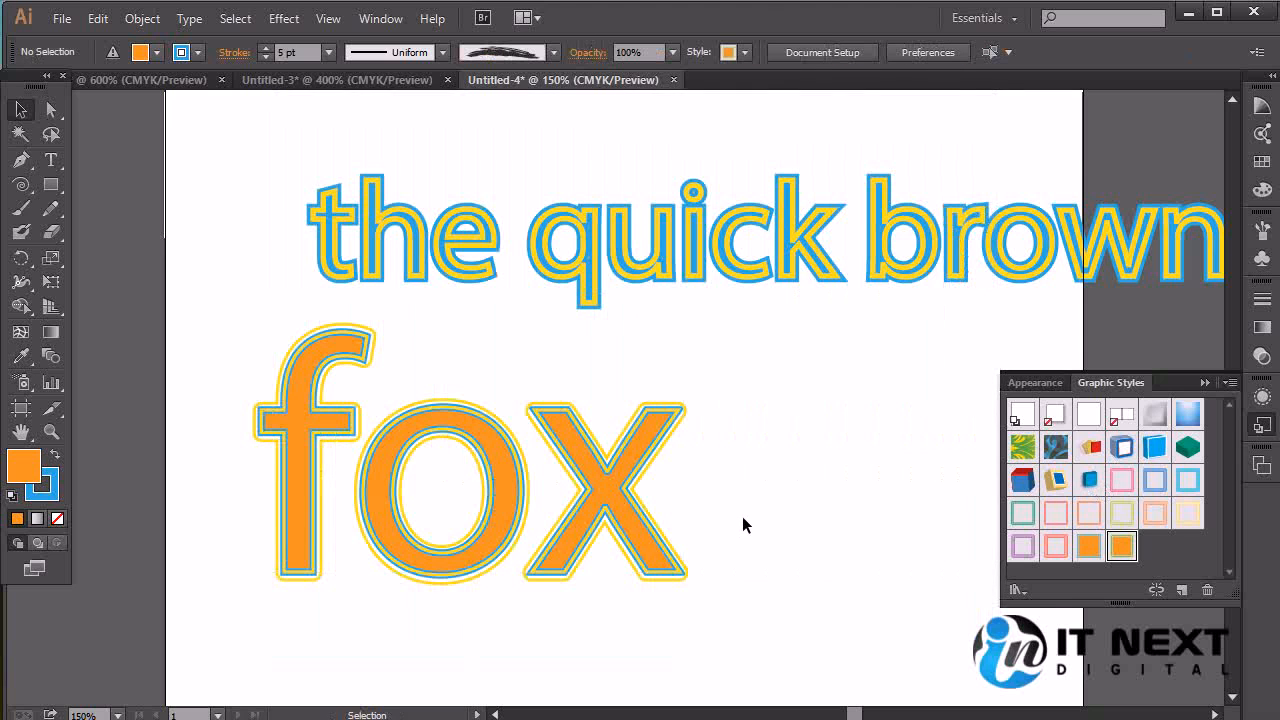
- Open the list of additional Graphic Styles options
{"action": "left_click", "coordinate": [1229, 383]}
{"action": "left_click", "coordinate": [1229, 384]}
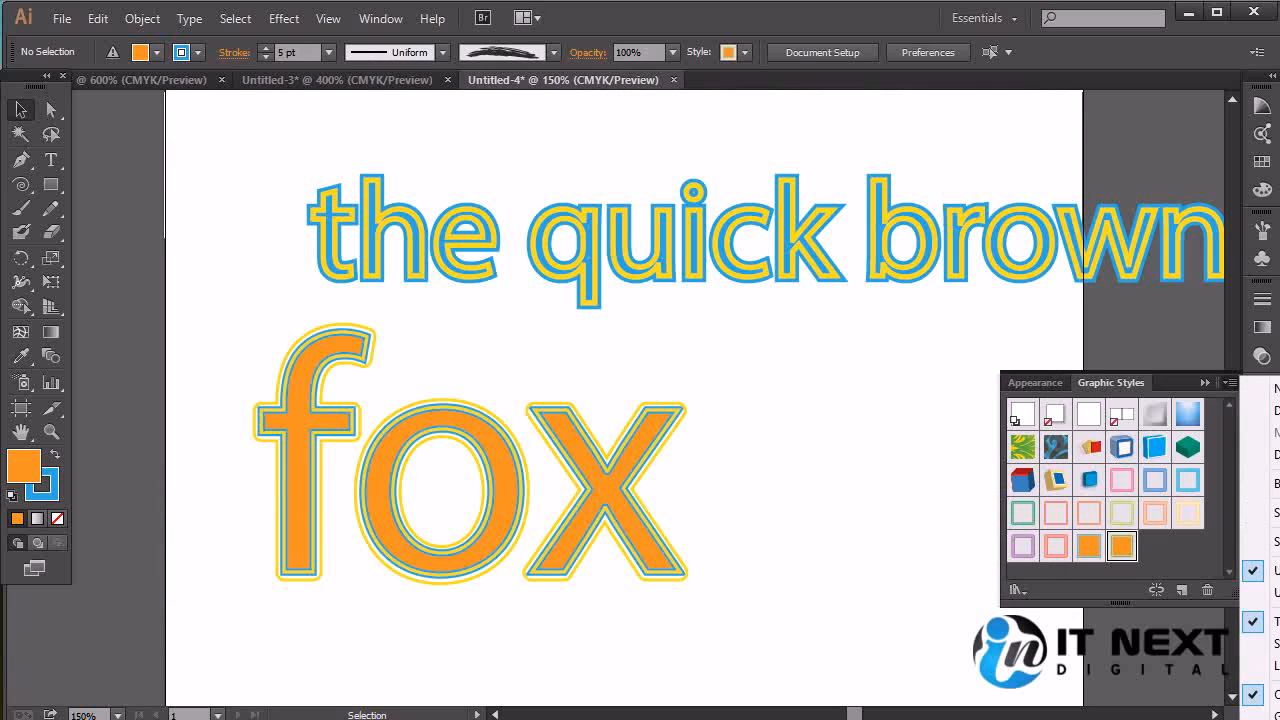